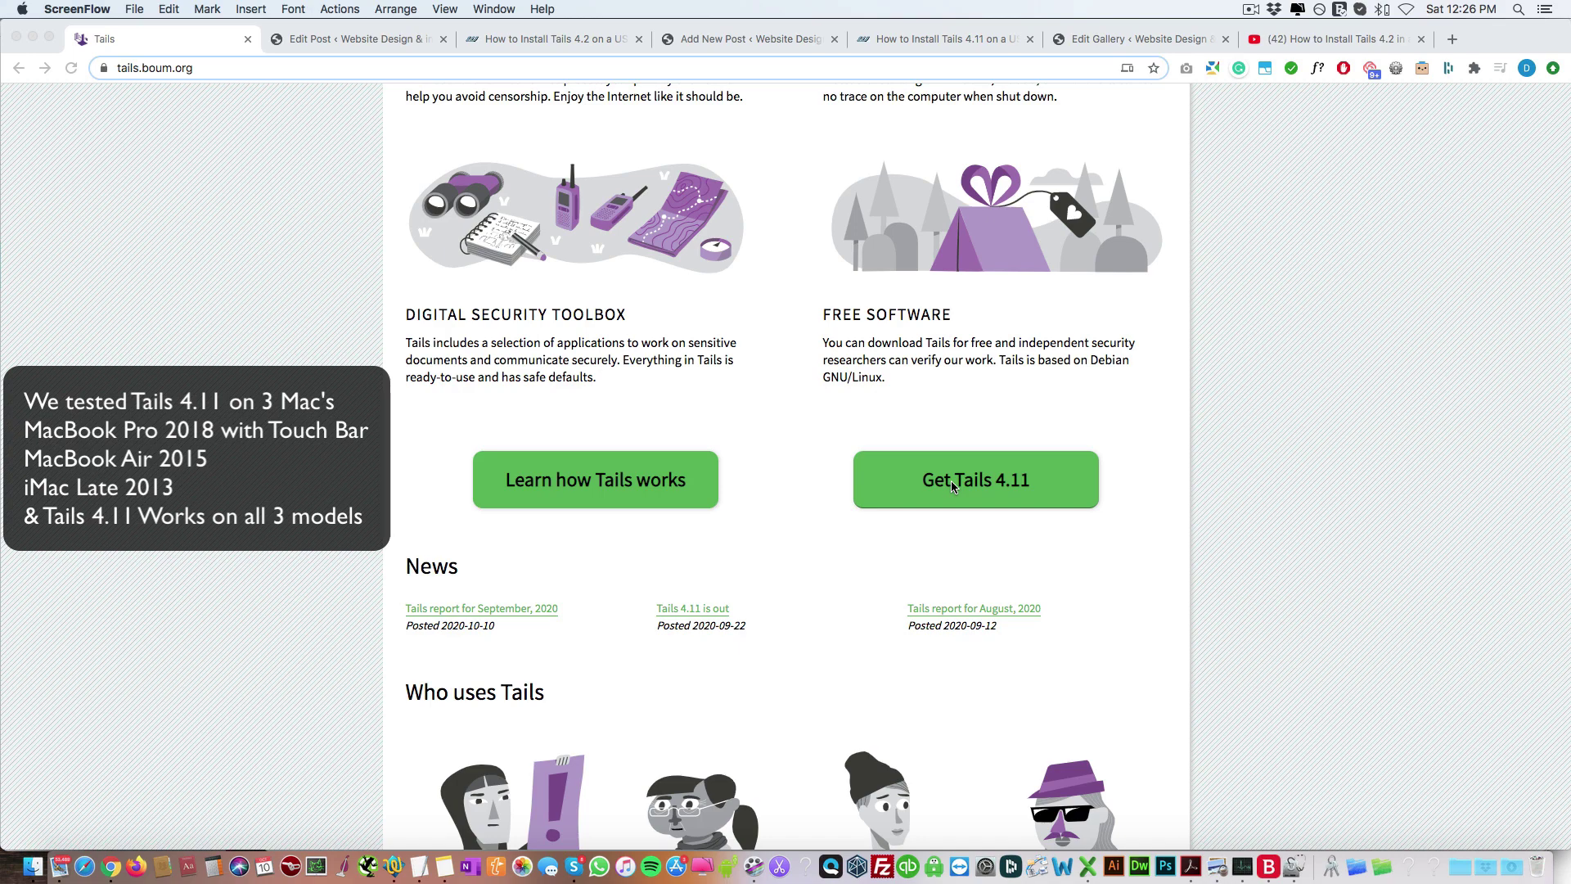
# Load tails.boum.org and open the Tails 4.11 installation options for macOS
pyautogui.click(952, 481)
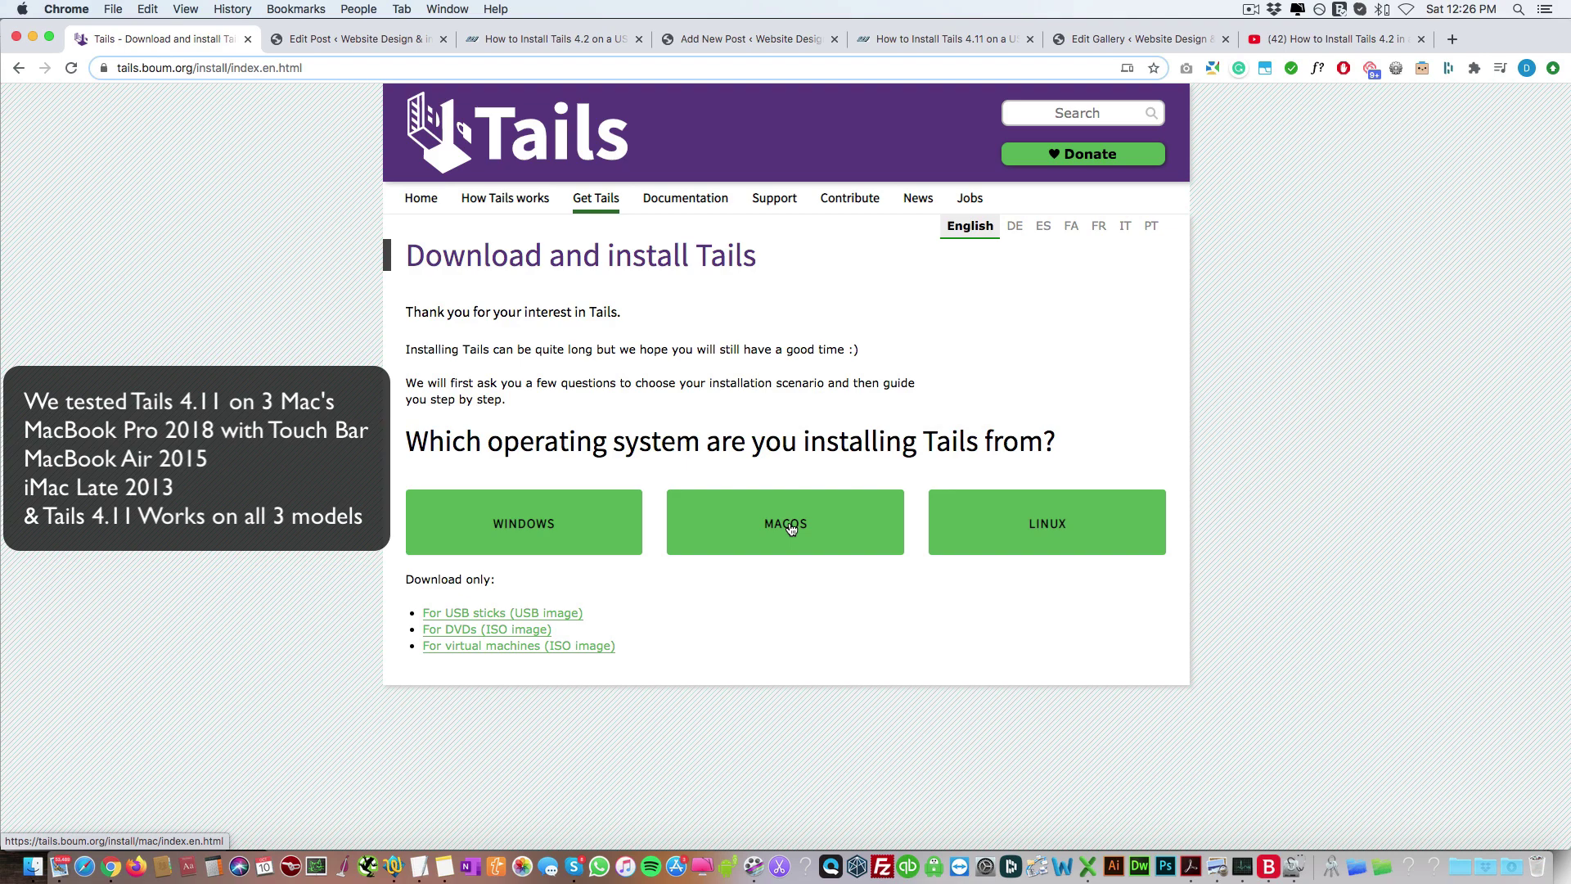
pyautogui.click(182, 68)
pyautogui.write('tails.boum.org/')
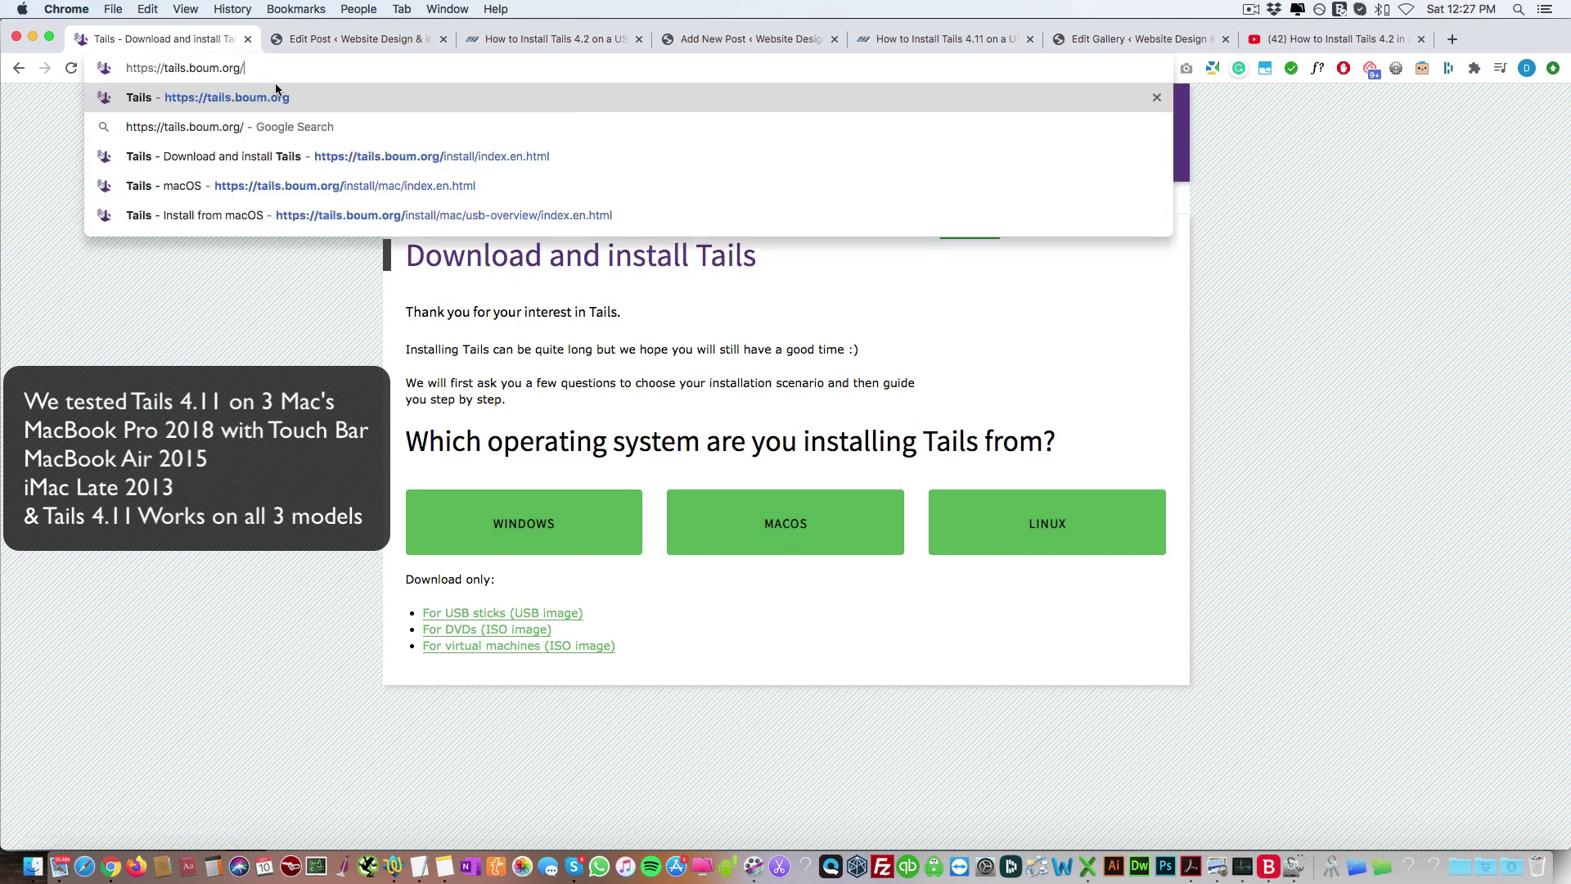
pyautogui.press('Return')
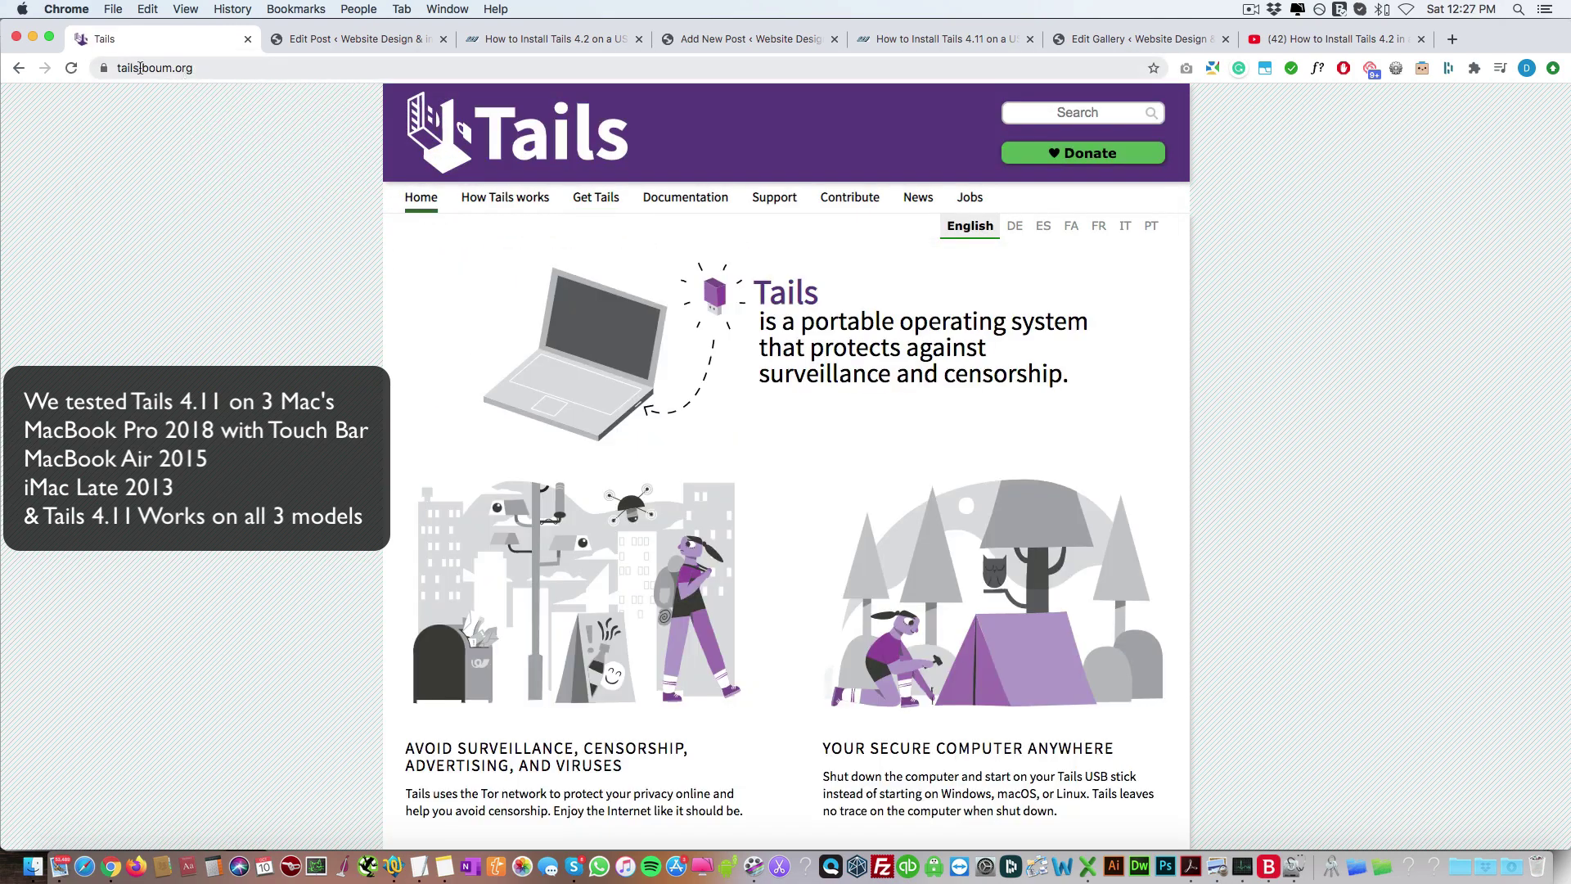
pyautogui.scroll(-8, 591, 237)
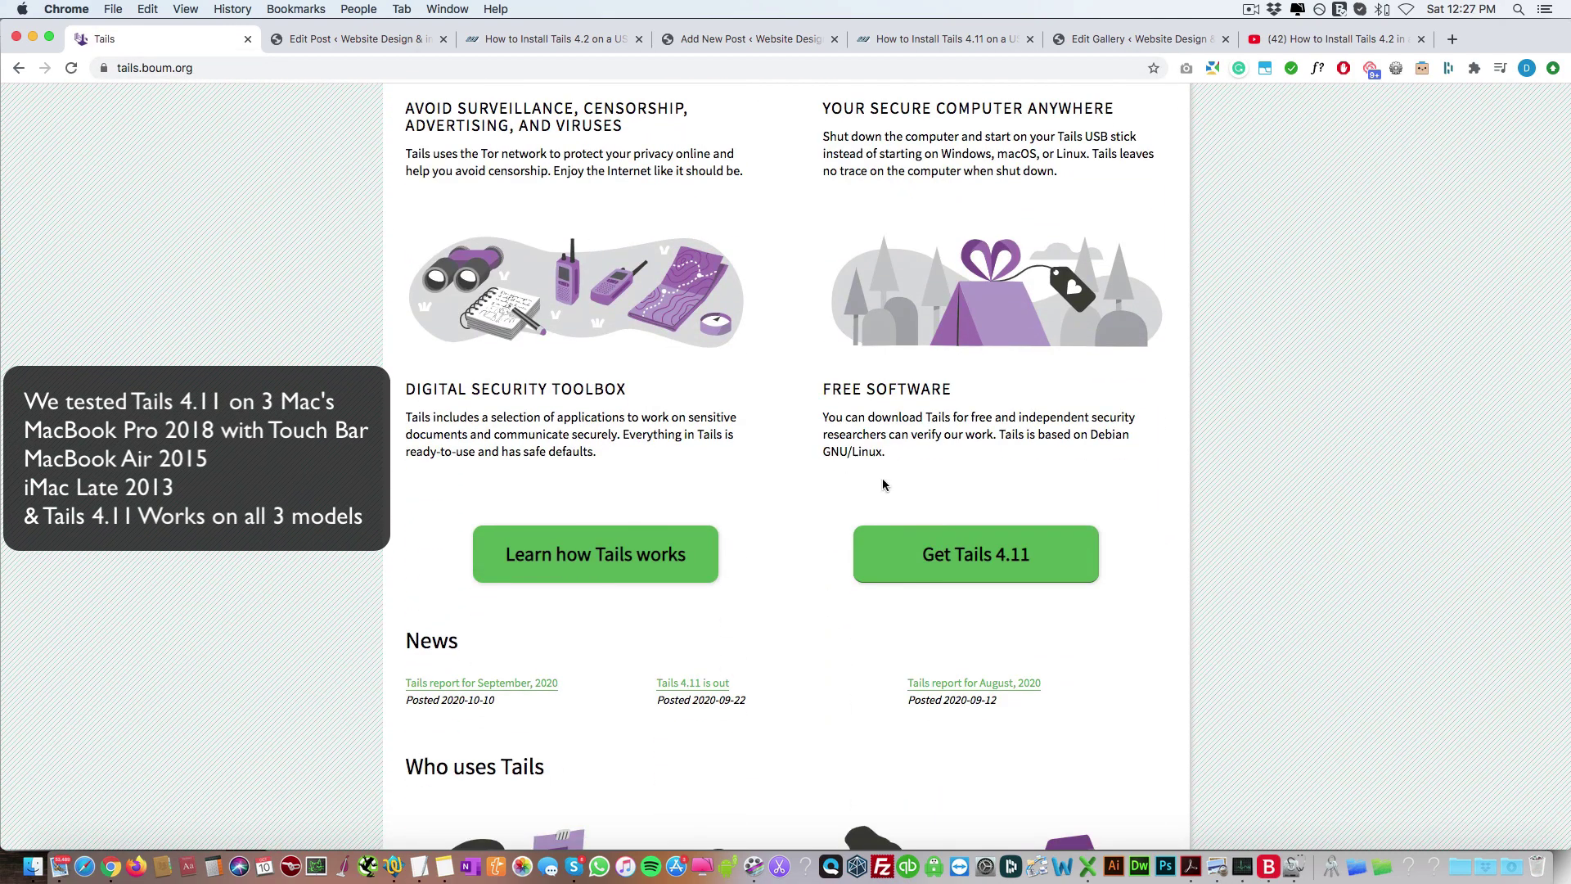
pyautogui.click(964, 562)
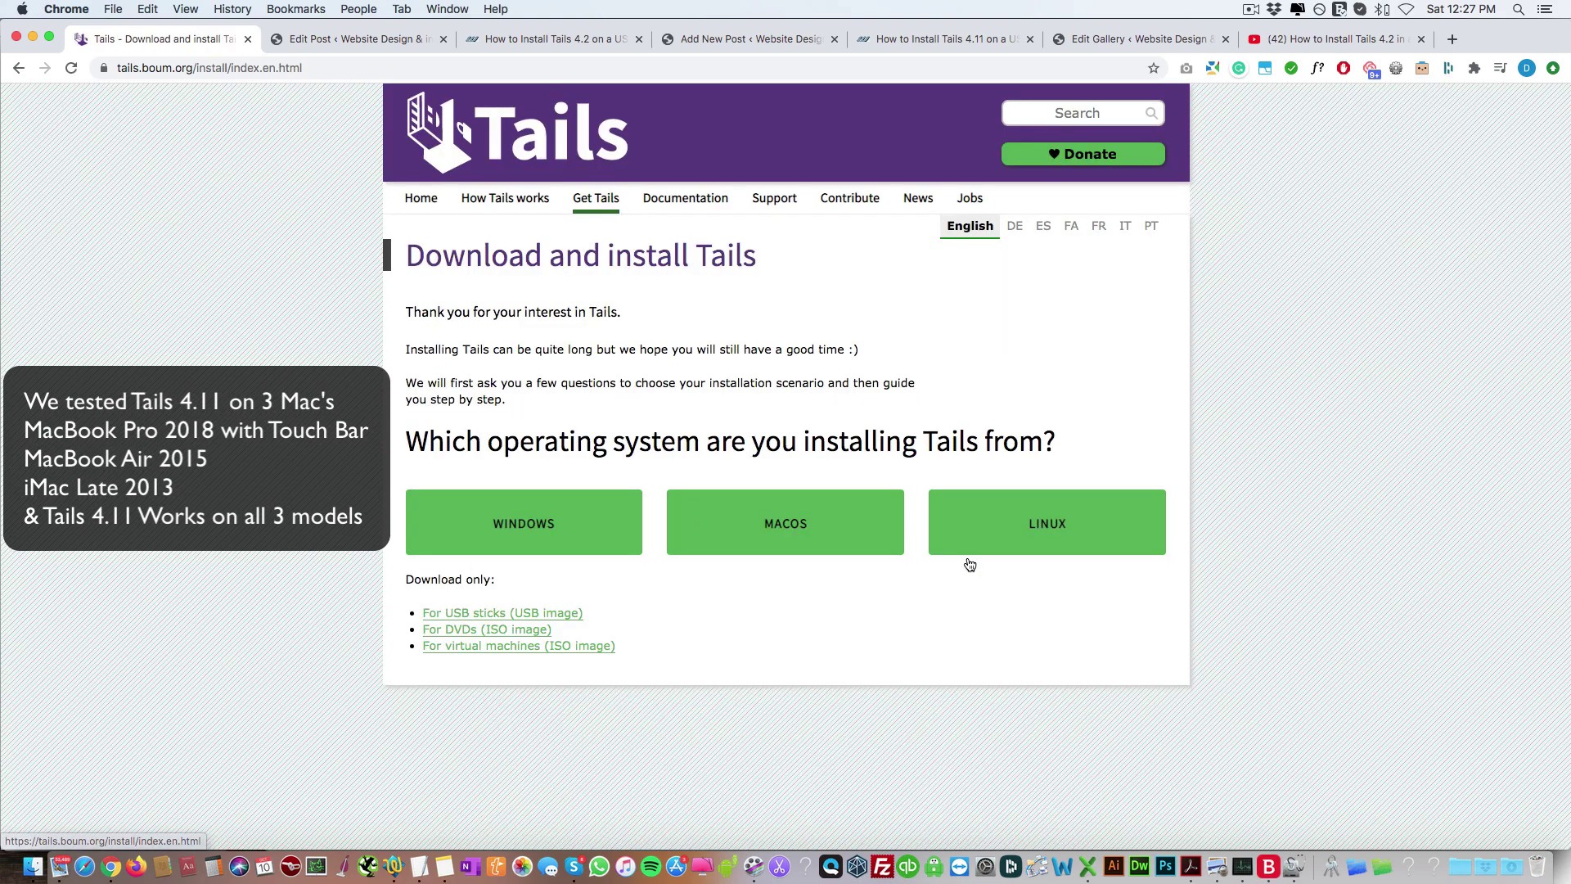
pyautogui.click(783, 529)
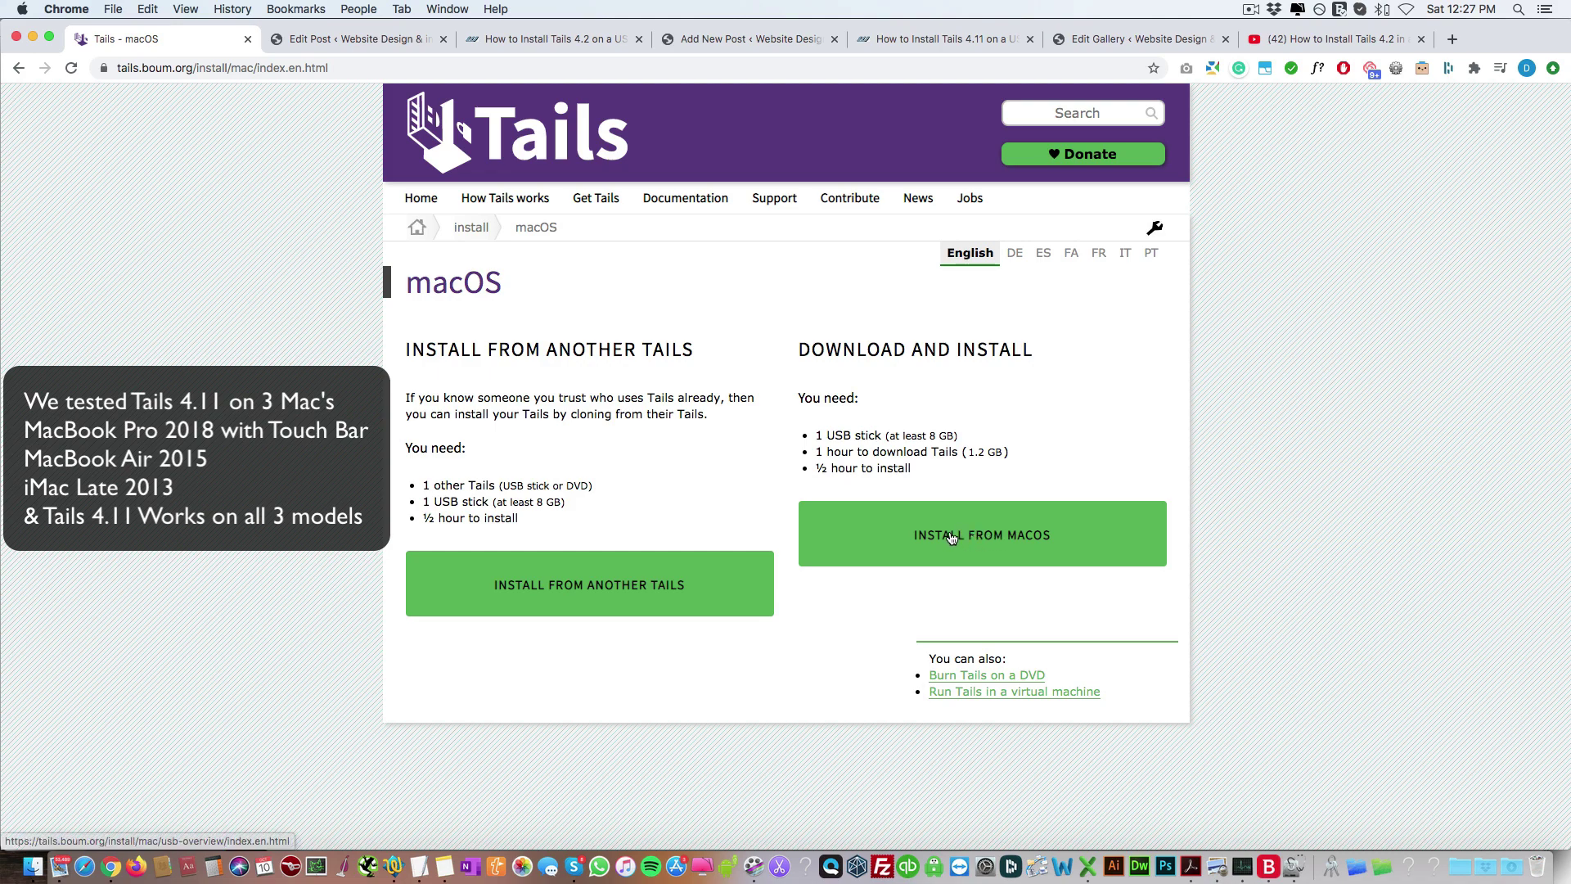
# Highlight the USB stick requirement, choose to install from macOS, and proceed to the Tails 4.11 download page
pyautogui.moveTo(815, 435); pyautogui.dragTo(982, 436)
pyautogui.click(958, 436)
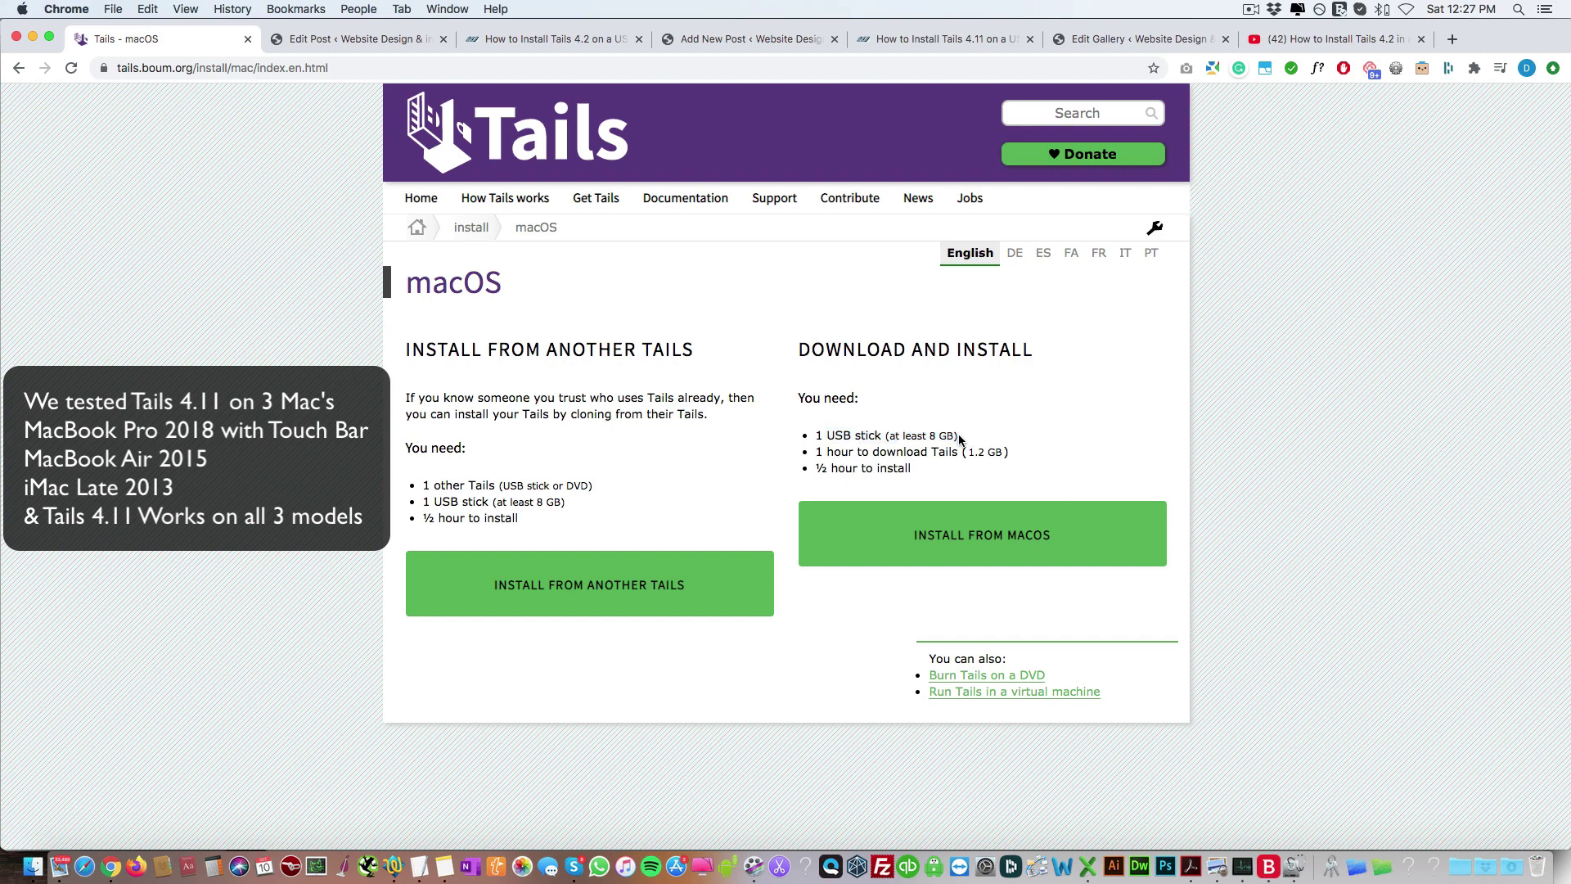
pyautogui.click(974, 536)
pyautogui.scroll(-3, 676, 448)
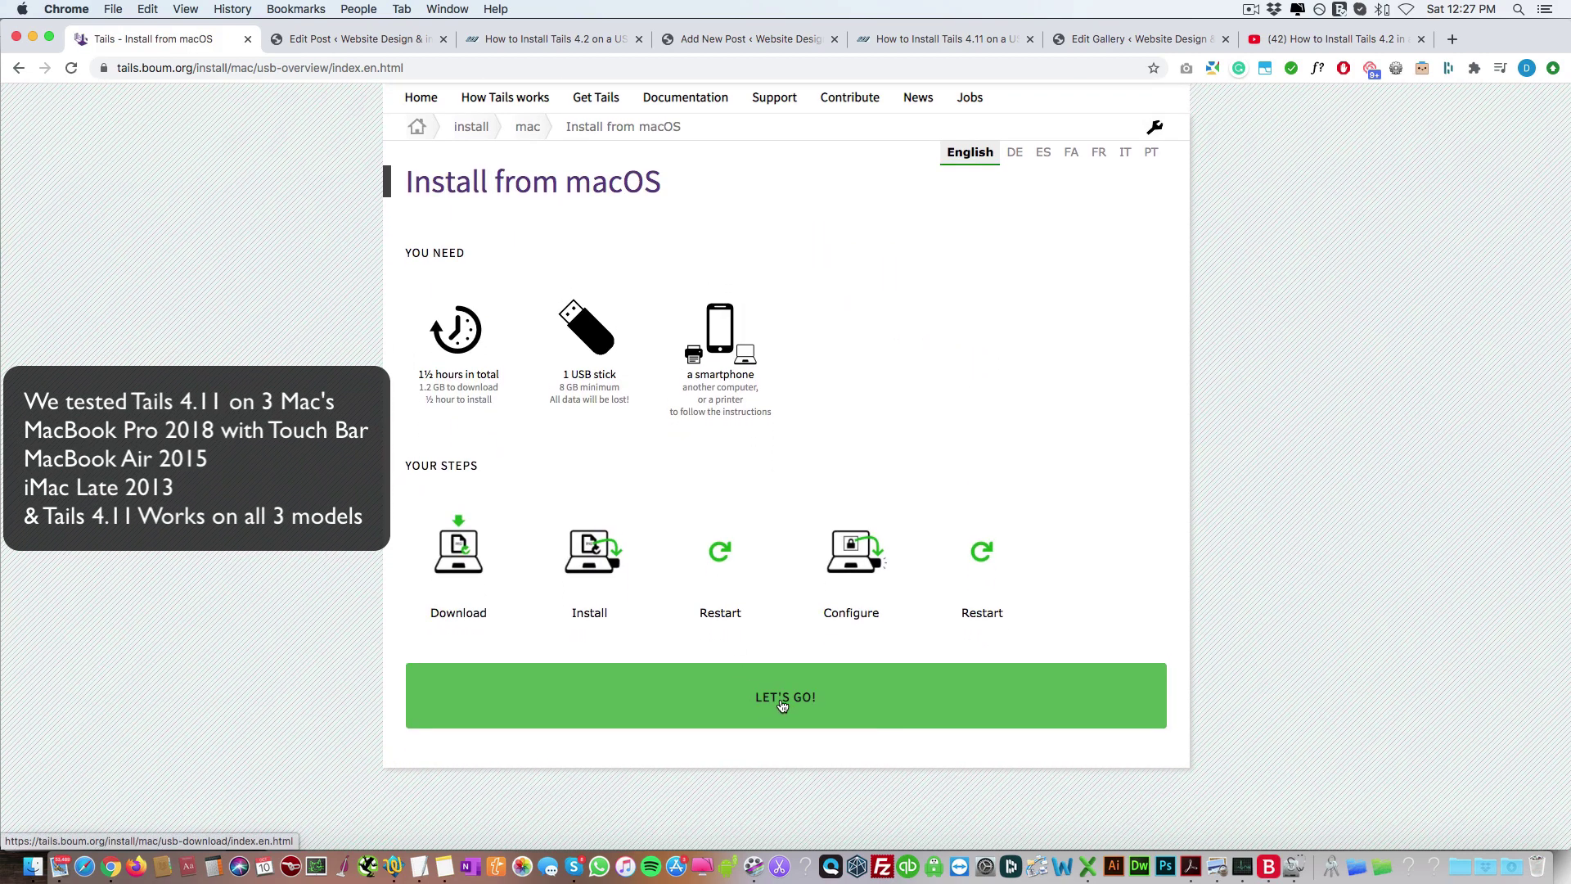
pyautogui.click(782, 706)
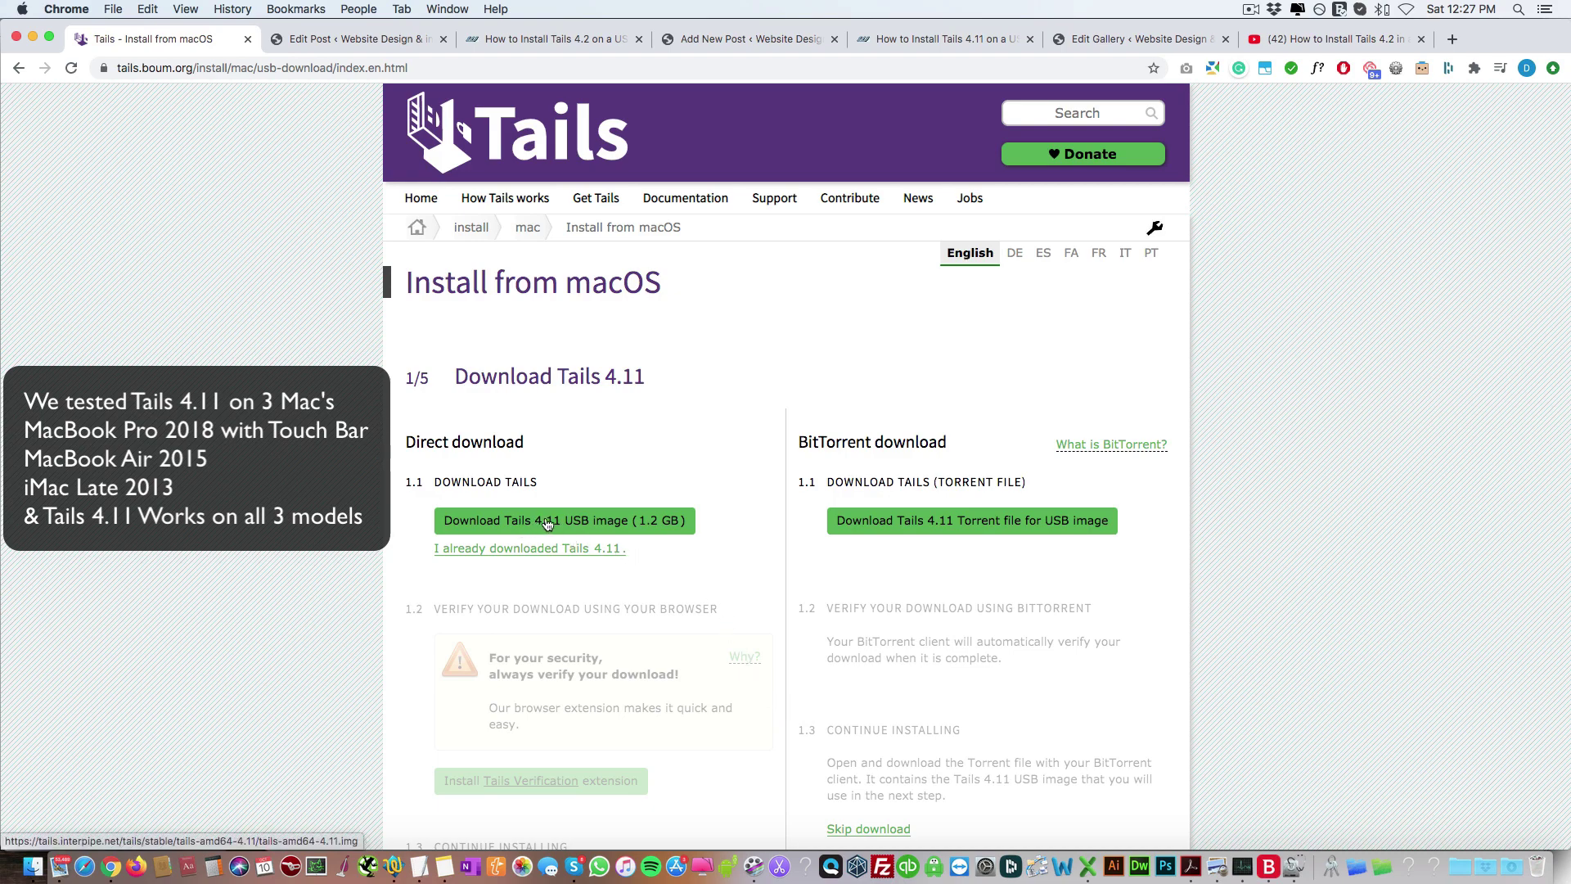
# Indicate that Tails 4.11 is already downloaded and add the Tails Verification extension to Chrome
pyautogui.scroll(-1, 545, 523)
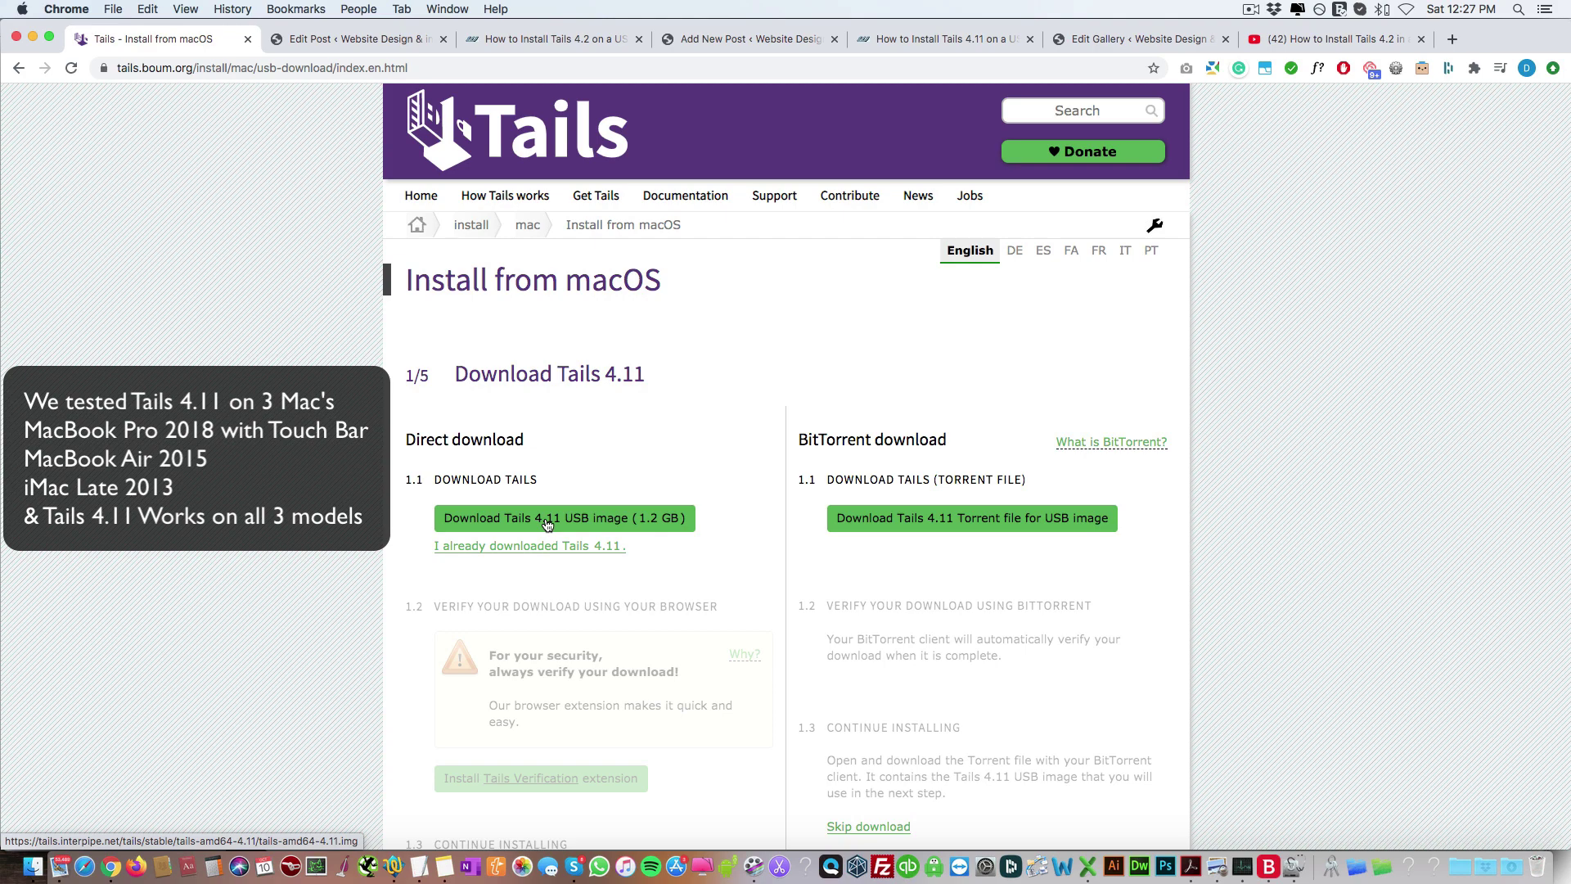
pyautogui.scroll(-3, 547, 525)
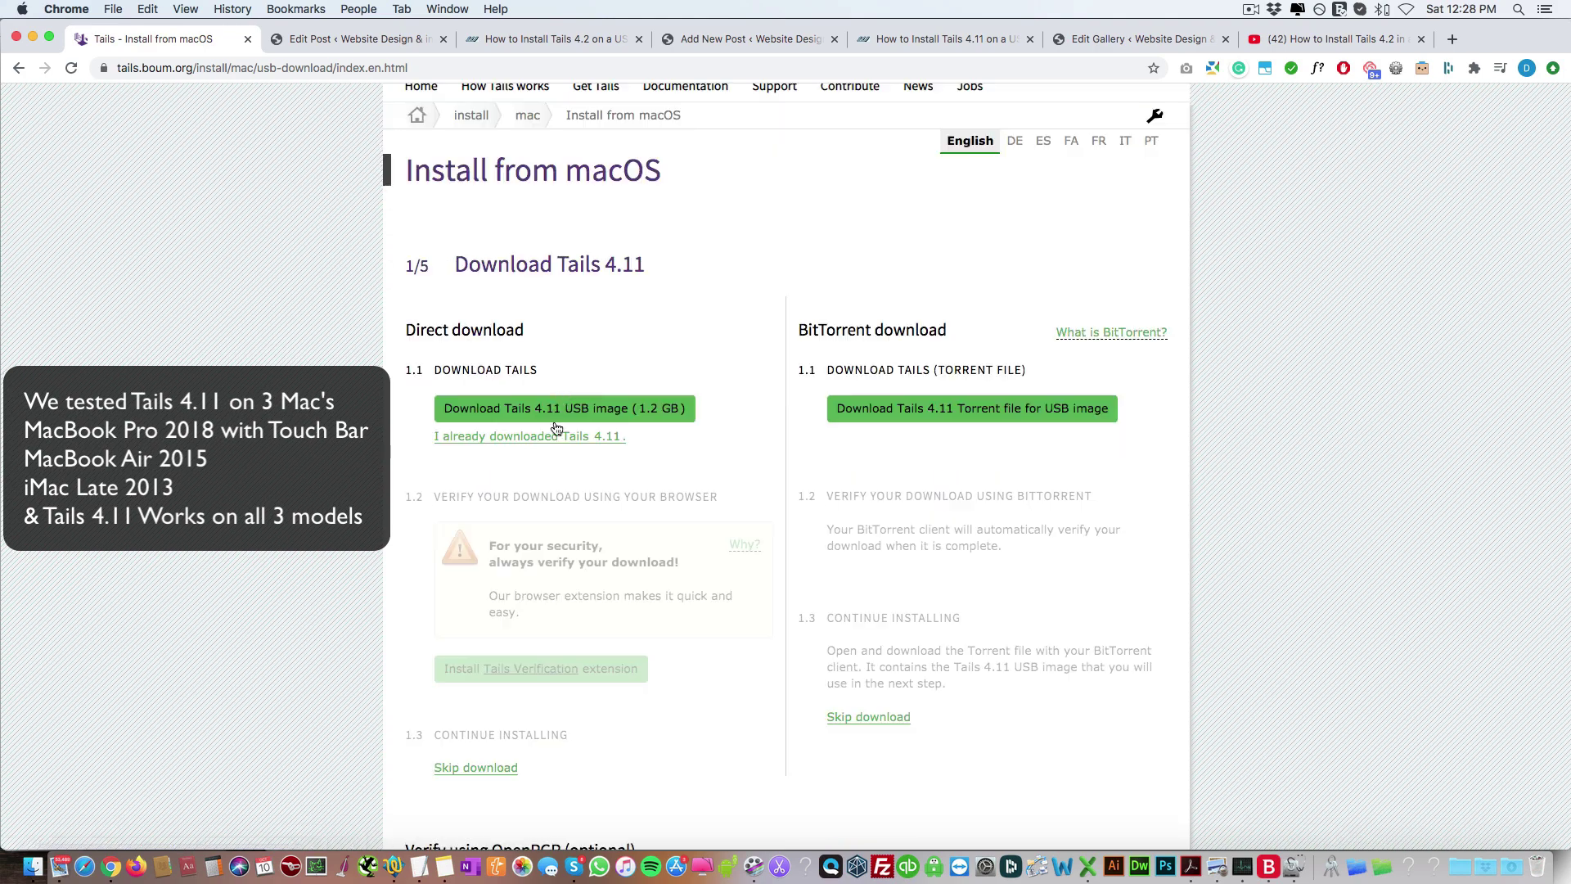
pyautogui.click(506, 437)
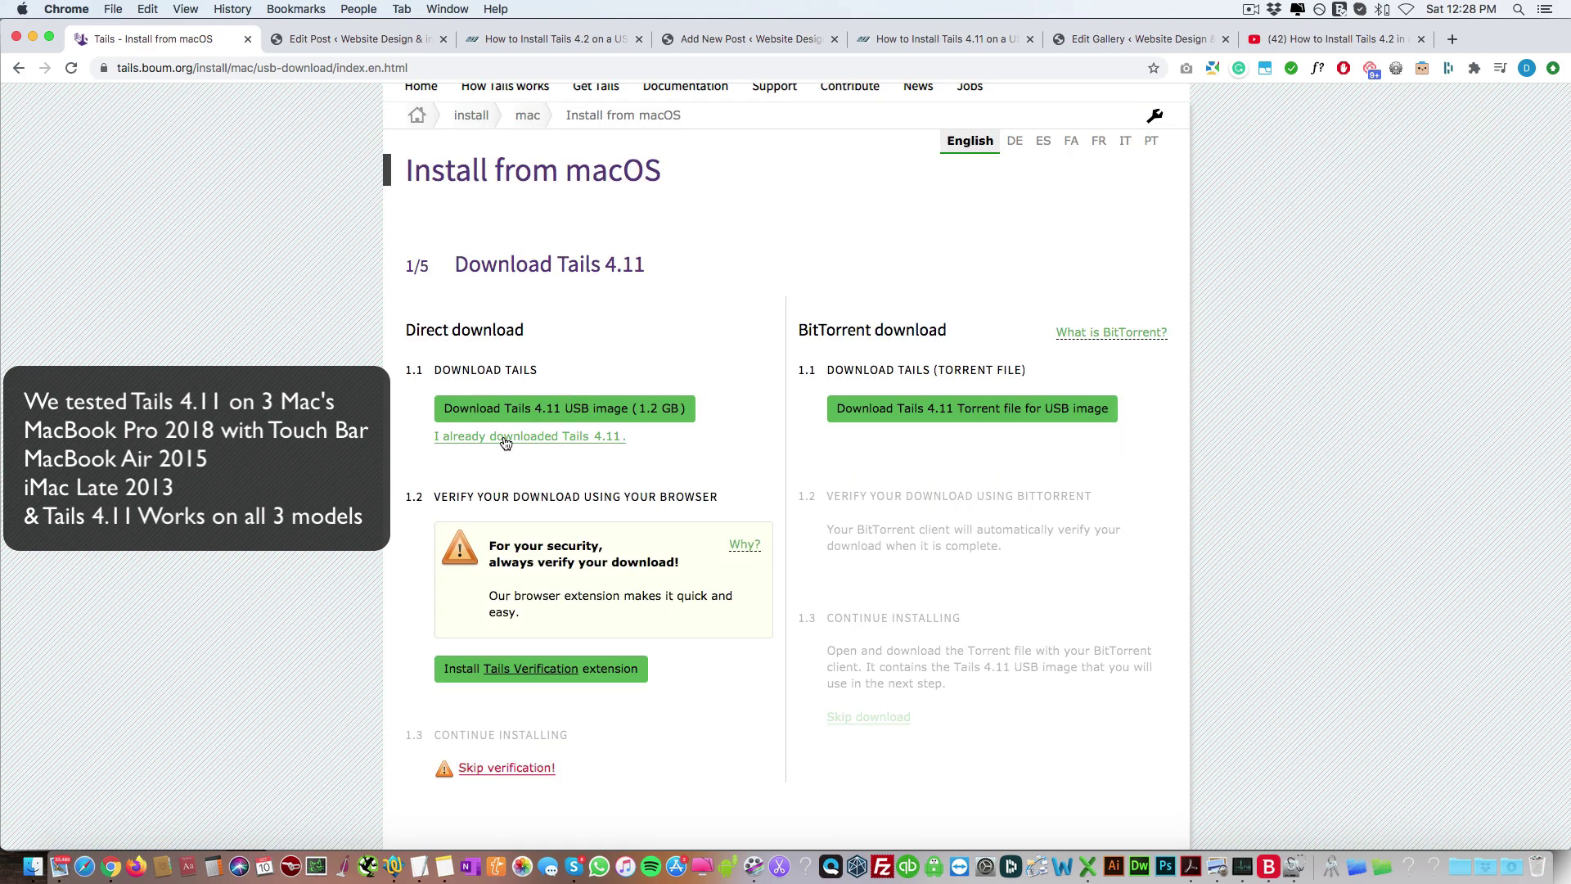
pyautogui.click(515, 671)
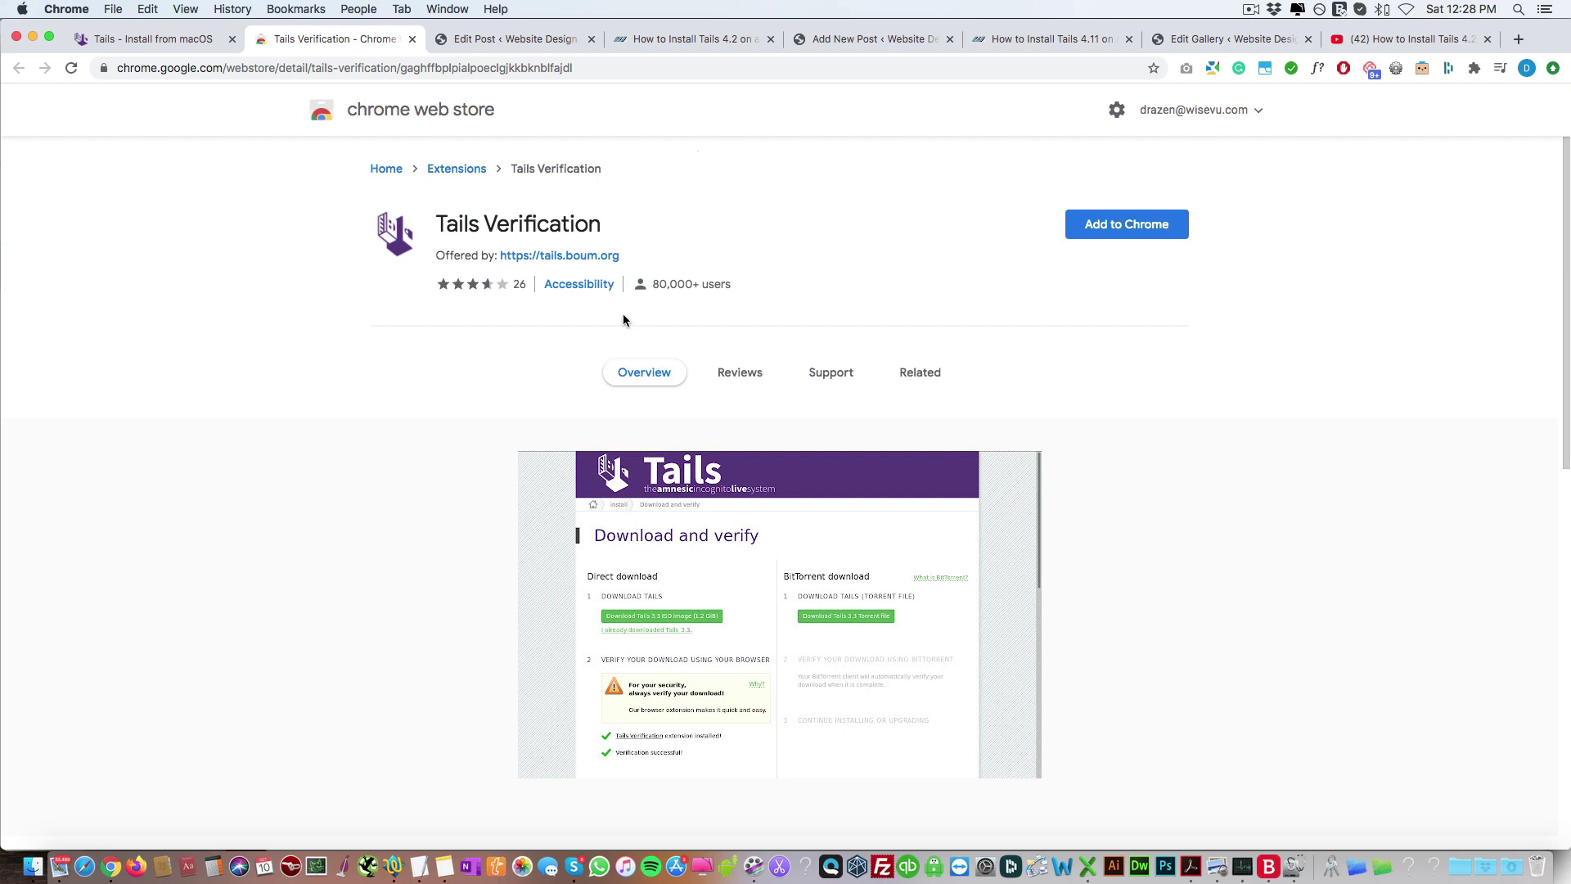
pyautogui.click(1117, 232)
pyautogui.click(890, 226)
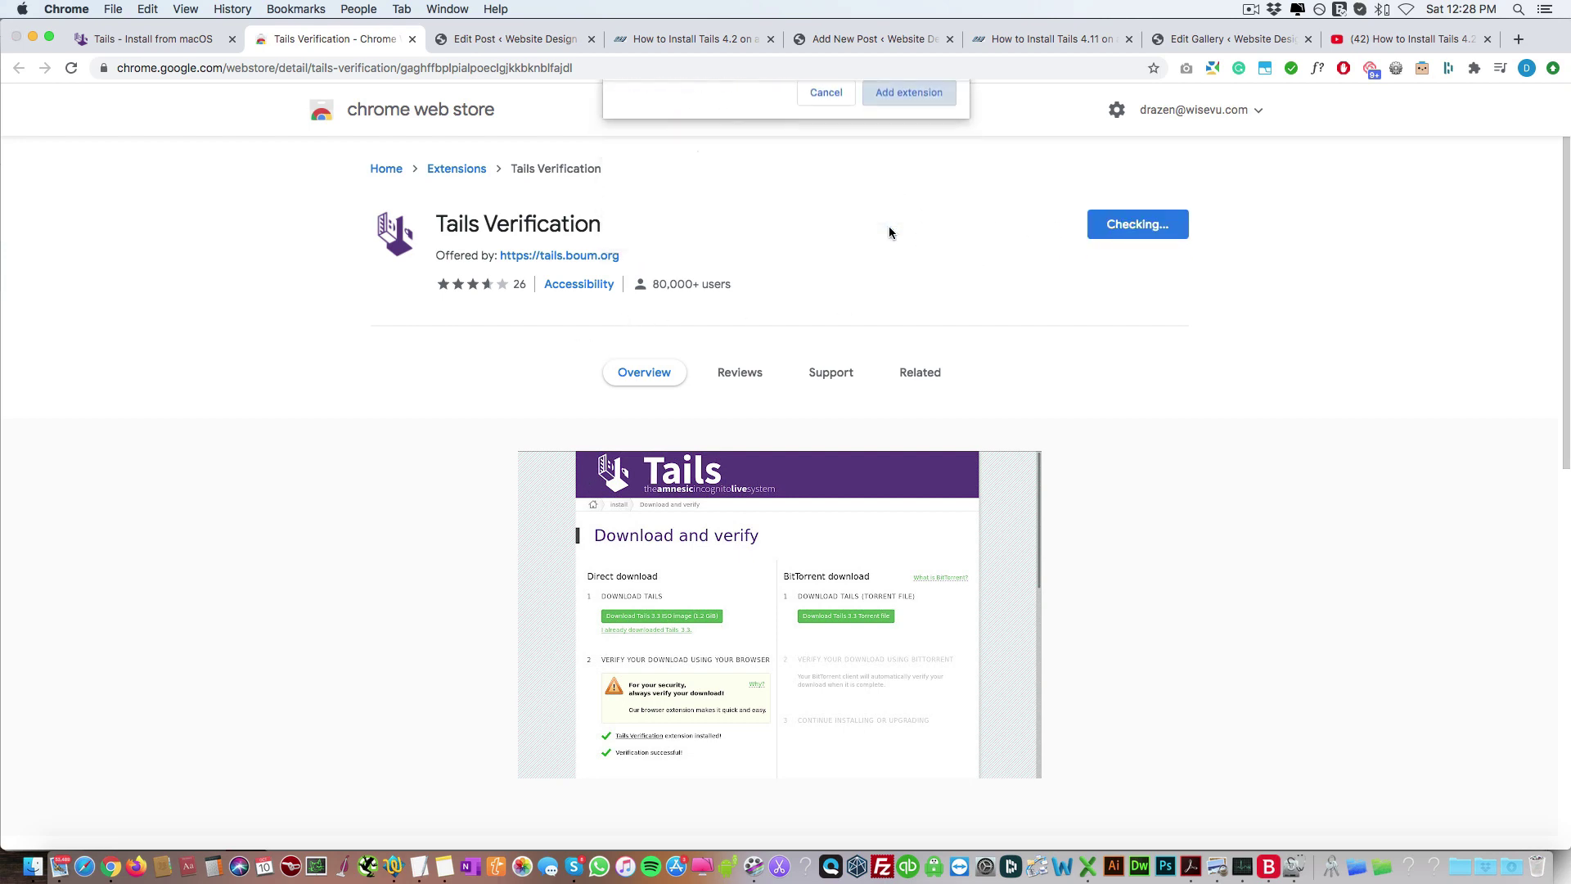
# Review the Tails Verification extension's overview and highlight the address of its design document
pyautogui.scroll(-5, 565, 287)
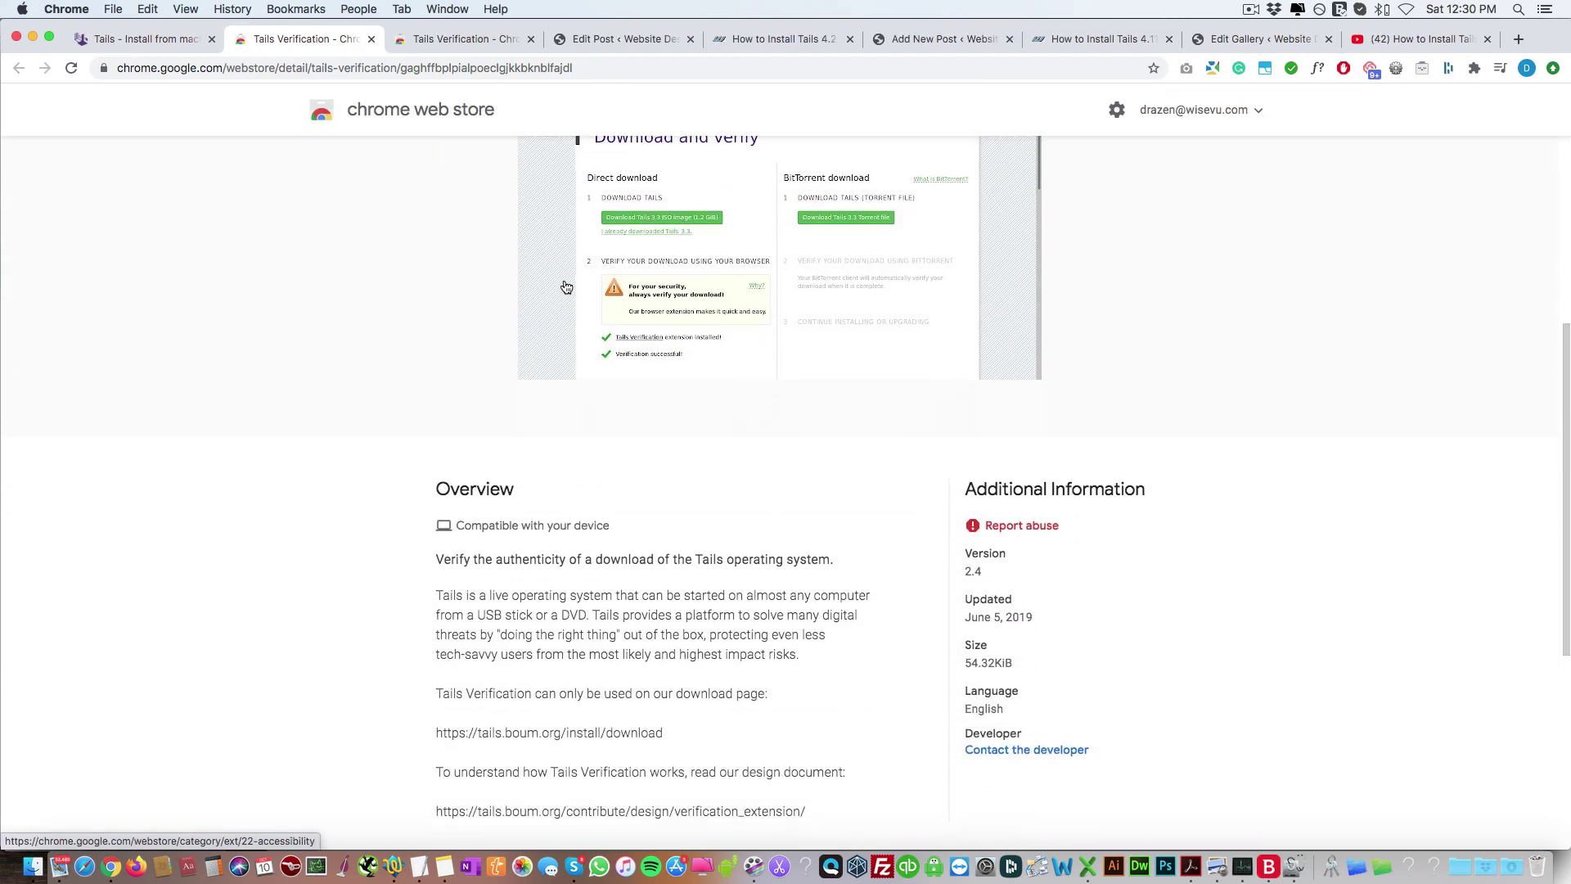
pyautogui.scroll(-3, 566, 287)
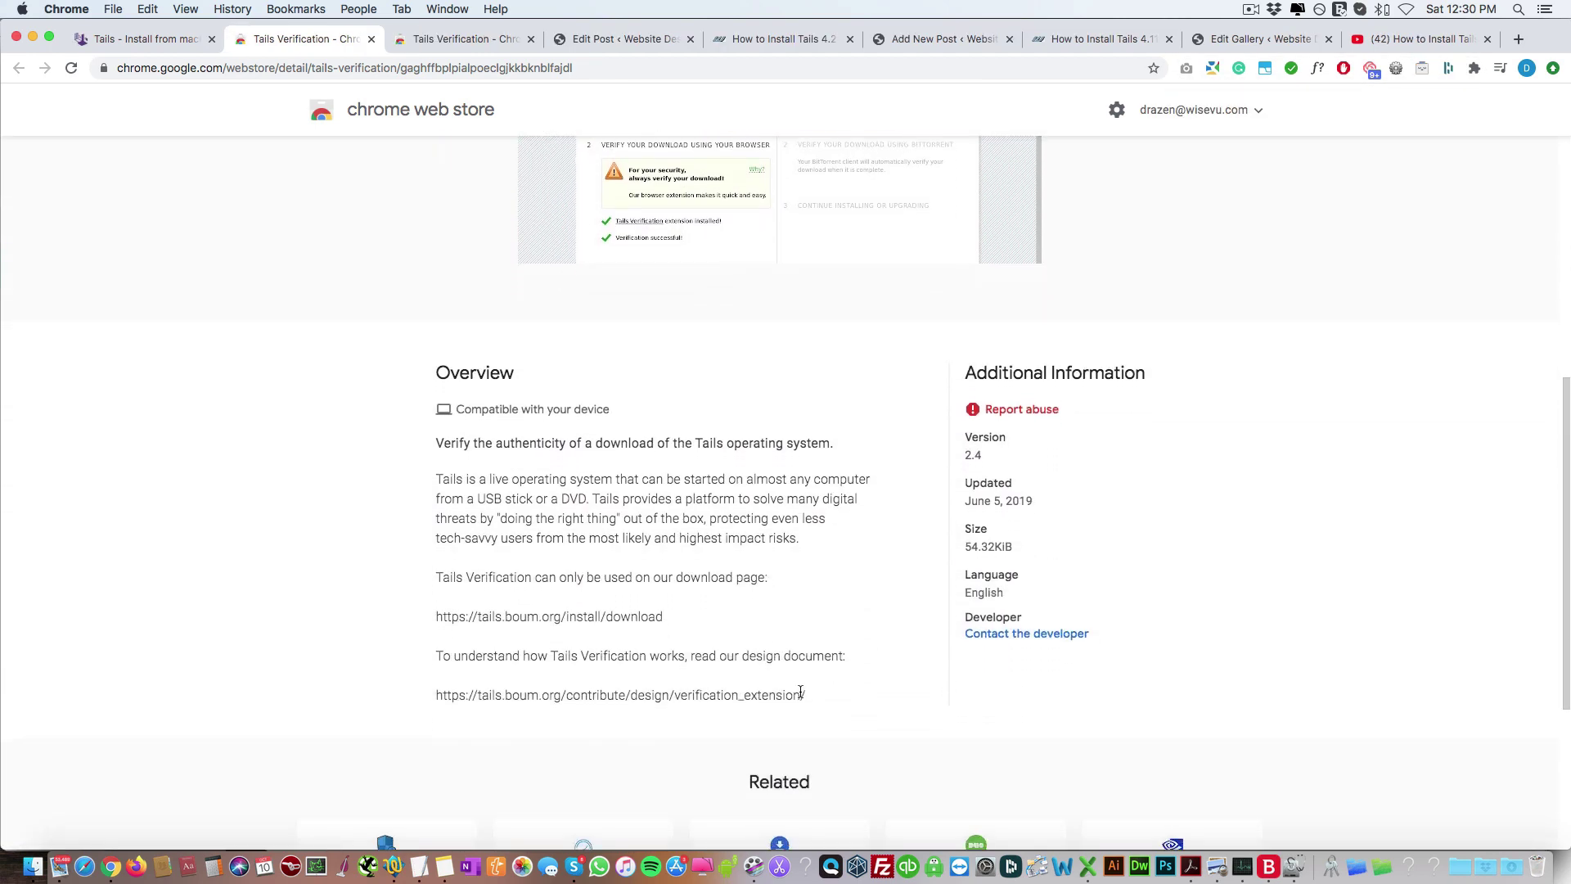
pyautogui.moveTo(804, 696)
pyautogui.mouseDown()
pyautogui.moveTo(428, 695)
pyautogui.moveTo(803, 693)
pyautogui.mouseUp()
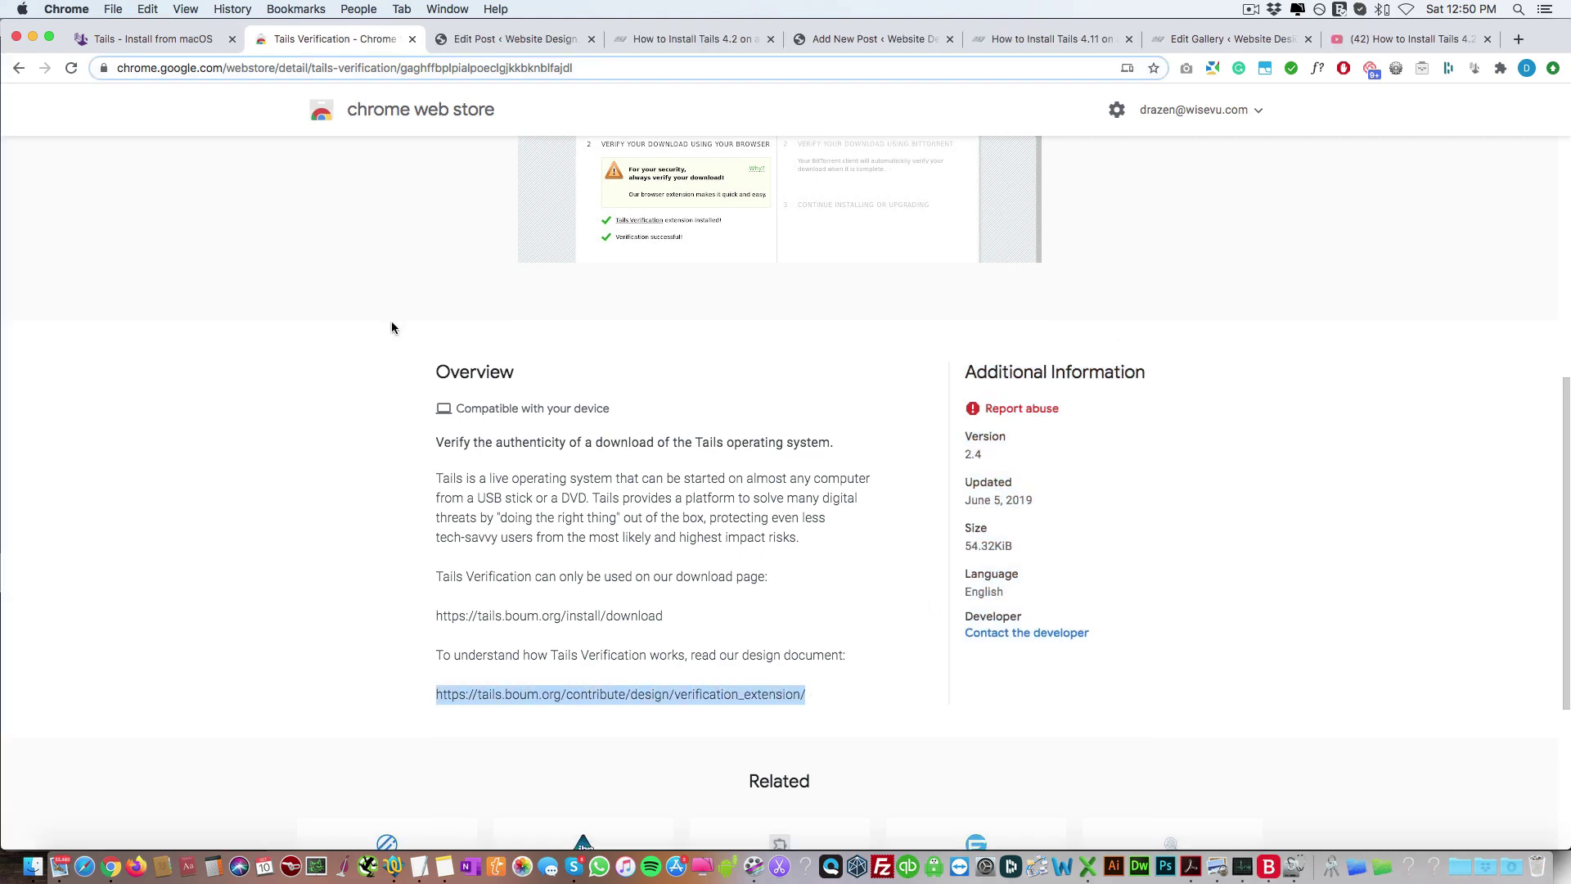
# Return to the Tails download page, reload it, and verify the tails-amd64-4.11.img file from the Desktop
pyautogui.click(152, 41)
pyautogui.scroll(-2, 340, 394)
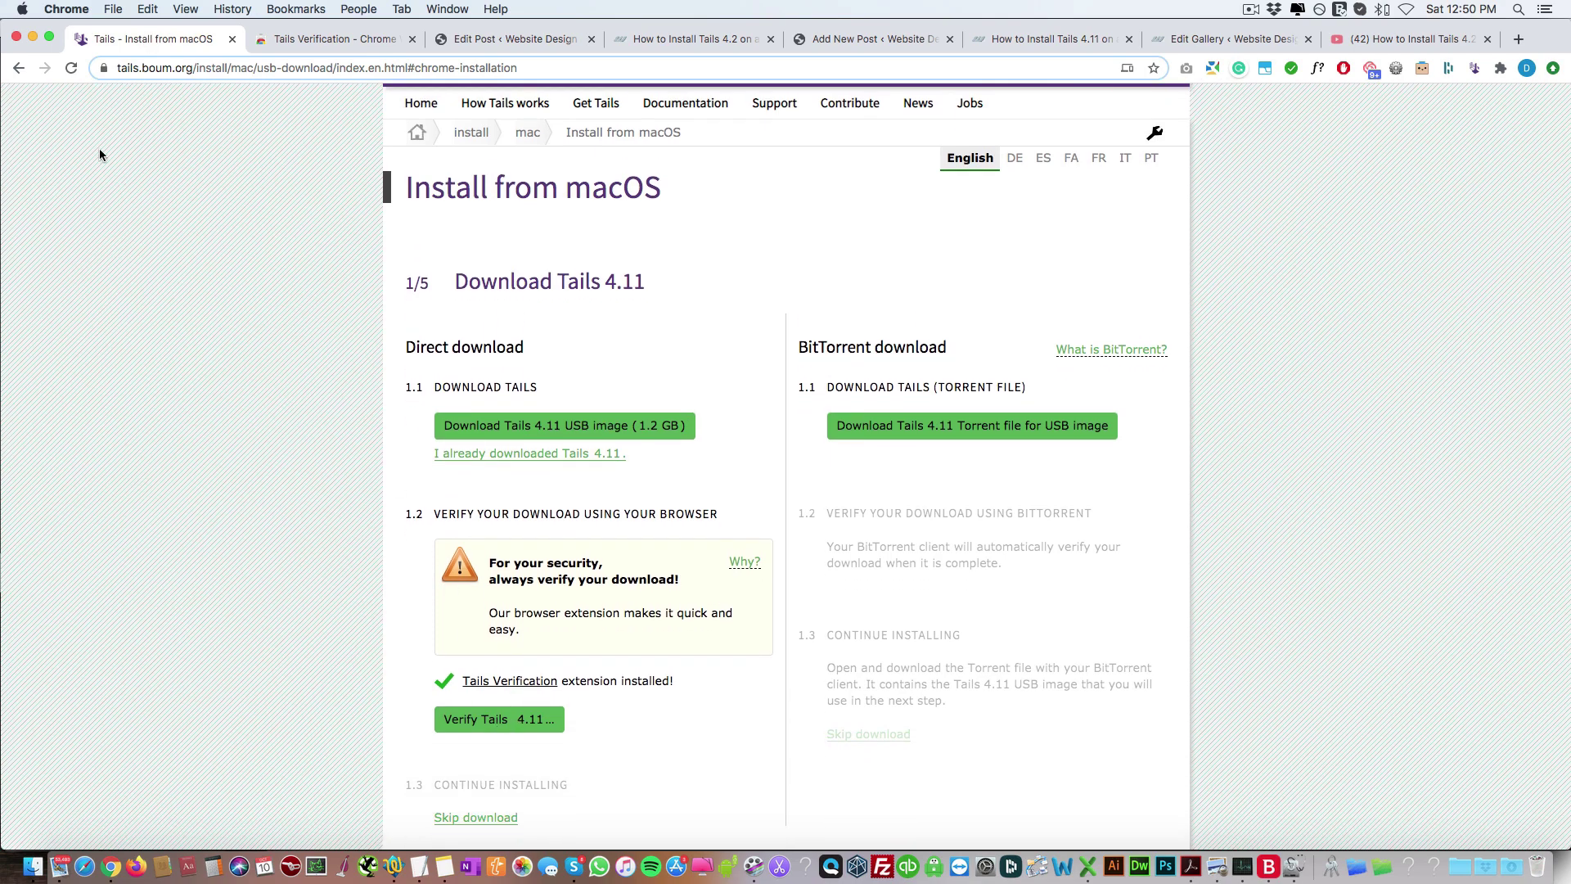
pyautogui.click(72, 68)
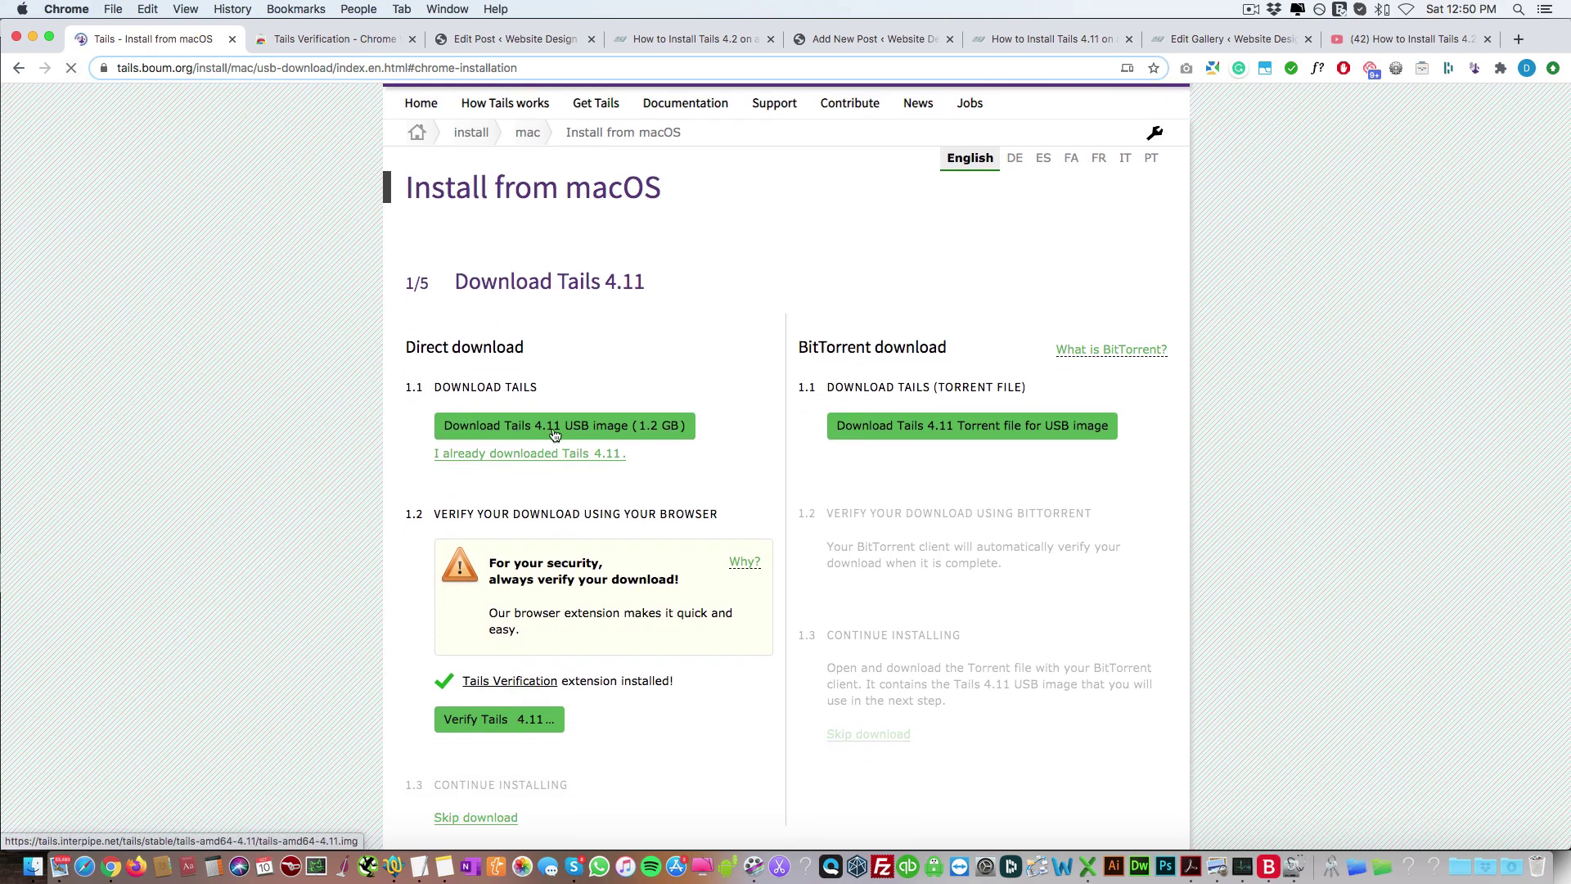
pyautogui.scroll(-1, 573, 434)
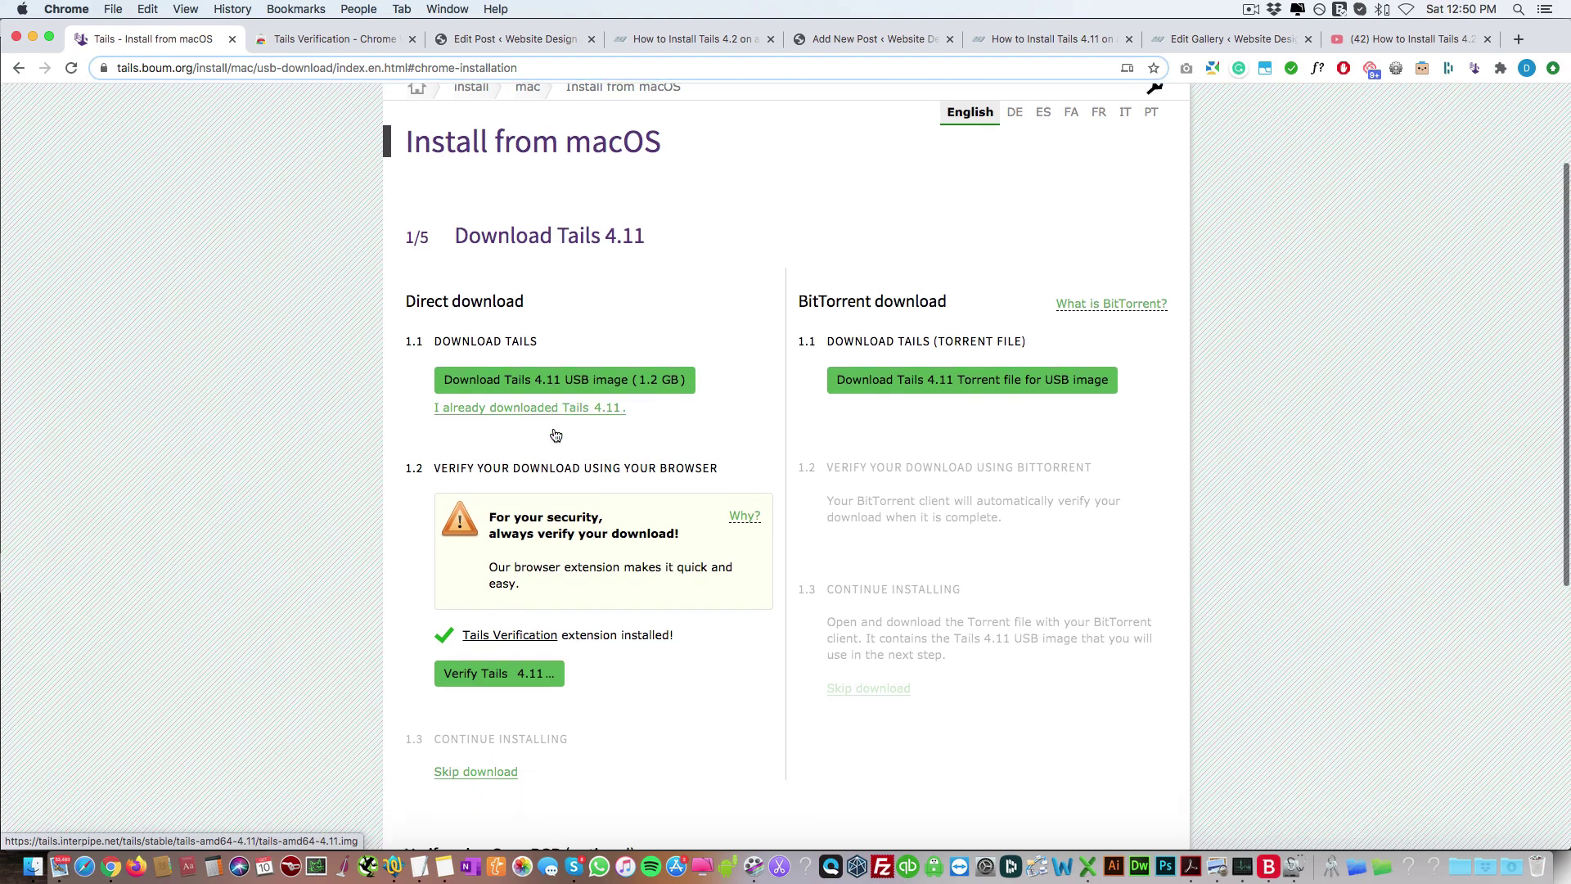
pyautogui.click(494, 674)
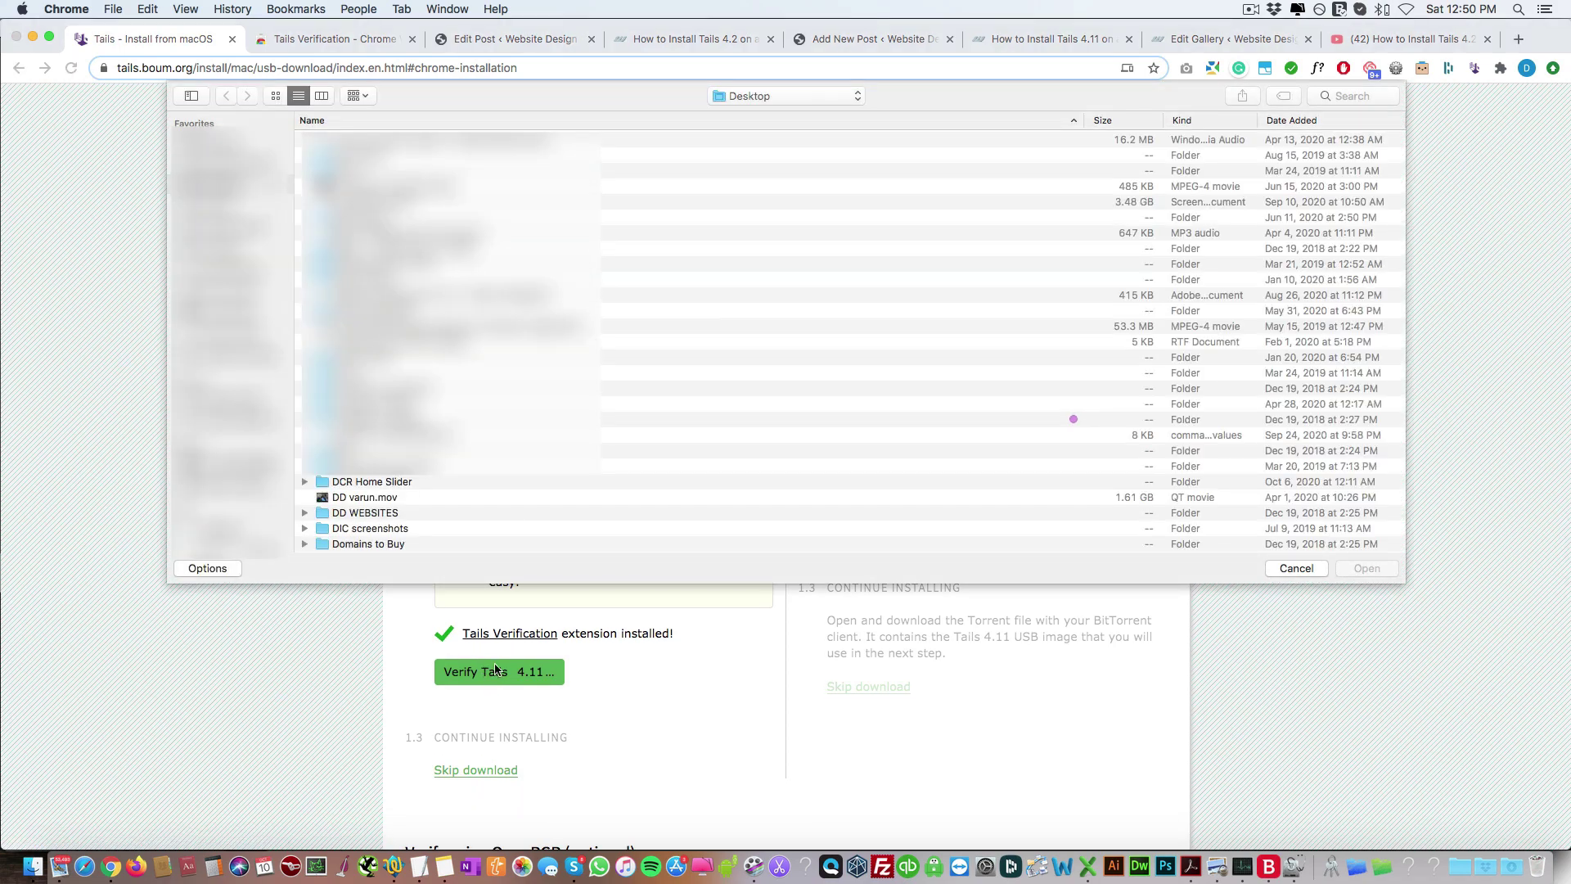
pyautogui.press('t')
pyautogui.scroll(-2, 497, 340)
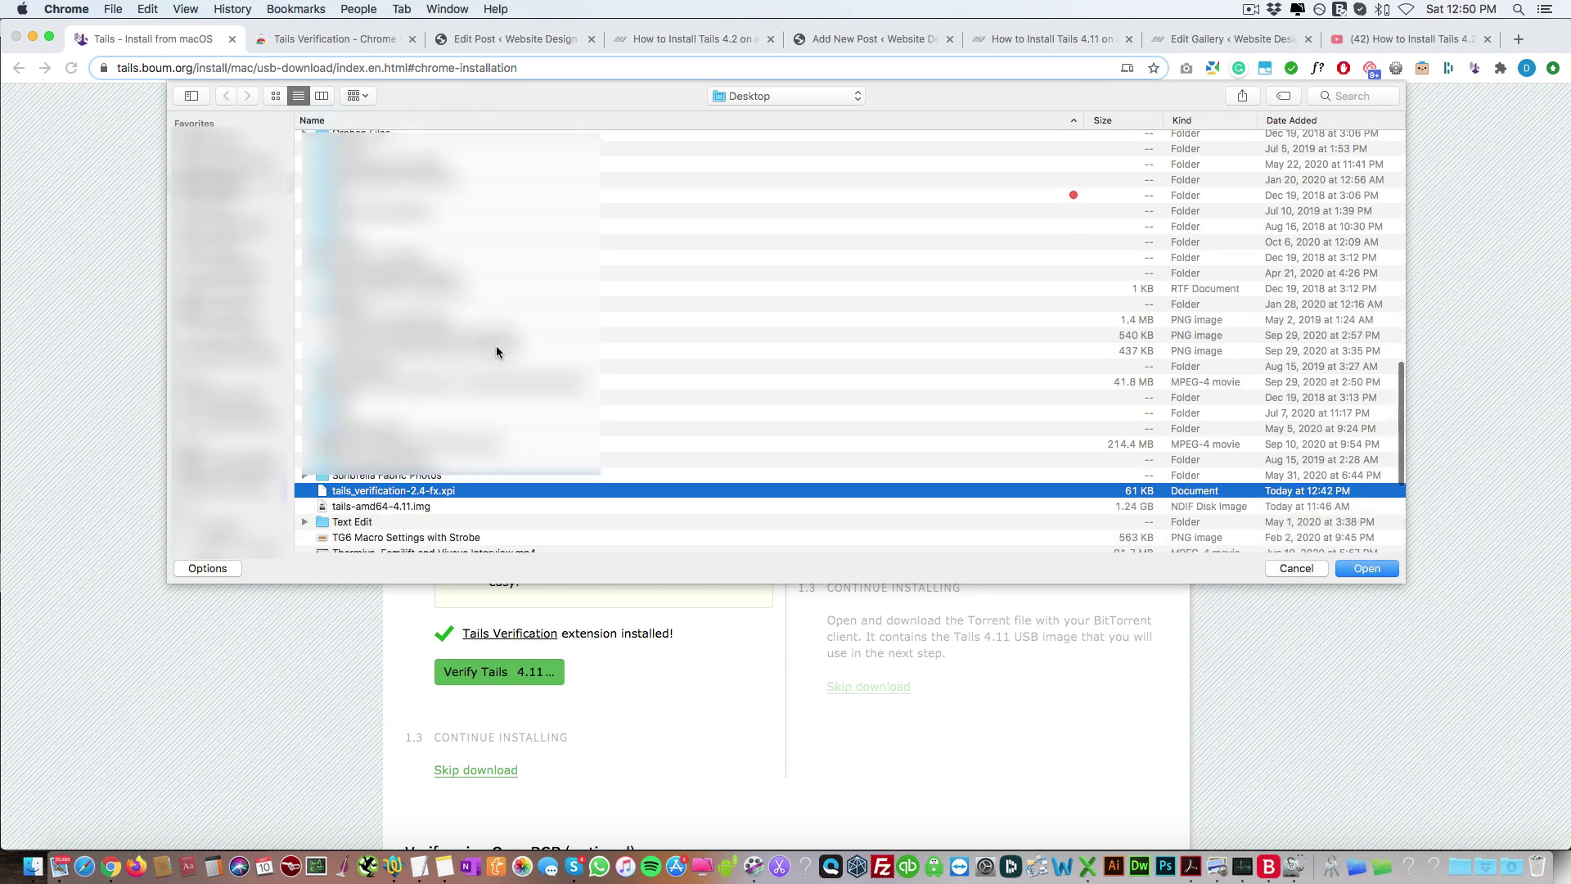
pyautogui.click(423, 490)
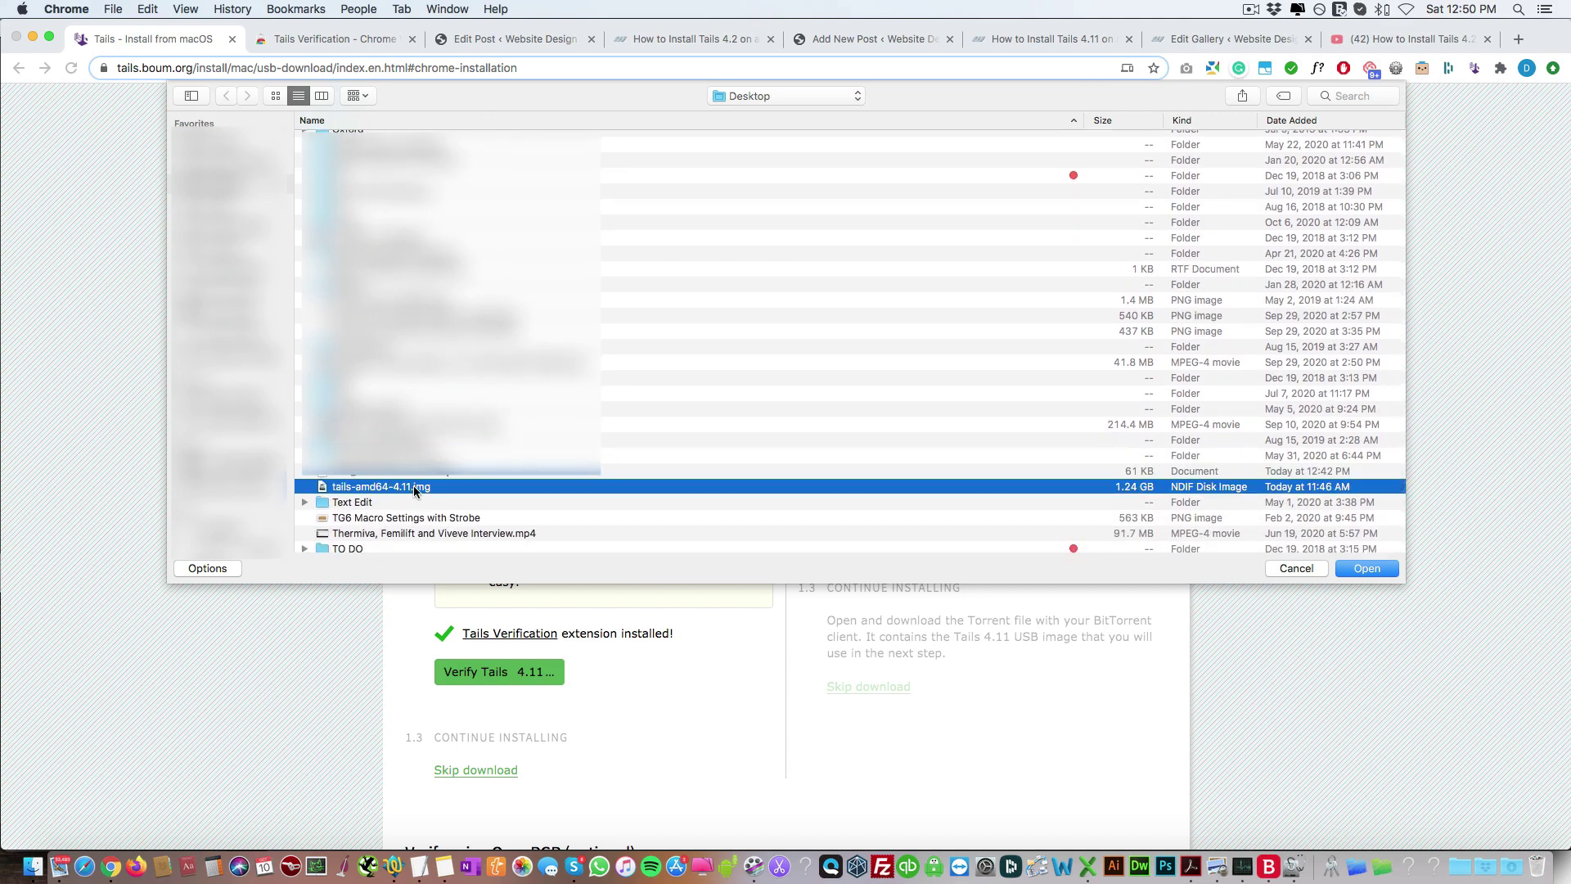
pyautogui.click(1361, 570)
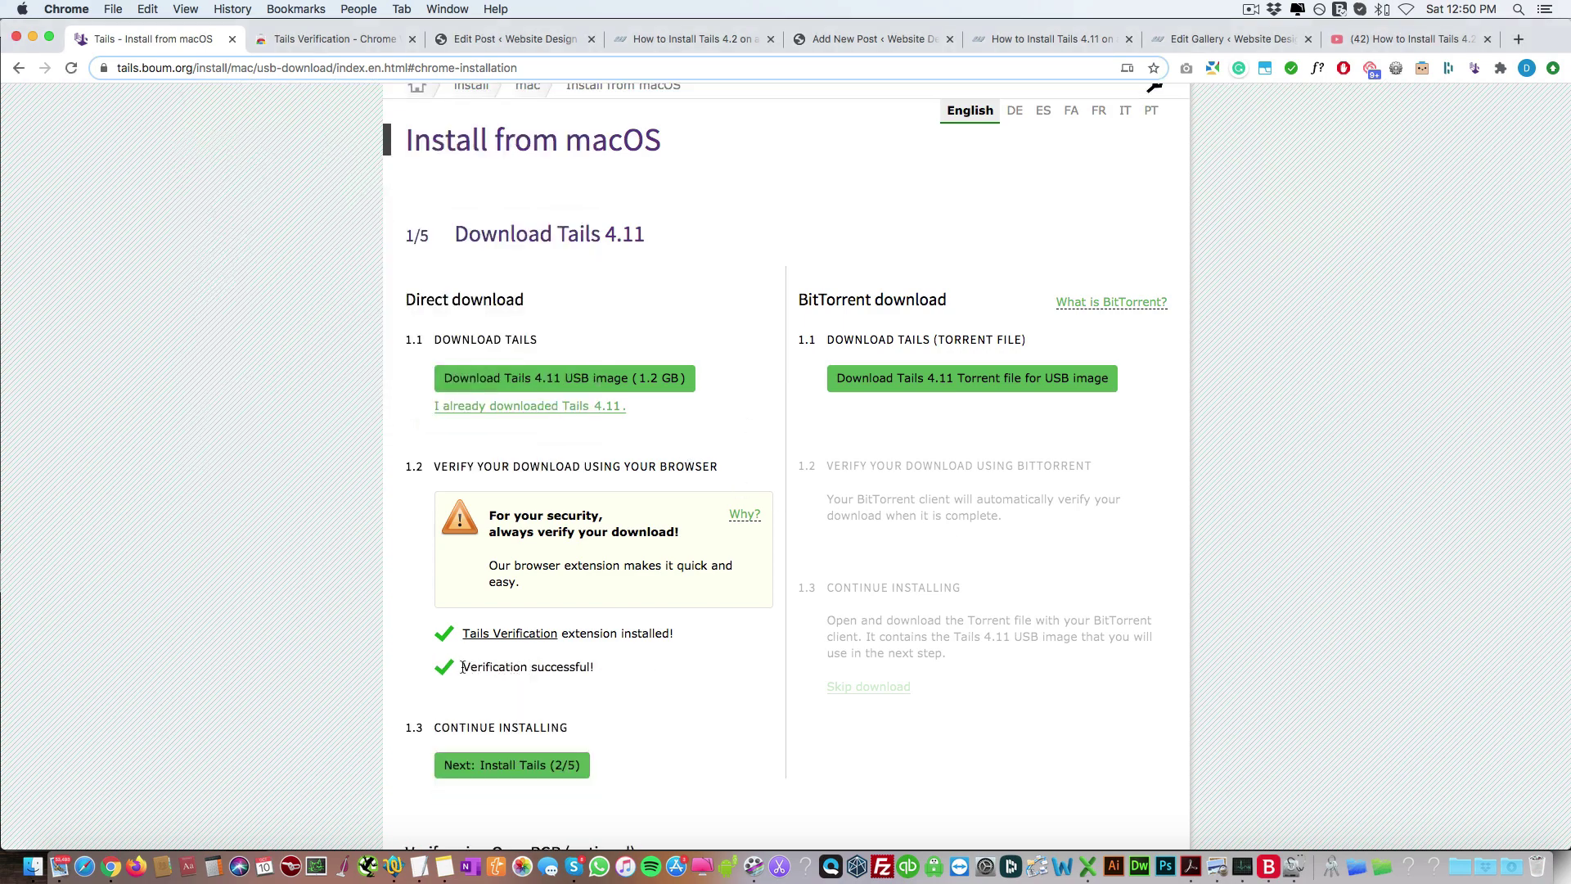
# Highlight the verification result, continue to the Install Tails (2/5) instructions, and download Etcher for macOS
pyautogui.moveTo(462, 667); pyautogui.dragTo(624, 667)
pyautogui.click(604, 671)
pyautogui.click(511, 764)
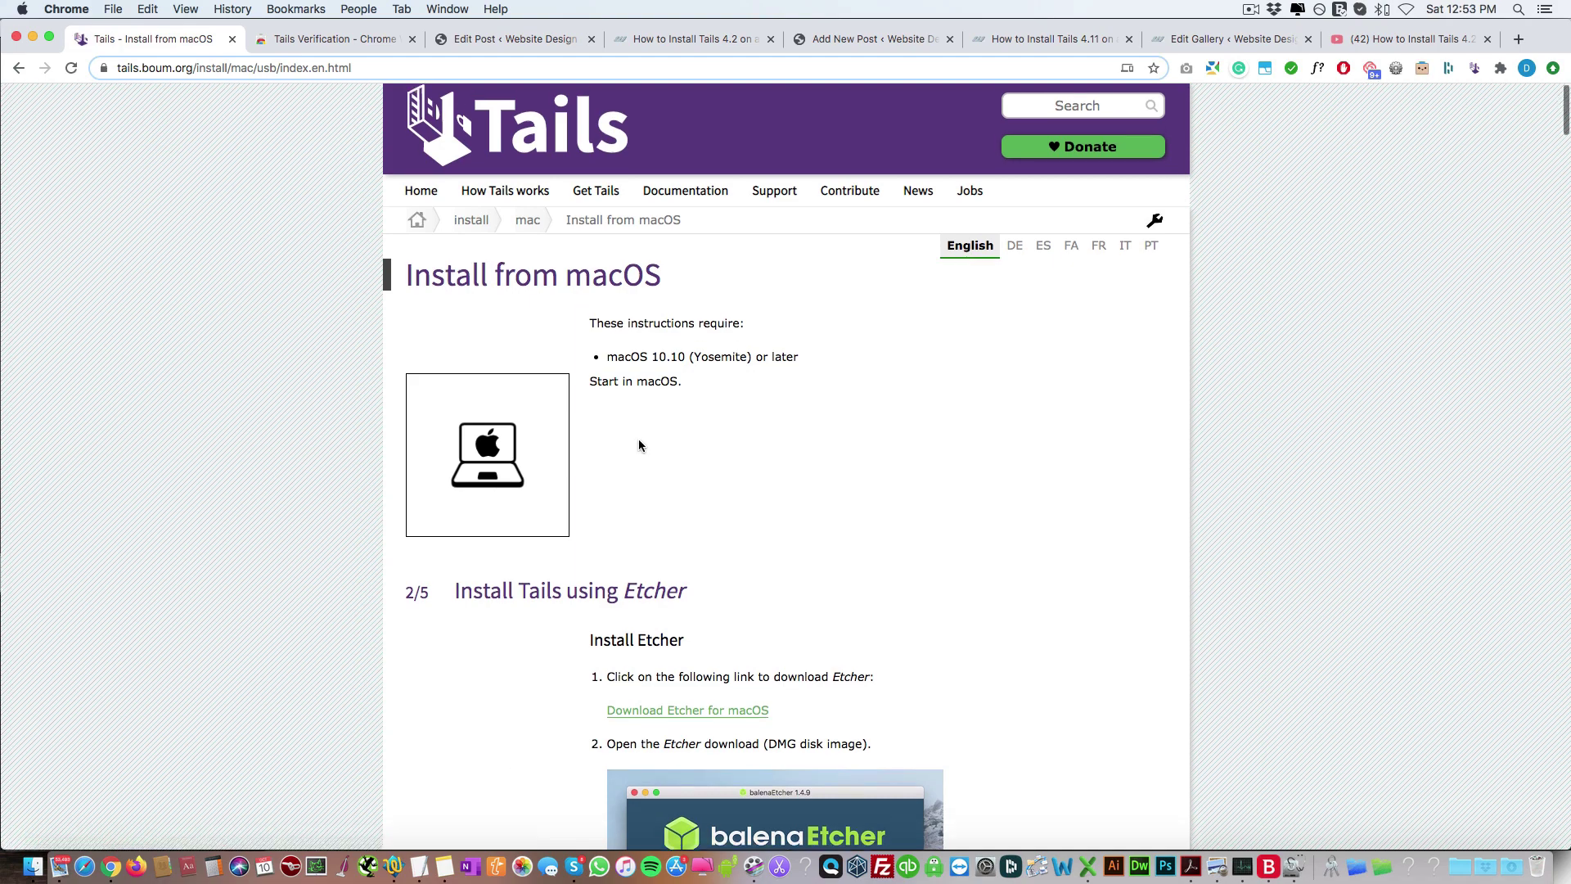
pyautogui.scroll(-3, 638, 445)
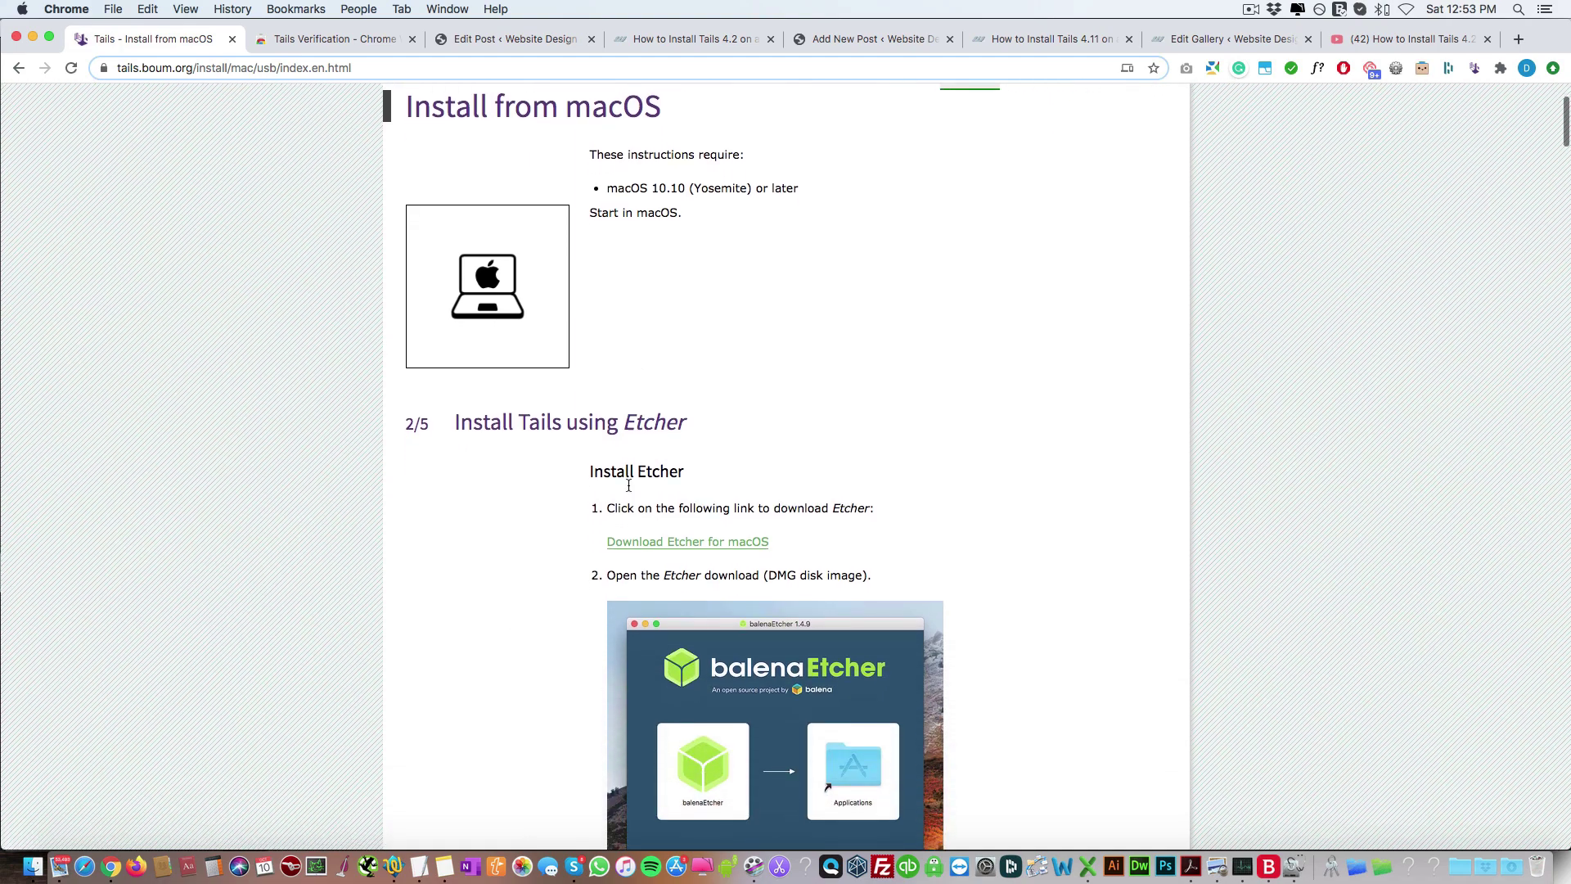
pyautogui.scroll(-1, 651, 548)
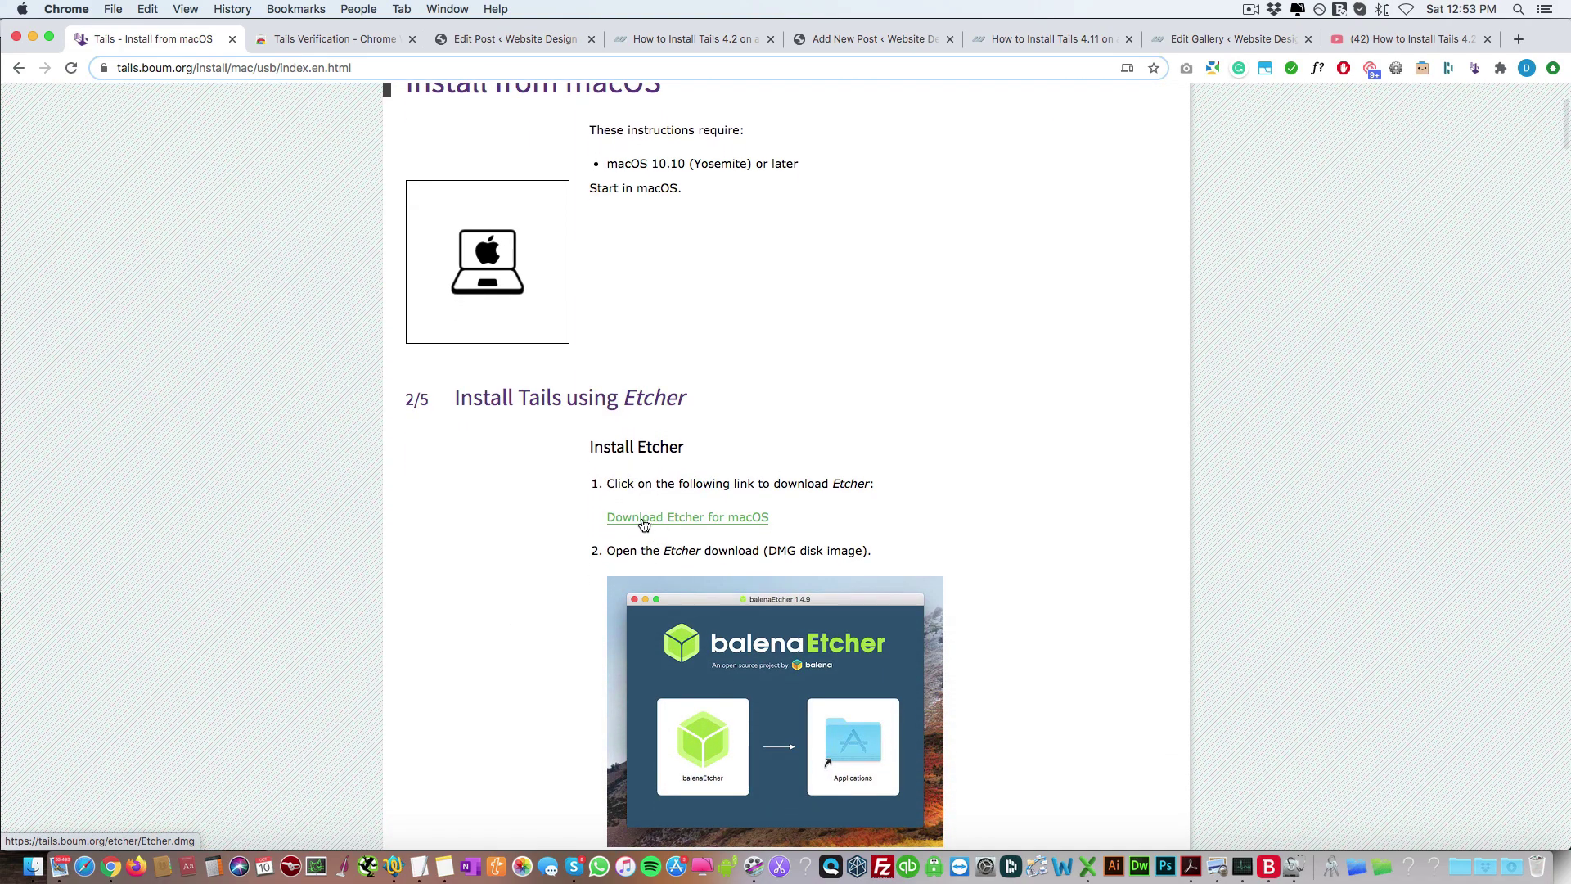
pyautogui.click(663, 521)
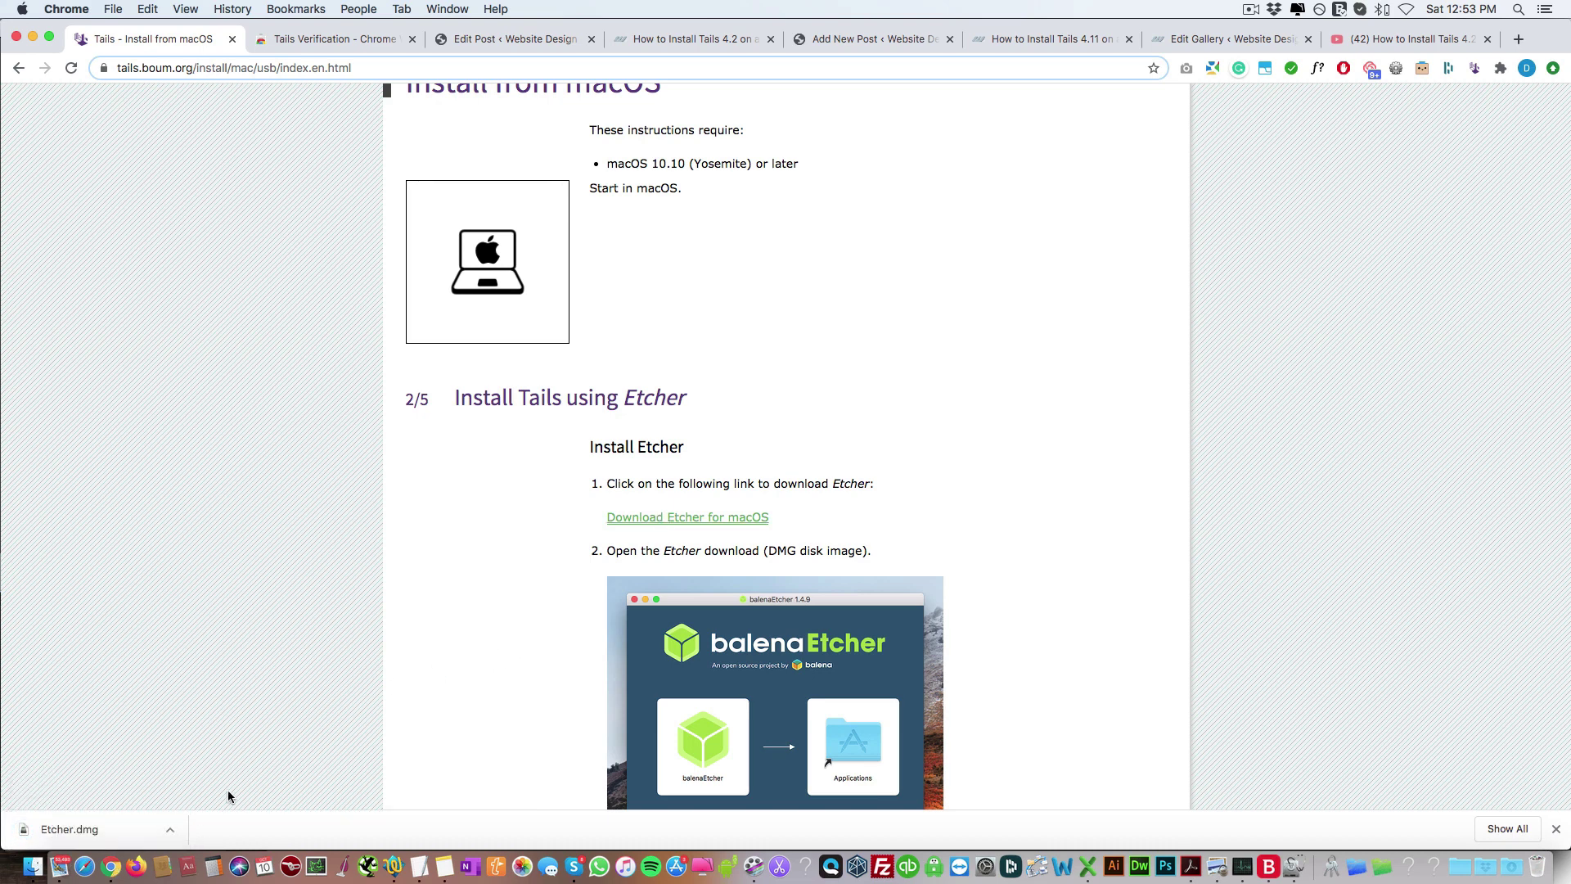
# Open the downloaded Etcher.dmg and copy balenaEtcher into the Applications folder
pyautogui.click(172, 828)
pyautogui.click(208, 768)
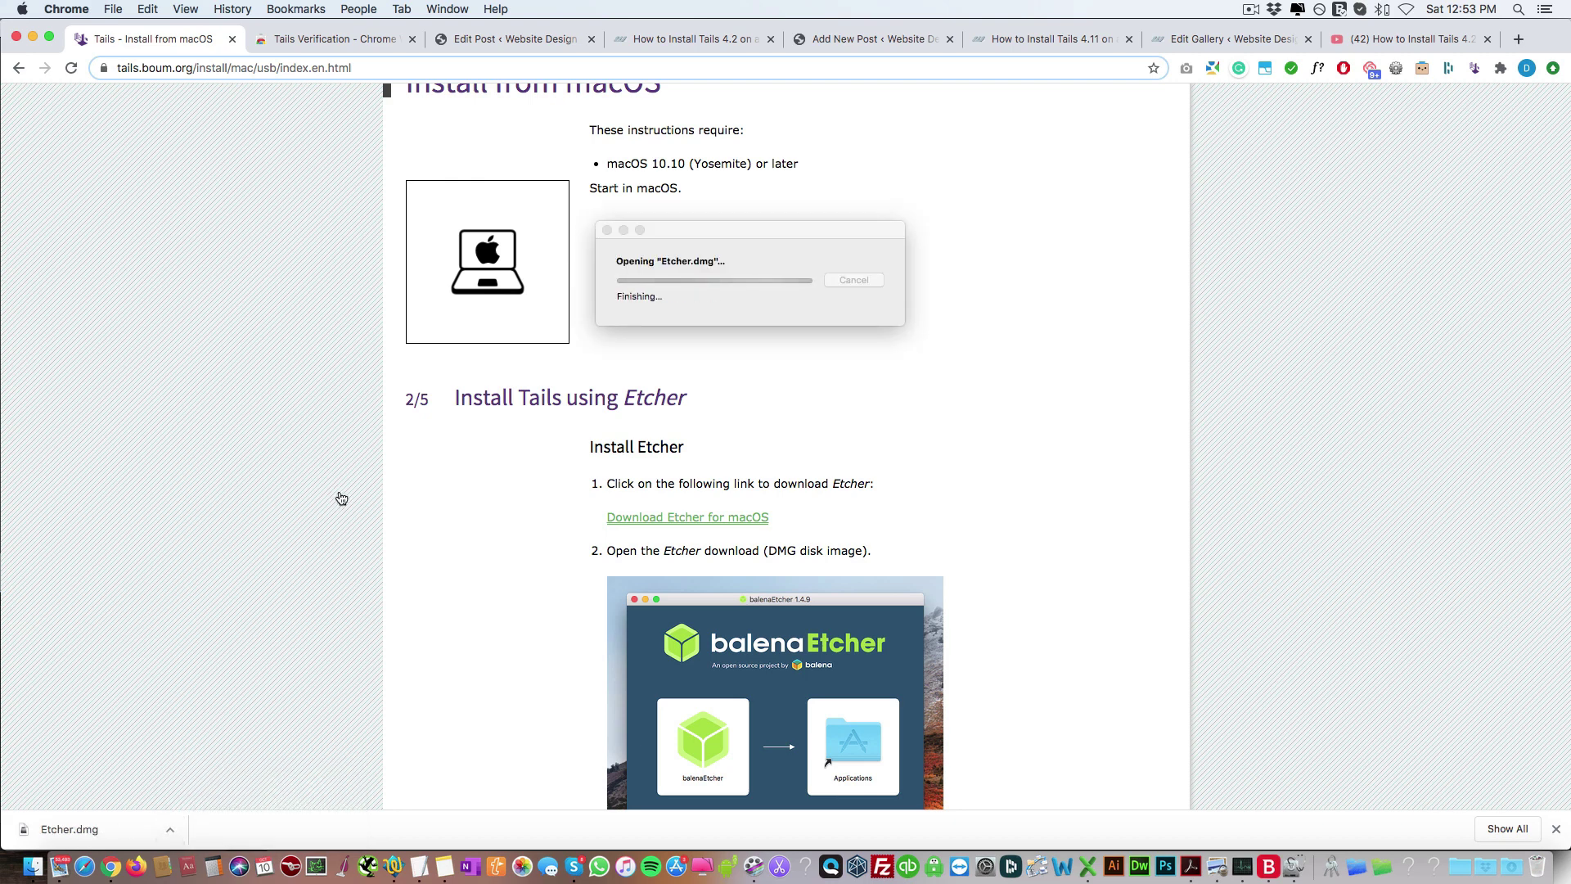
pyautogui.click(424, 365)
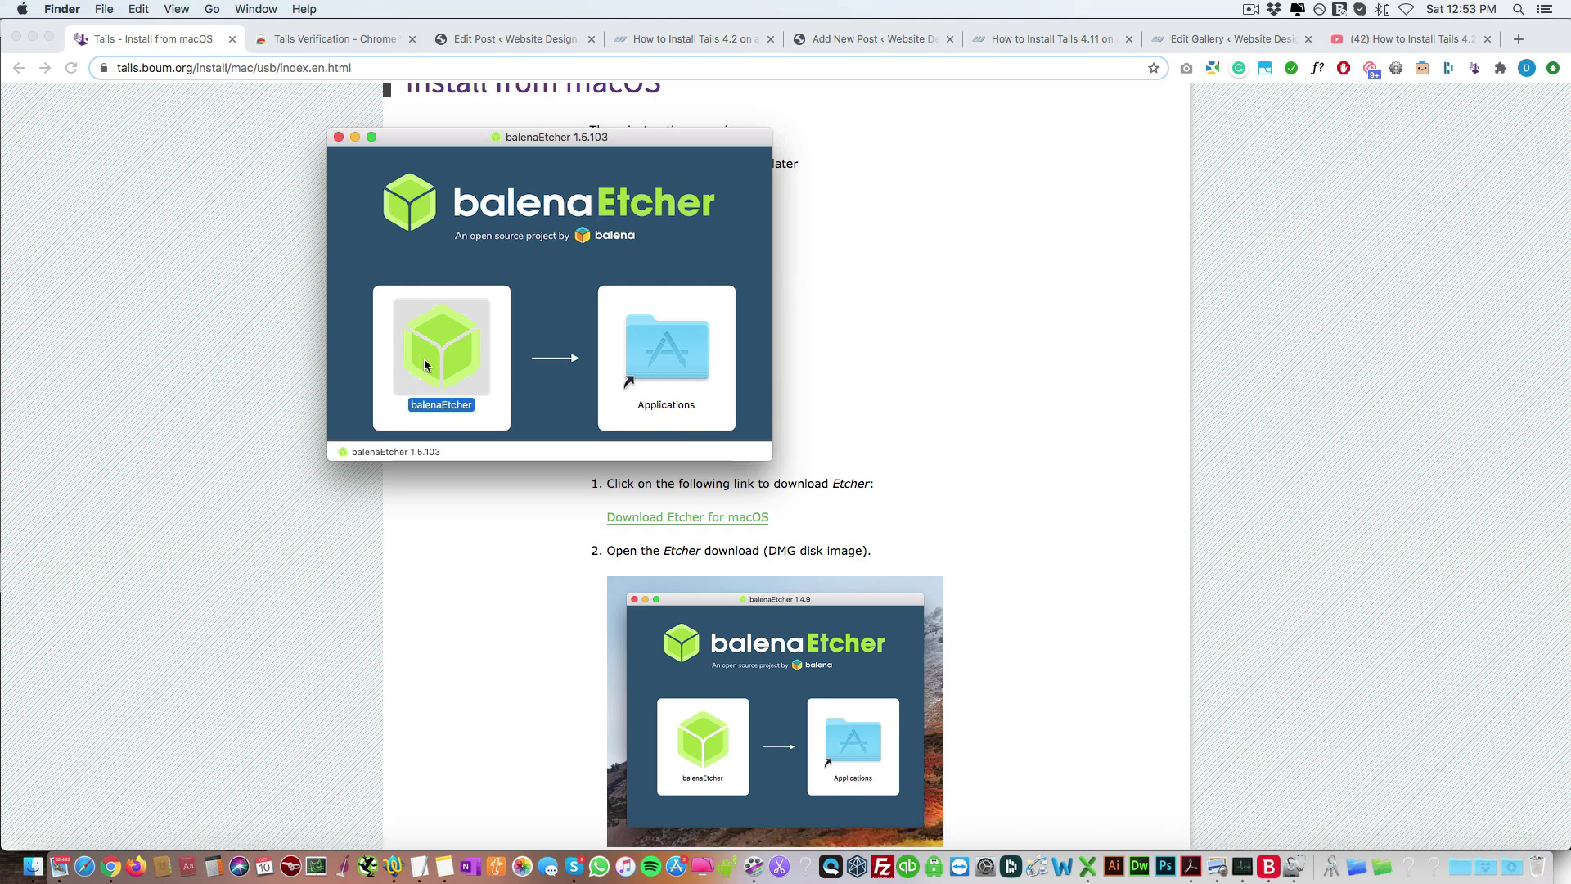
pyautogui.moveTo(425, 364); pyautogui.dragTo(645, 360)
# Search the Mac for "etcher" and launch balenaEtcher
pyautogui.click(1517, 10)
pyautogui.write('etcher')
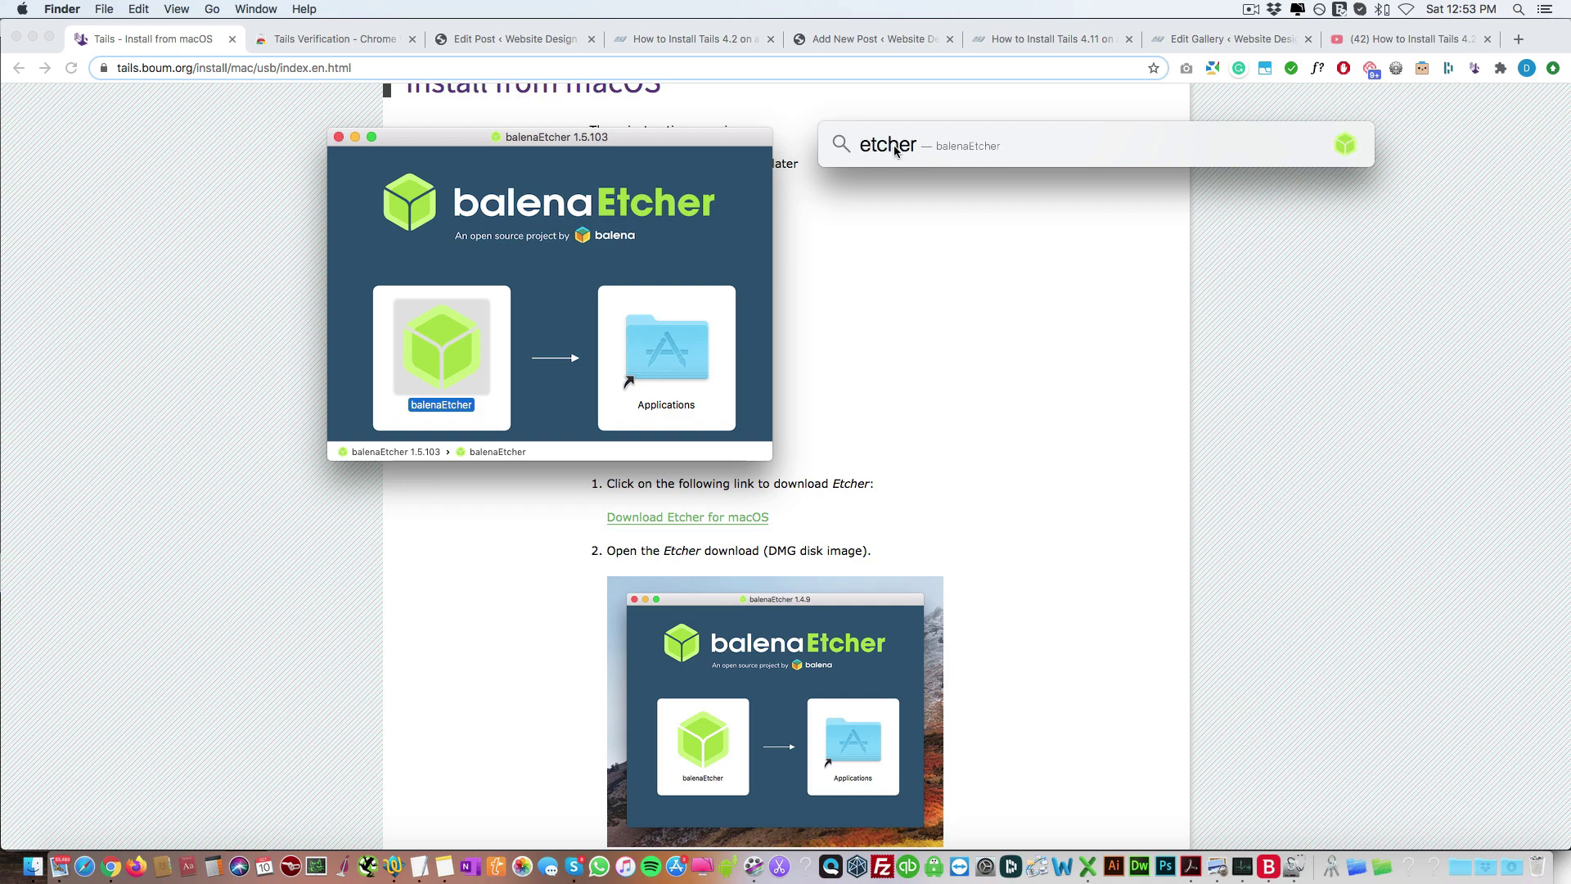
pyautogui.doubleClick(972, 196)
pyautogui.scroll(-5, 964, 197)
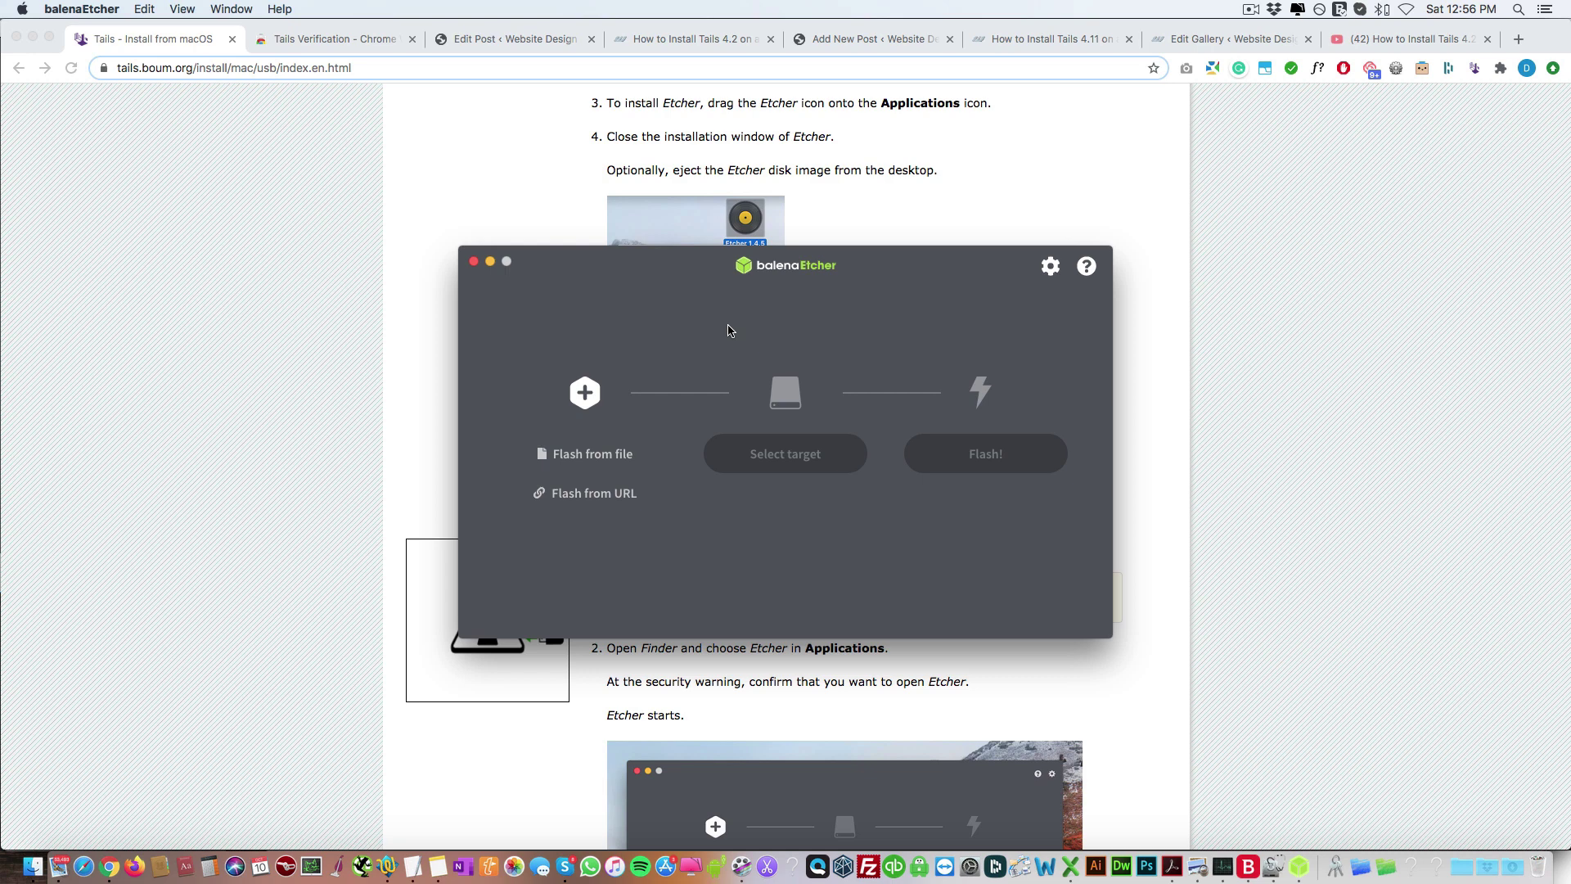
# Find and open Disk Utility and eject the balenaEtcher disk image
pyautogui.click(1516, 10)
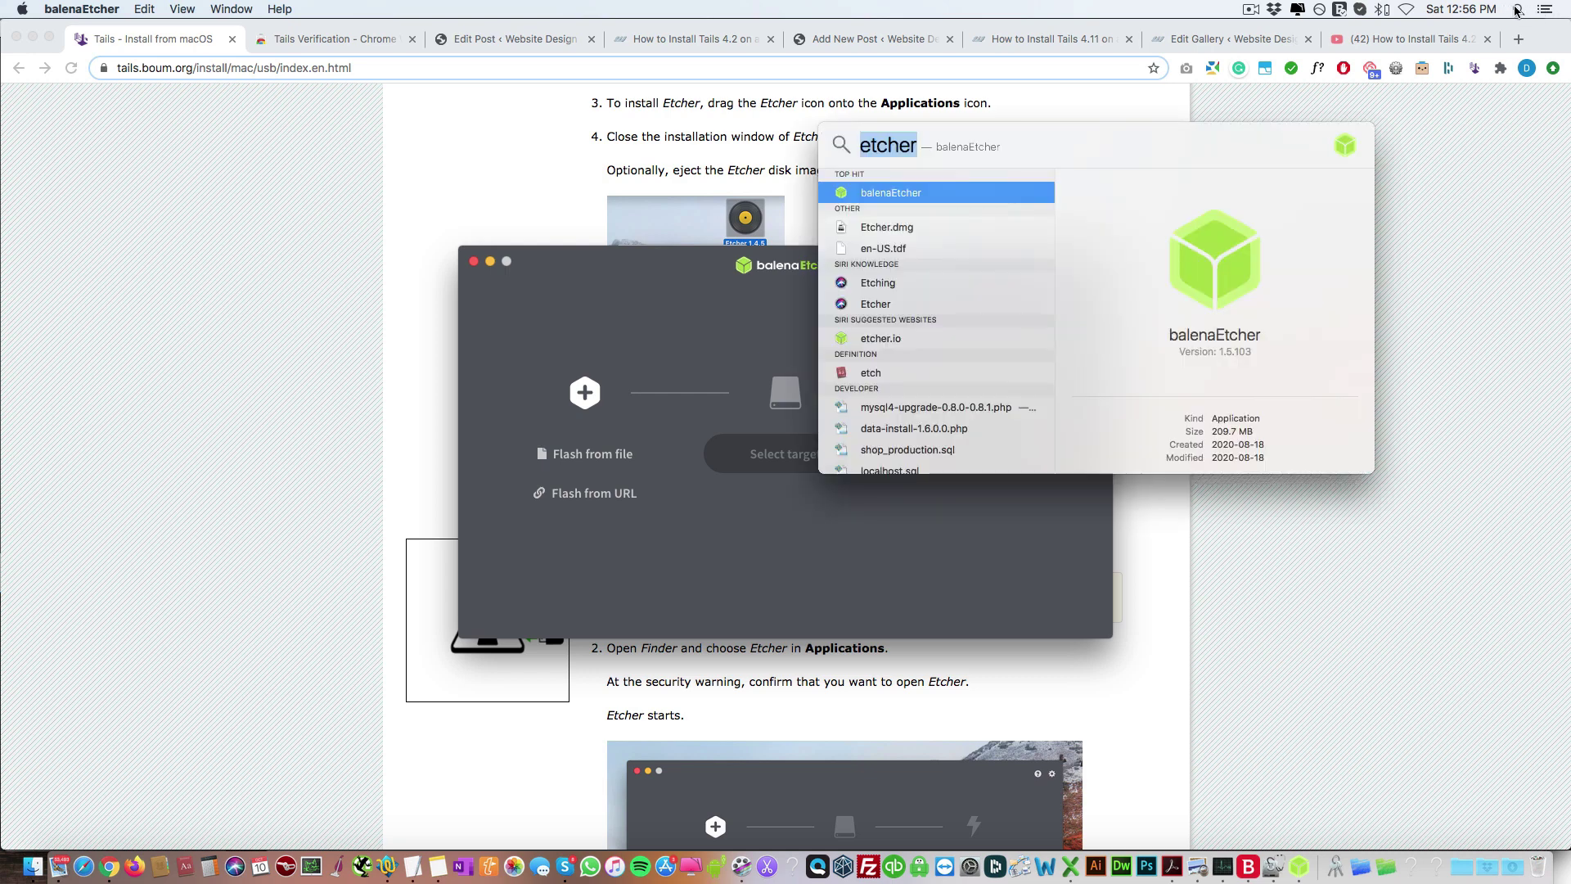
pyautogui.write('disk ut')
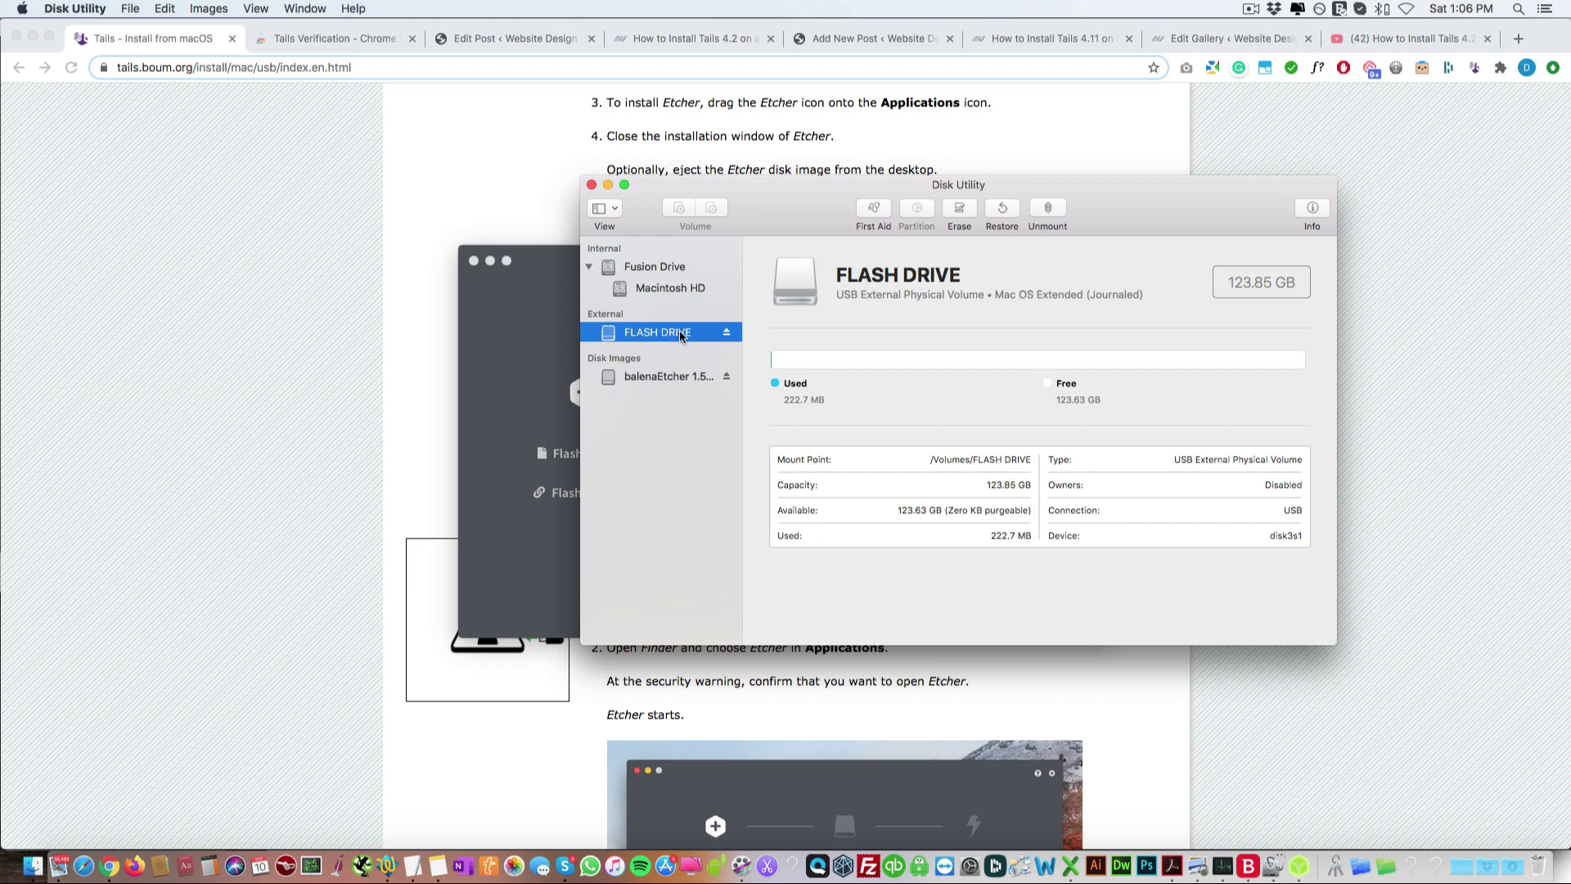
pyautogui.click(727, 377)
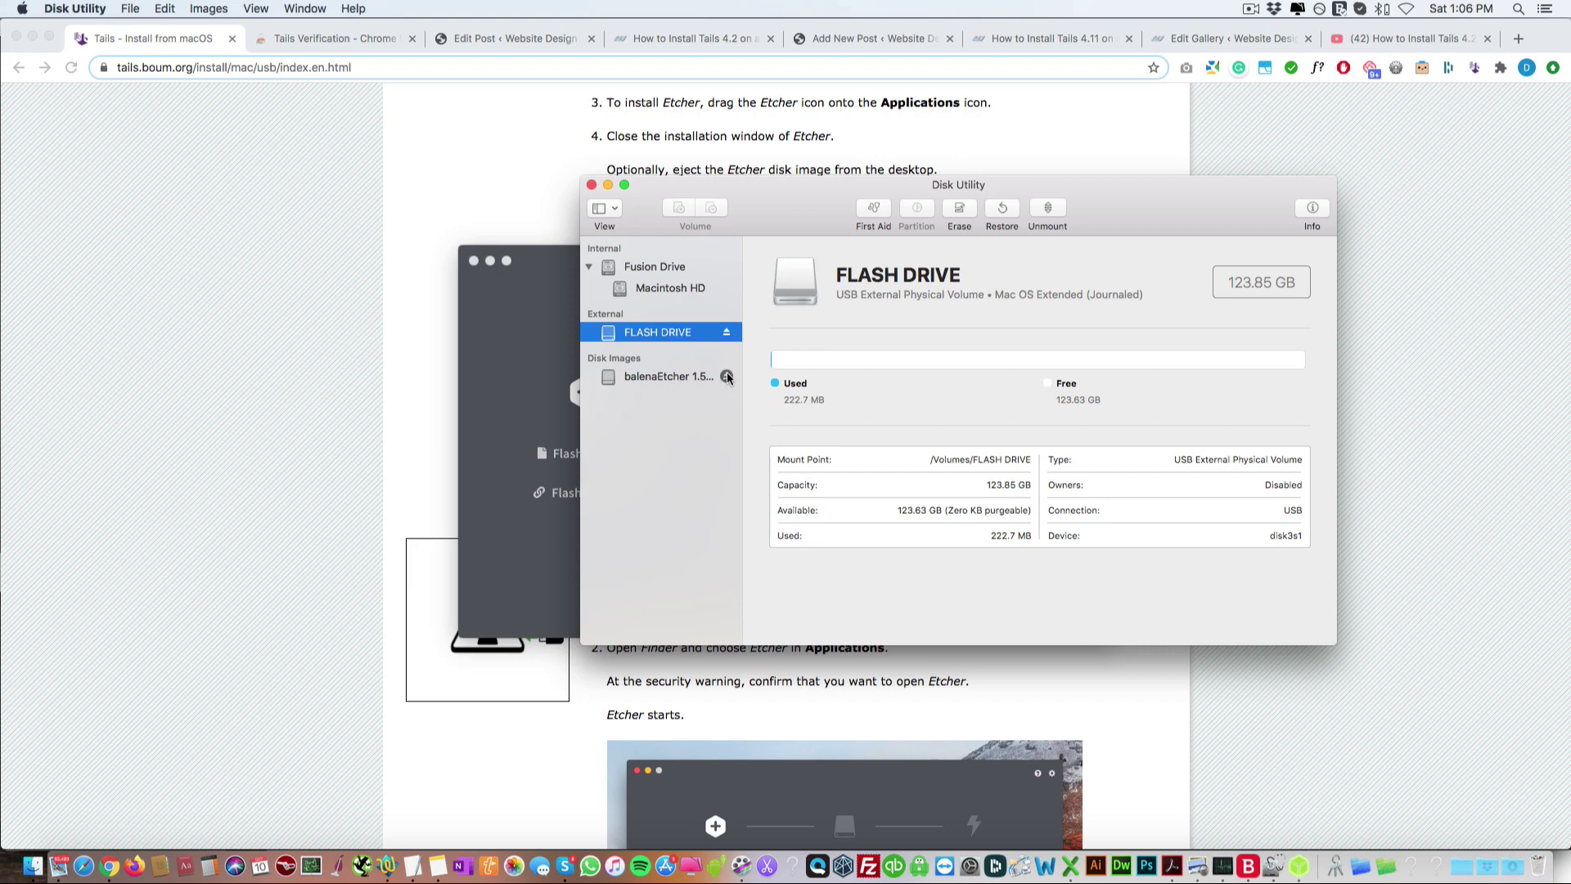
pyautogui.rightClick(686, 337)
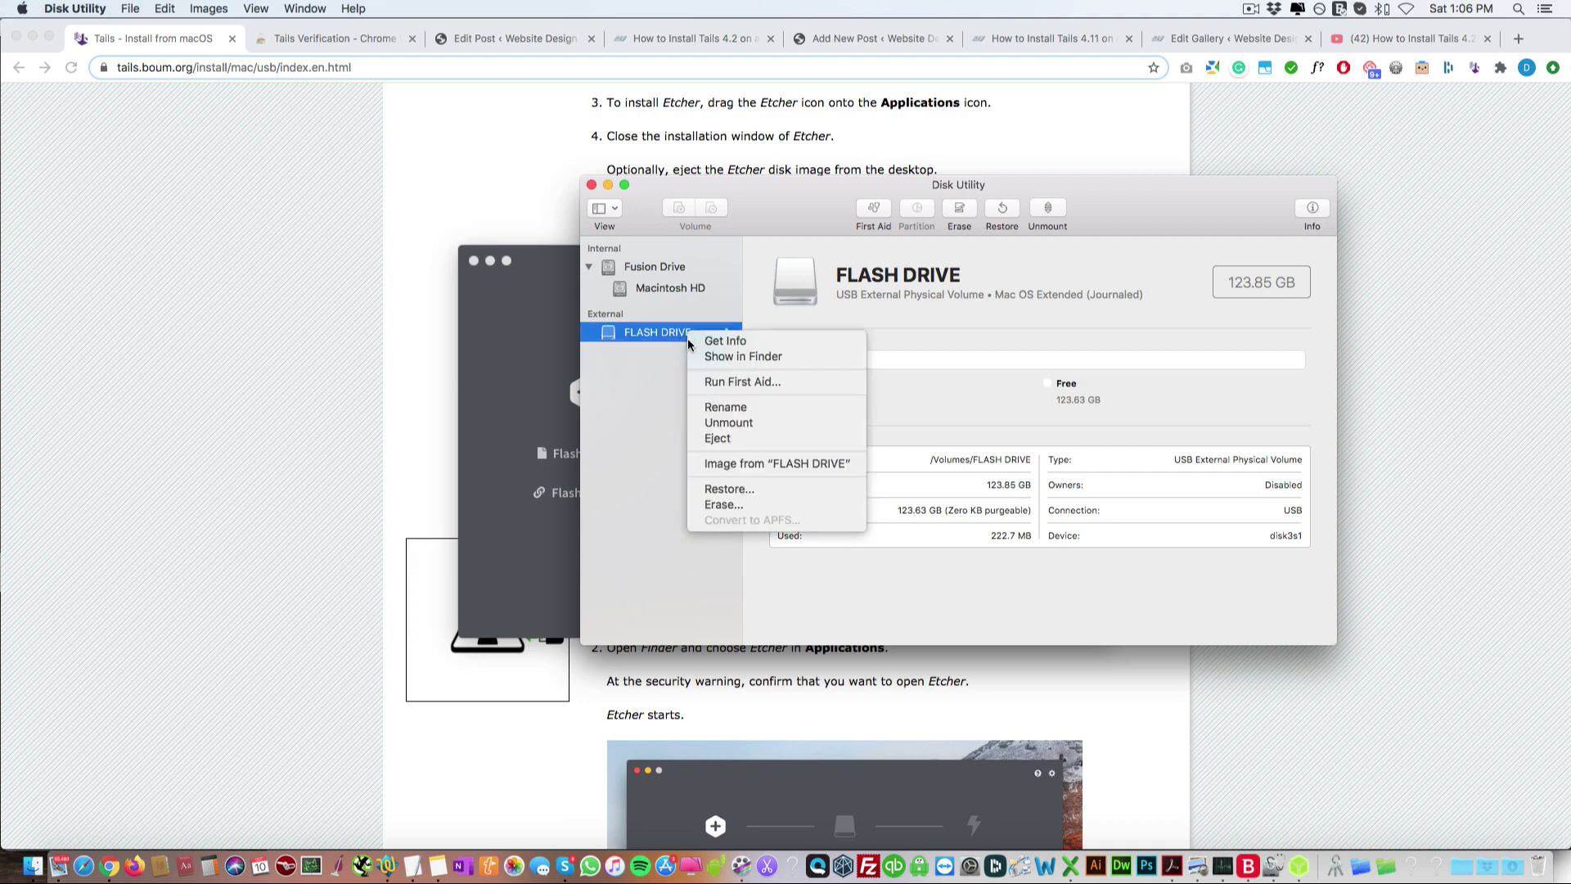
pyautogui.click(723, 505)
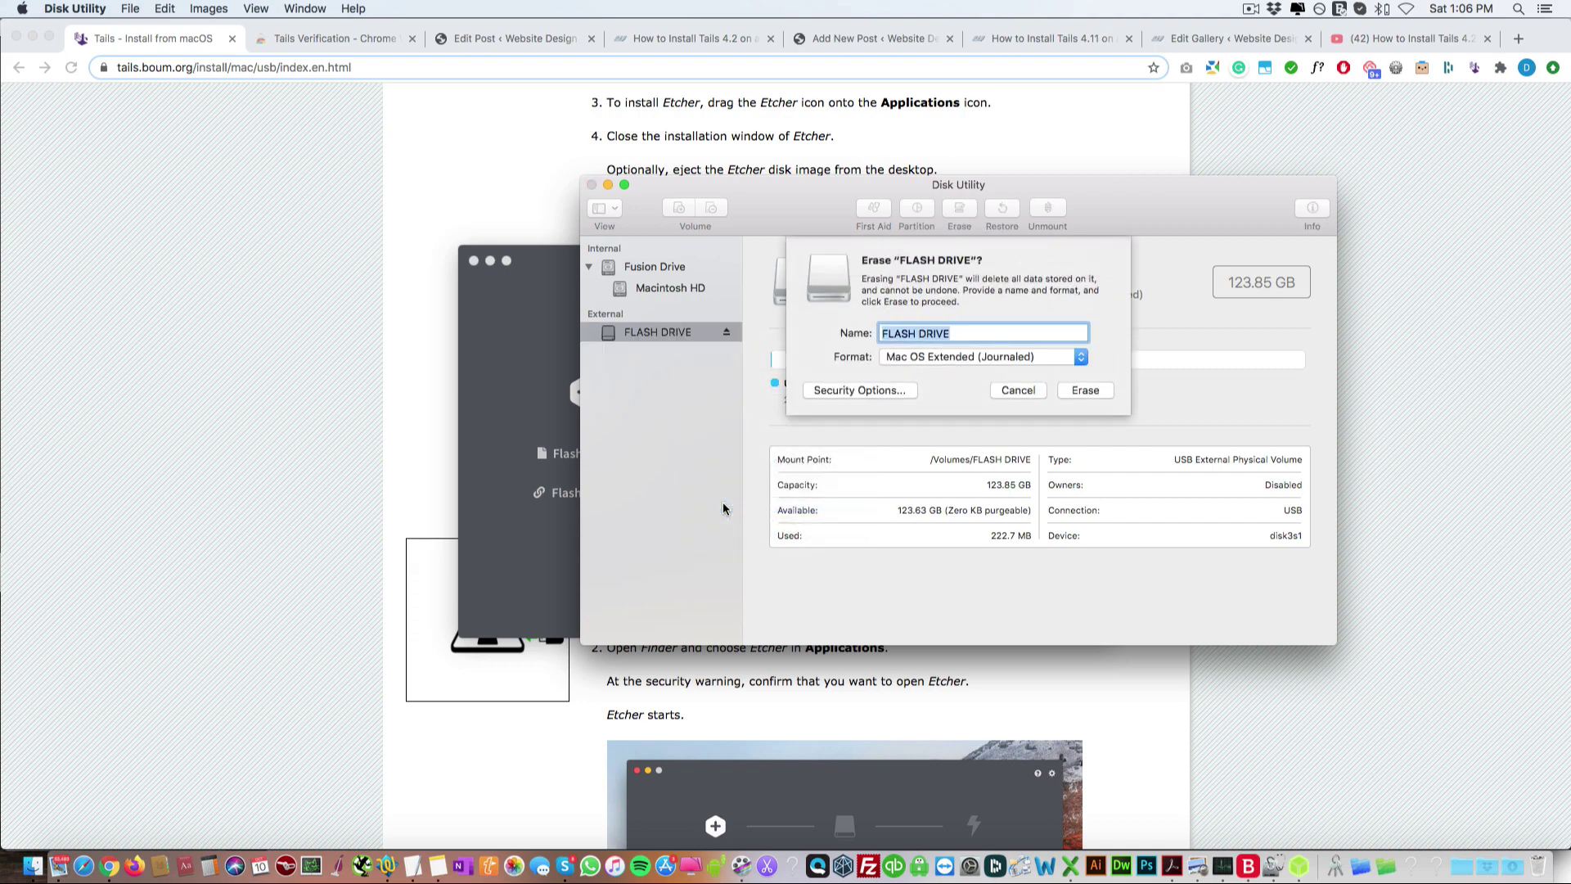
pyautogui.click(948, 360)
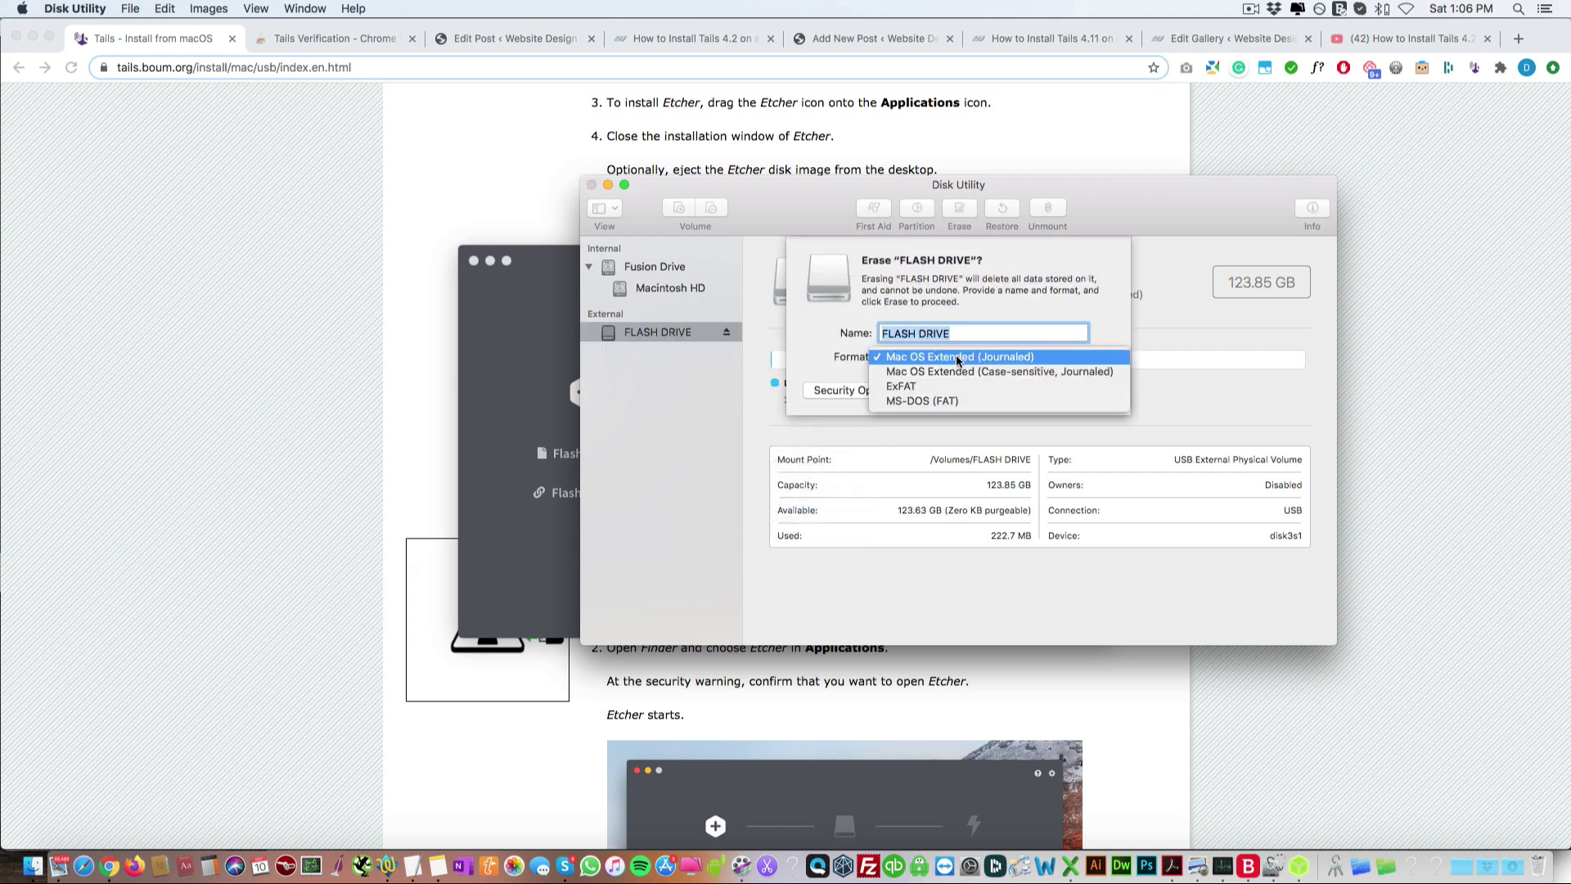
pyautogui.click(947, 360)
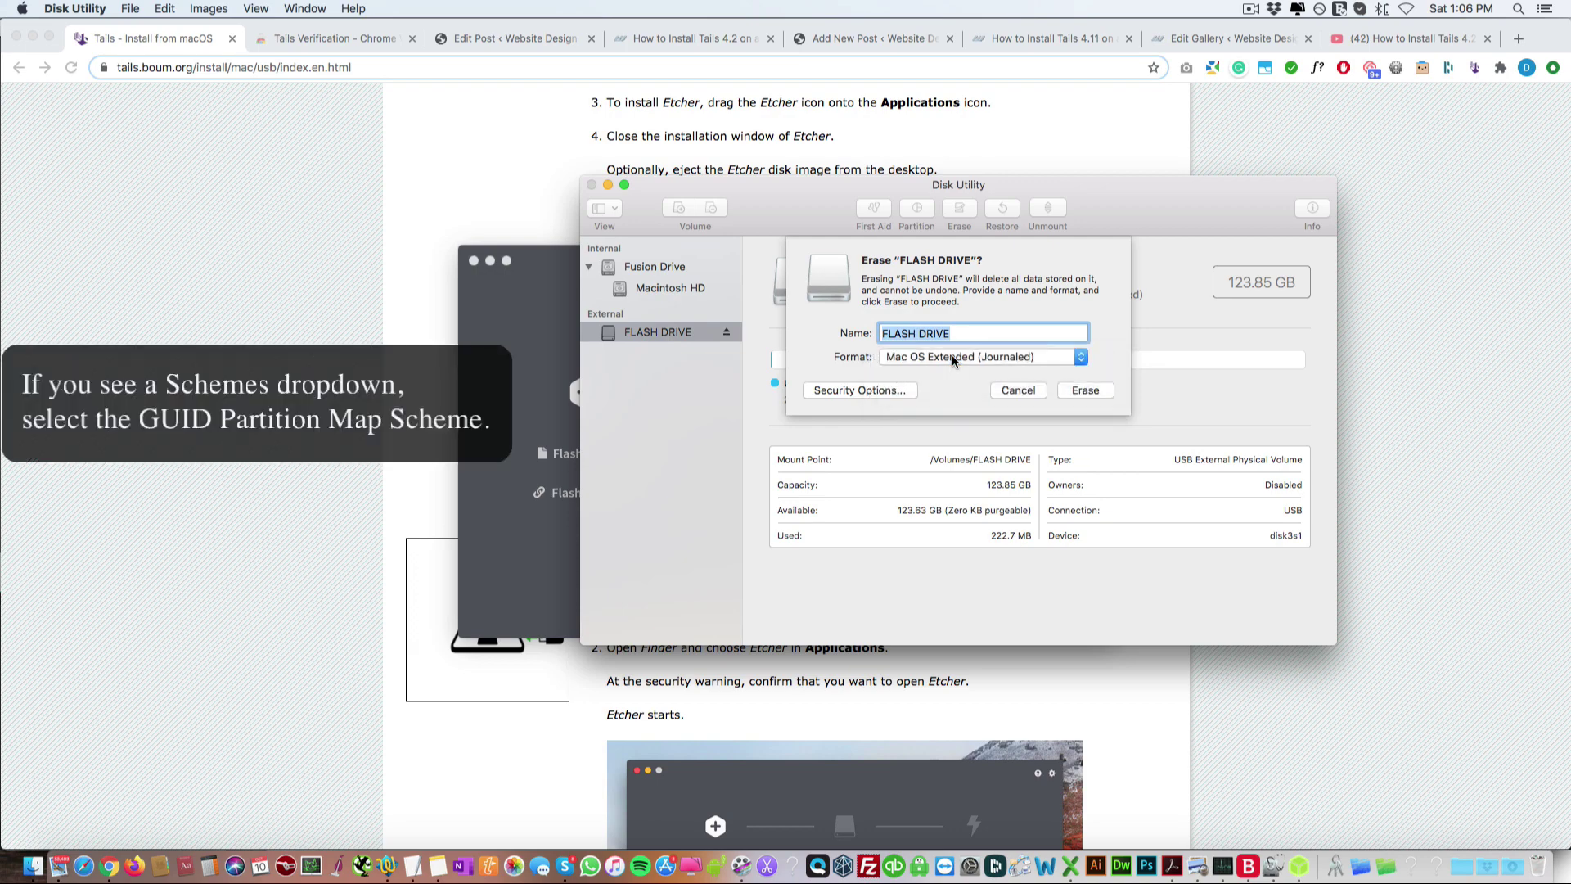
pyautogui.click(1017, 390)
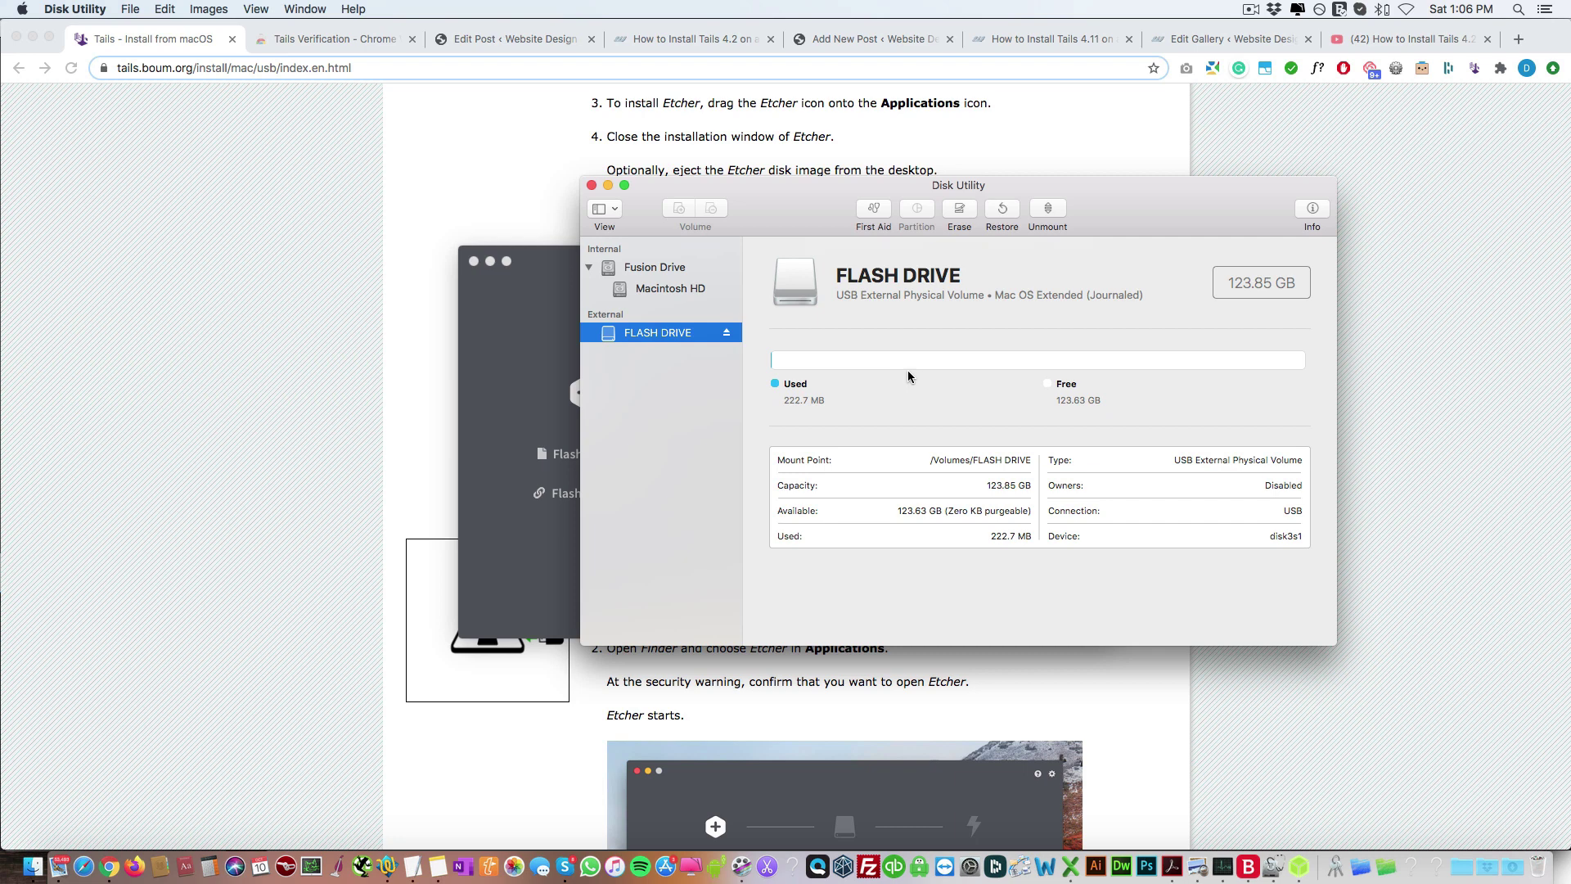
# Switch to balenaEtcher and load tails-amd64-4.11.img from the Desktop as the image to flash
pyautogui.click(518, 360)
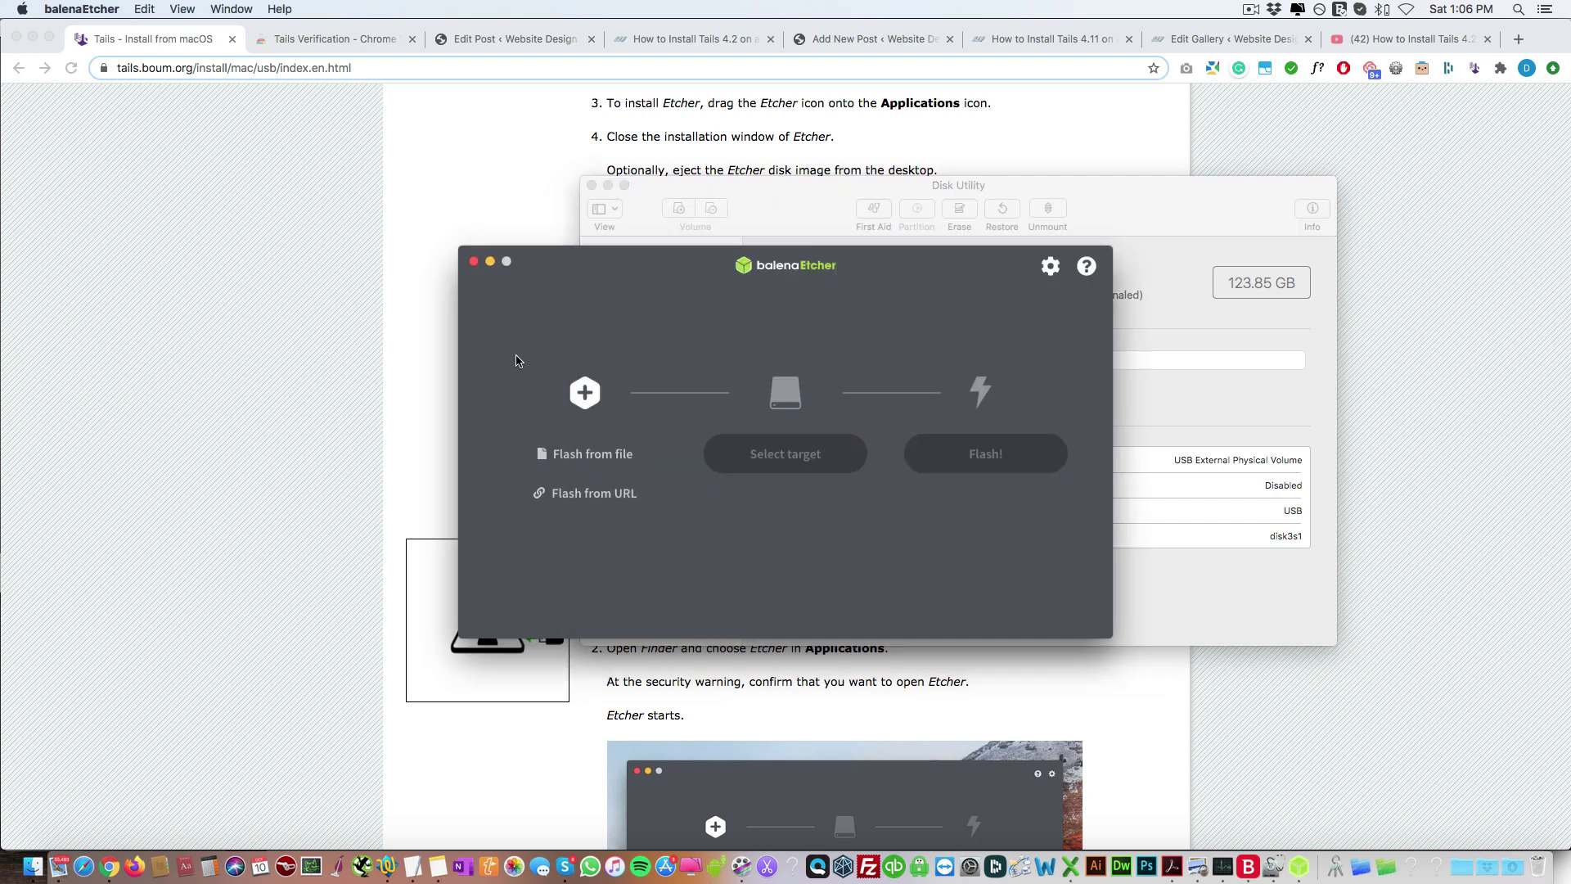
pyautogui.click(598, 459)
pyautogui.click(544, 350)
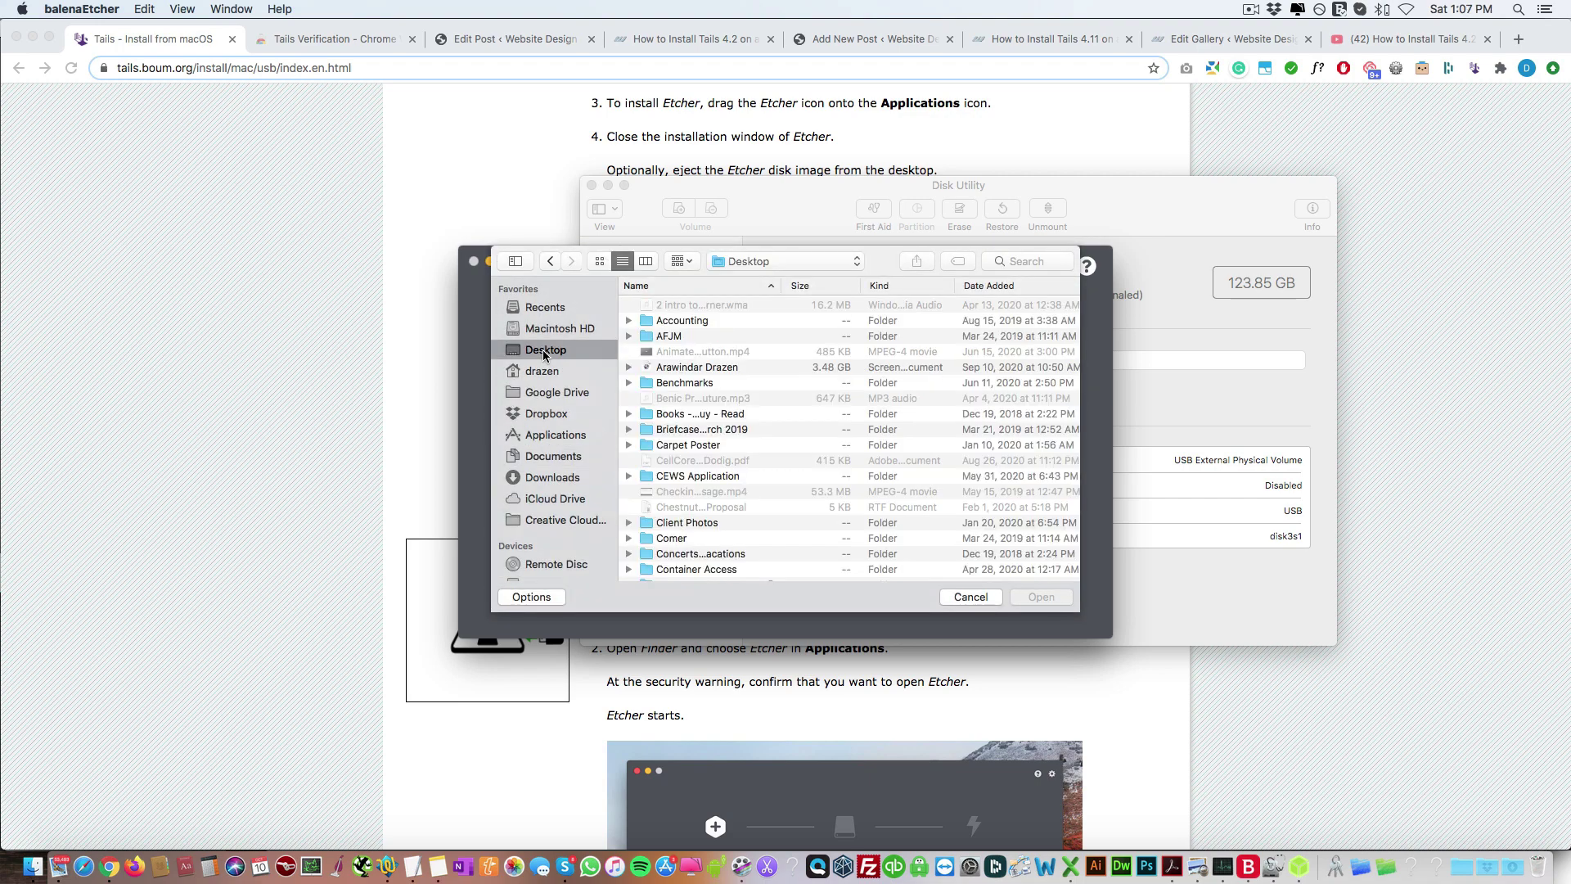
pyautogui.write('tails')
pyautogui.scroll(-2, 800, 404)
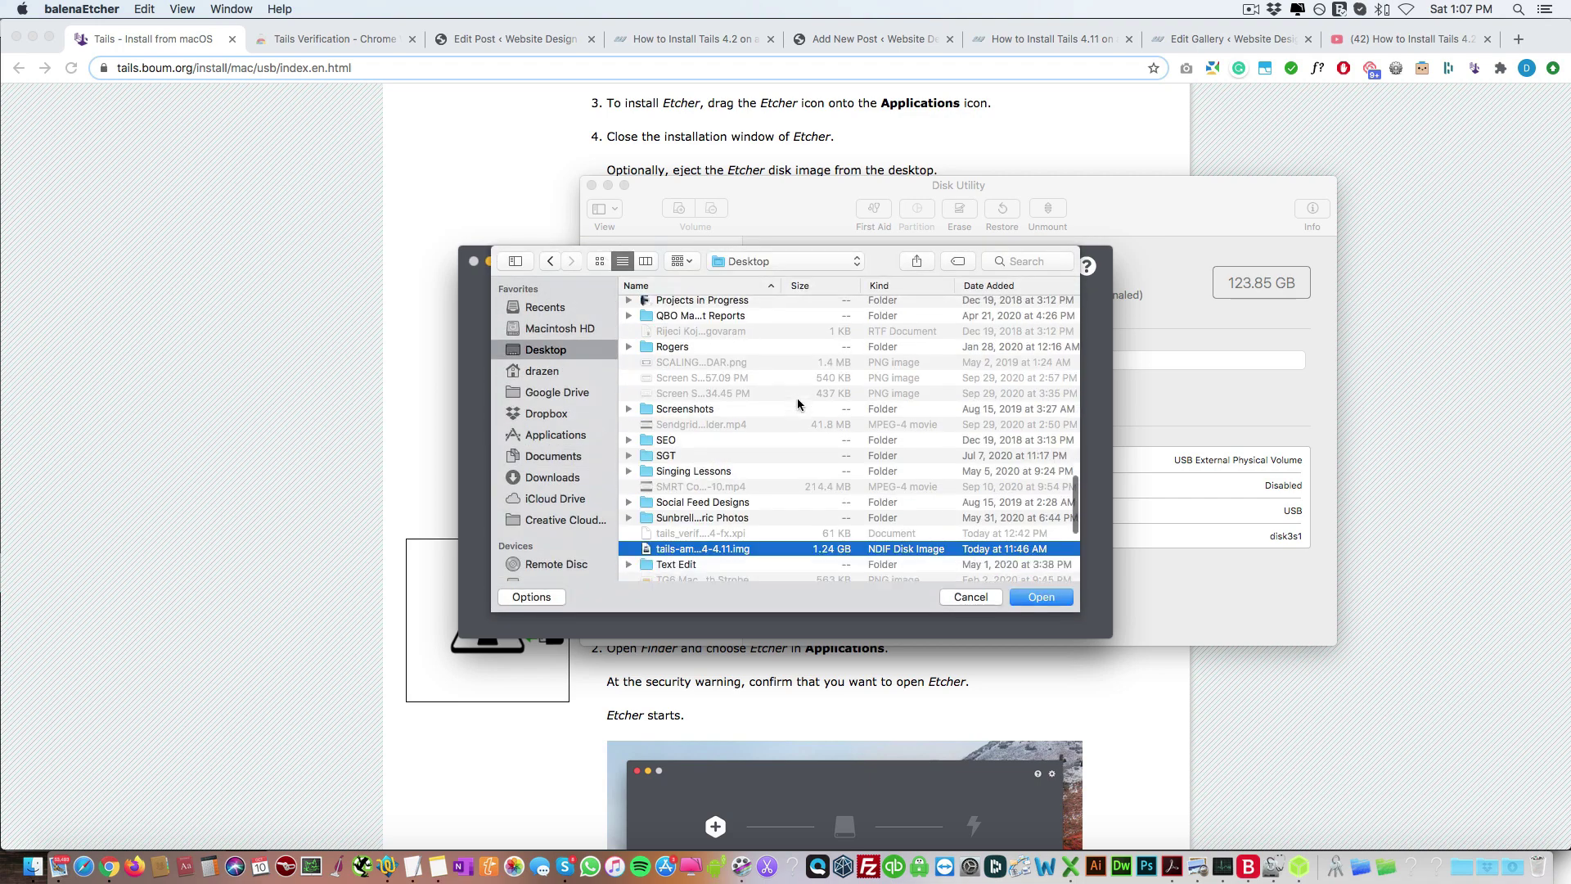
pyautogui.scroll(-1, 677, 536)
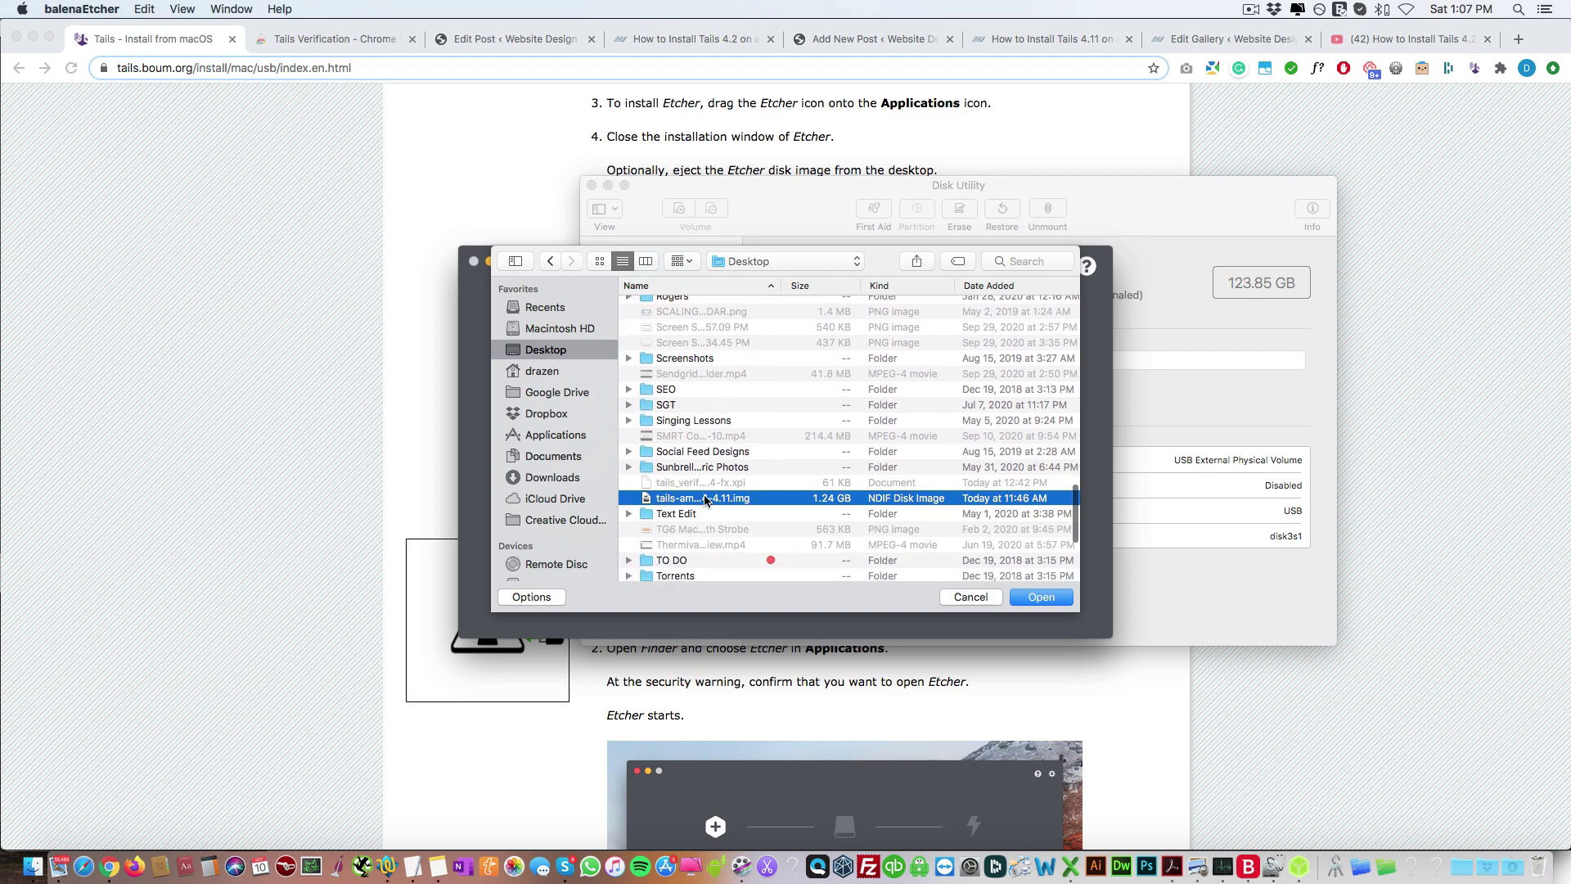
pyautogui.doubleClick(706, 500)
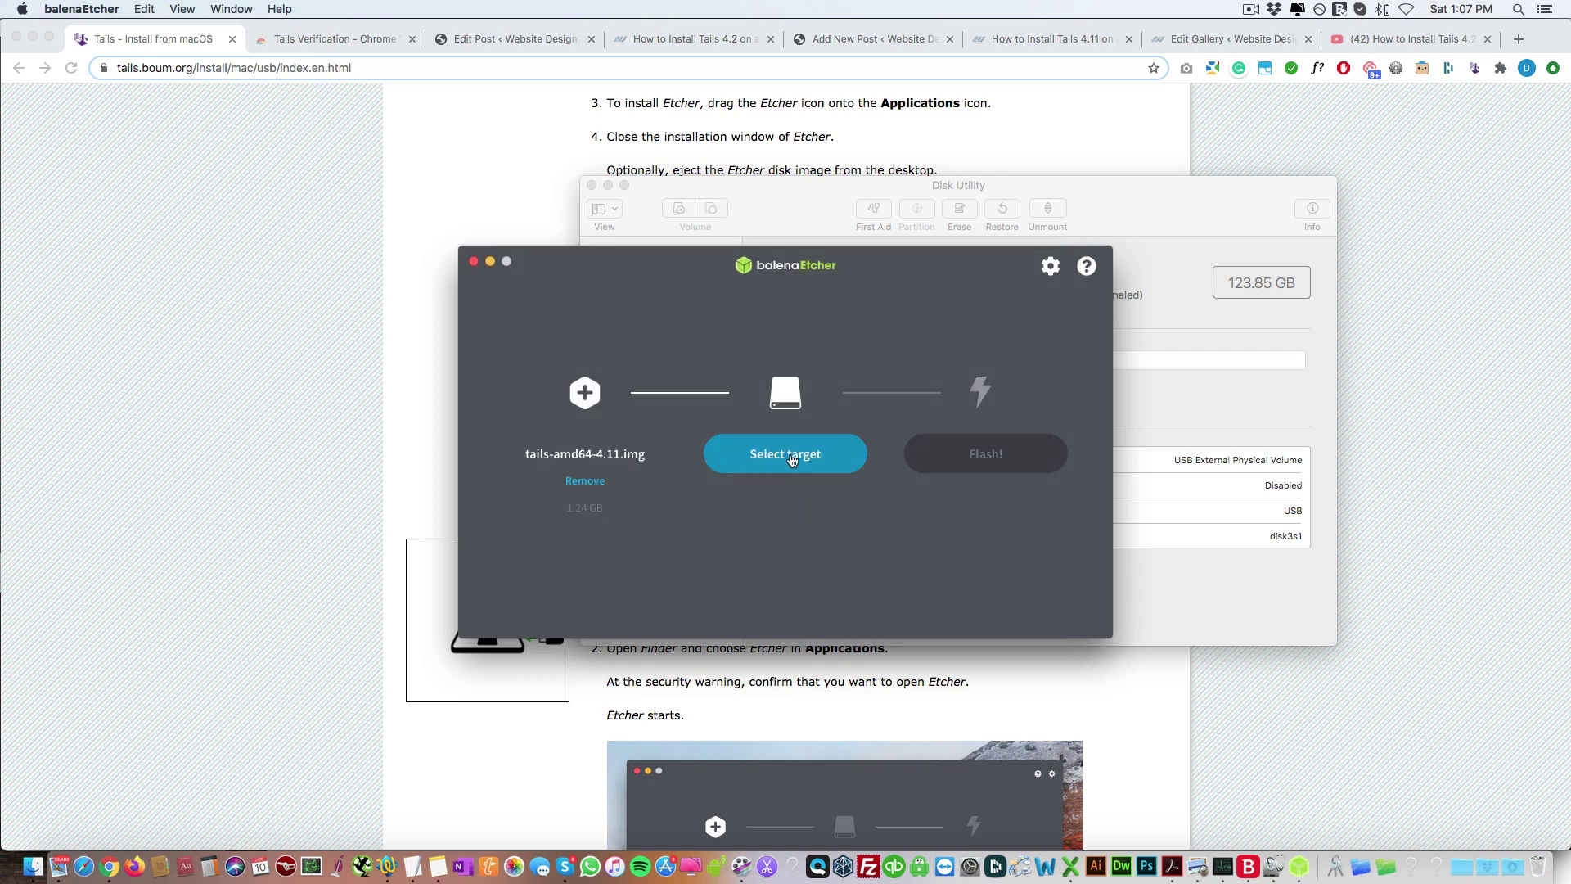
# Choose the 124 GB Kingston DataTraveler 3.0 Media as the flash target
pyautogui.click(791, 457)
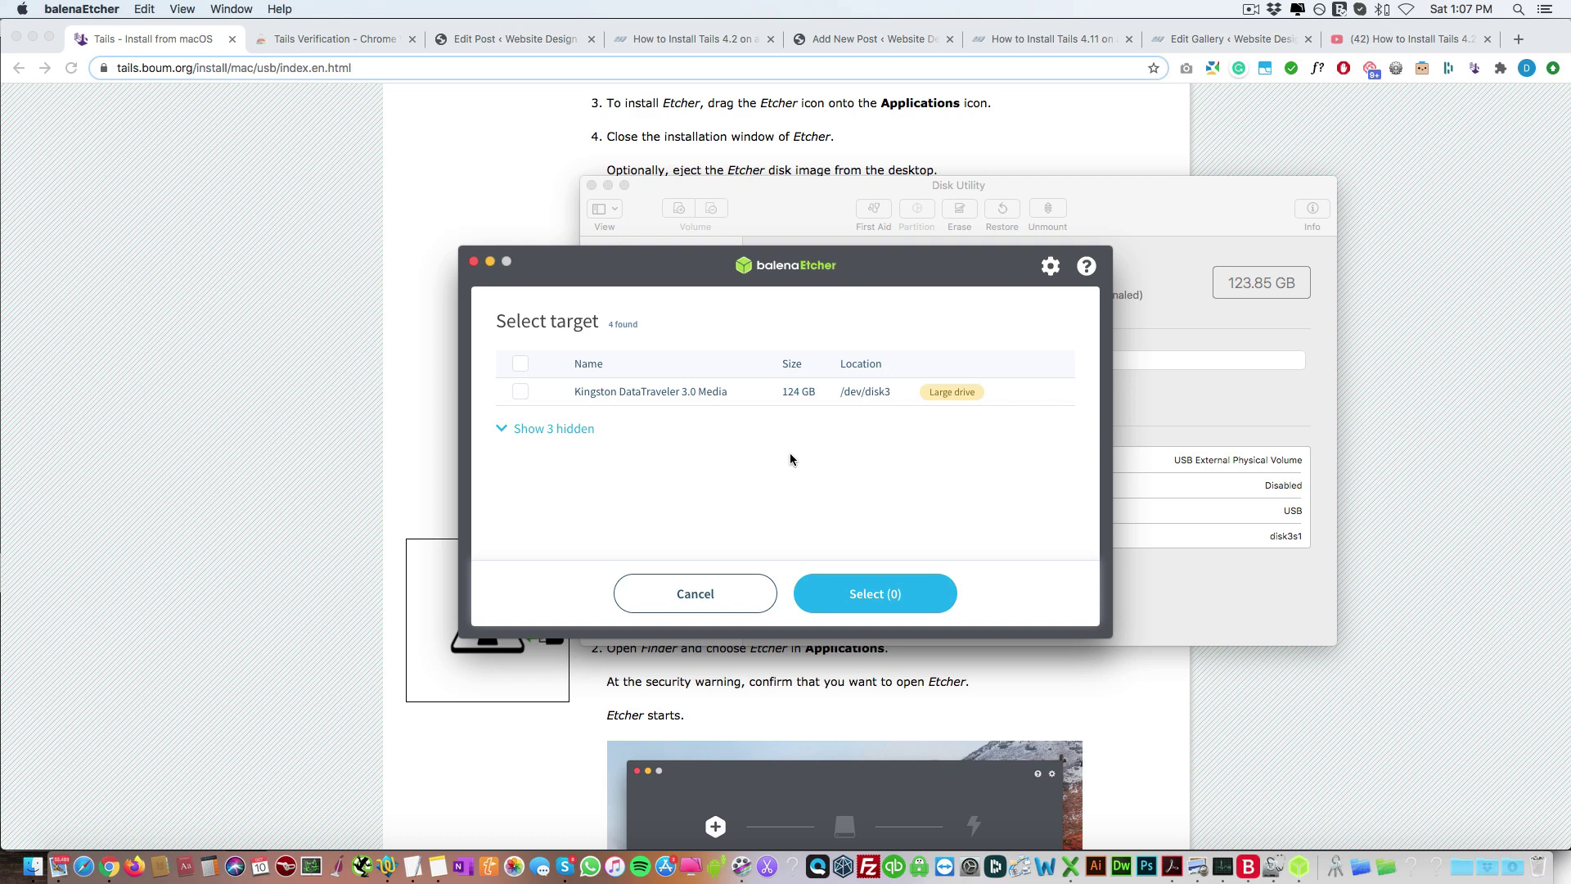
pyautogui.click(520, 392)
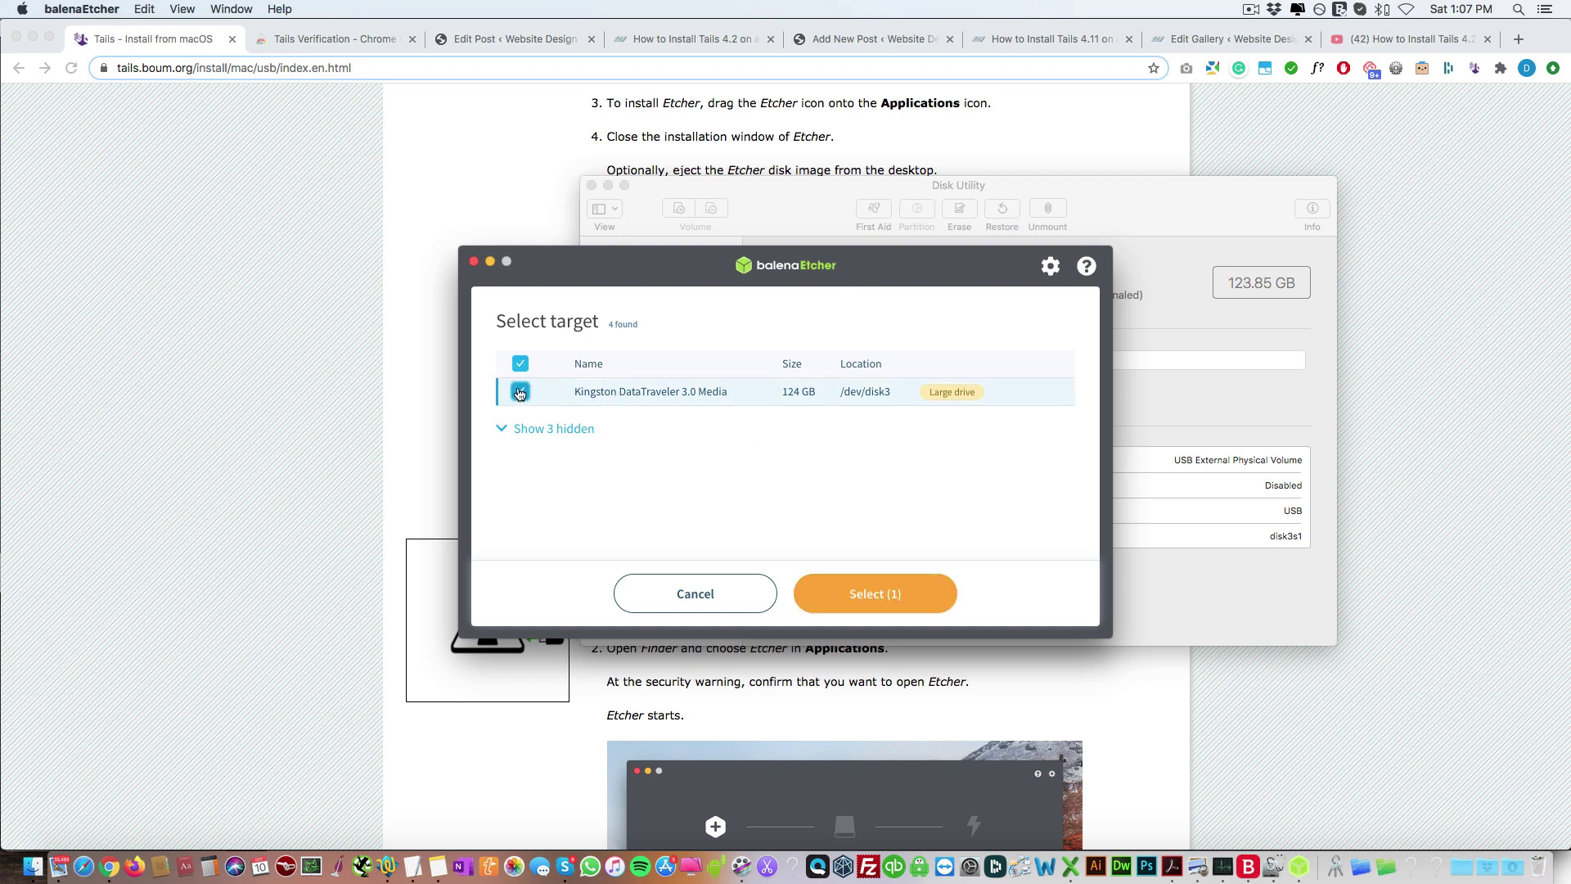
pyautogui.click(871, 597)
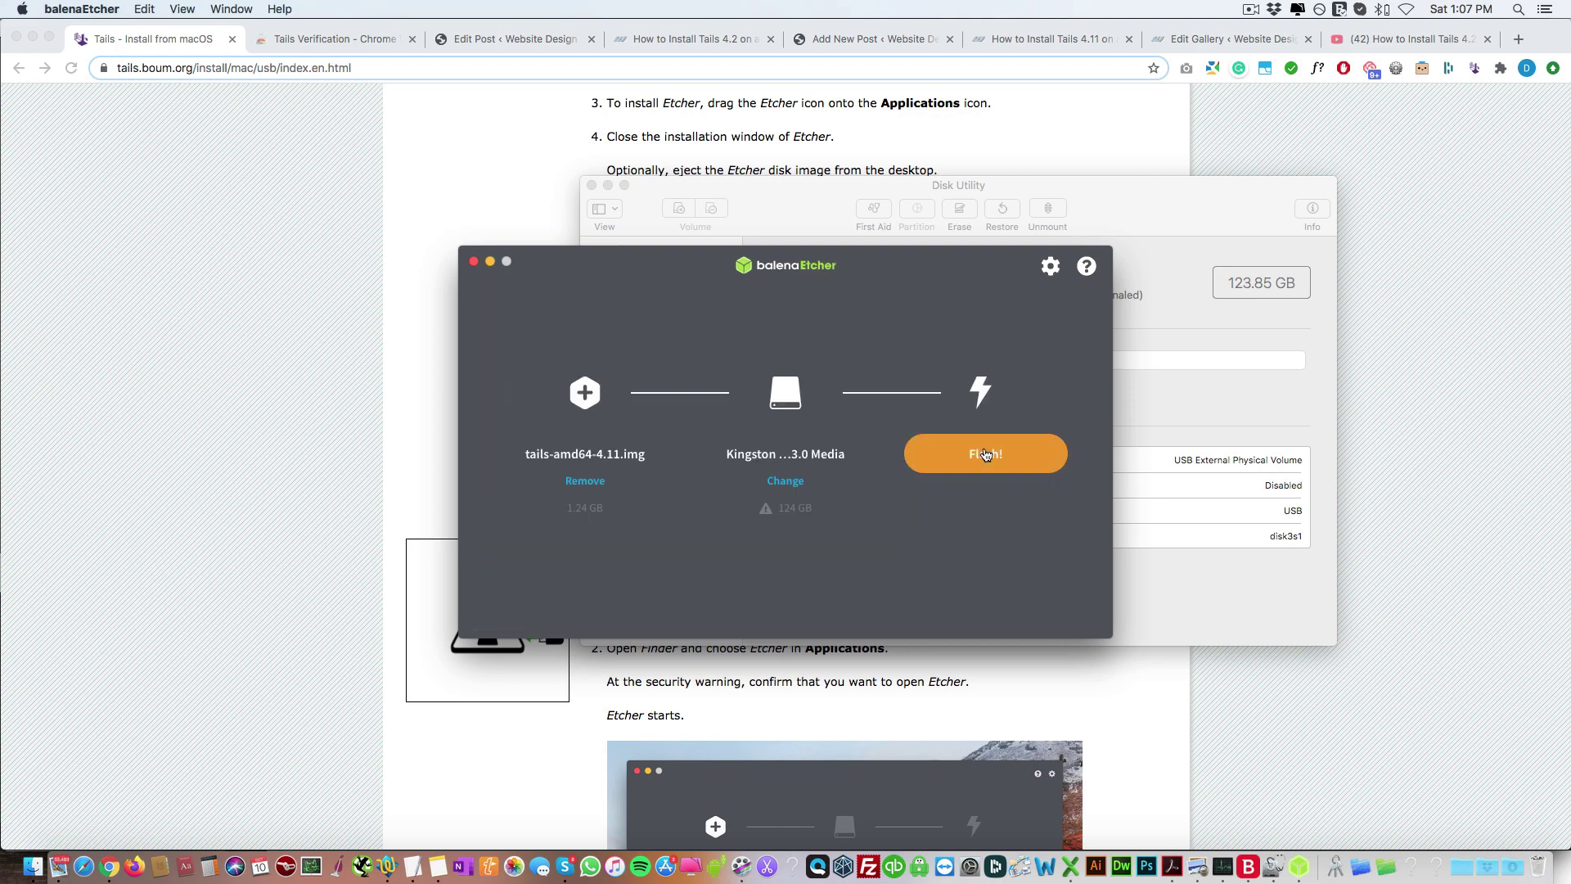
# Flash the Tails image to the Kingston drive, confirming the target and authorizing the changes with the account password
pyautogui.click(985, 455)
pyautogui.click(839, 550)
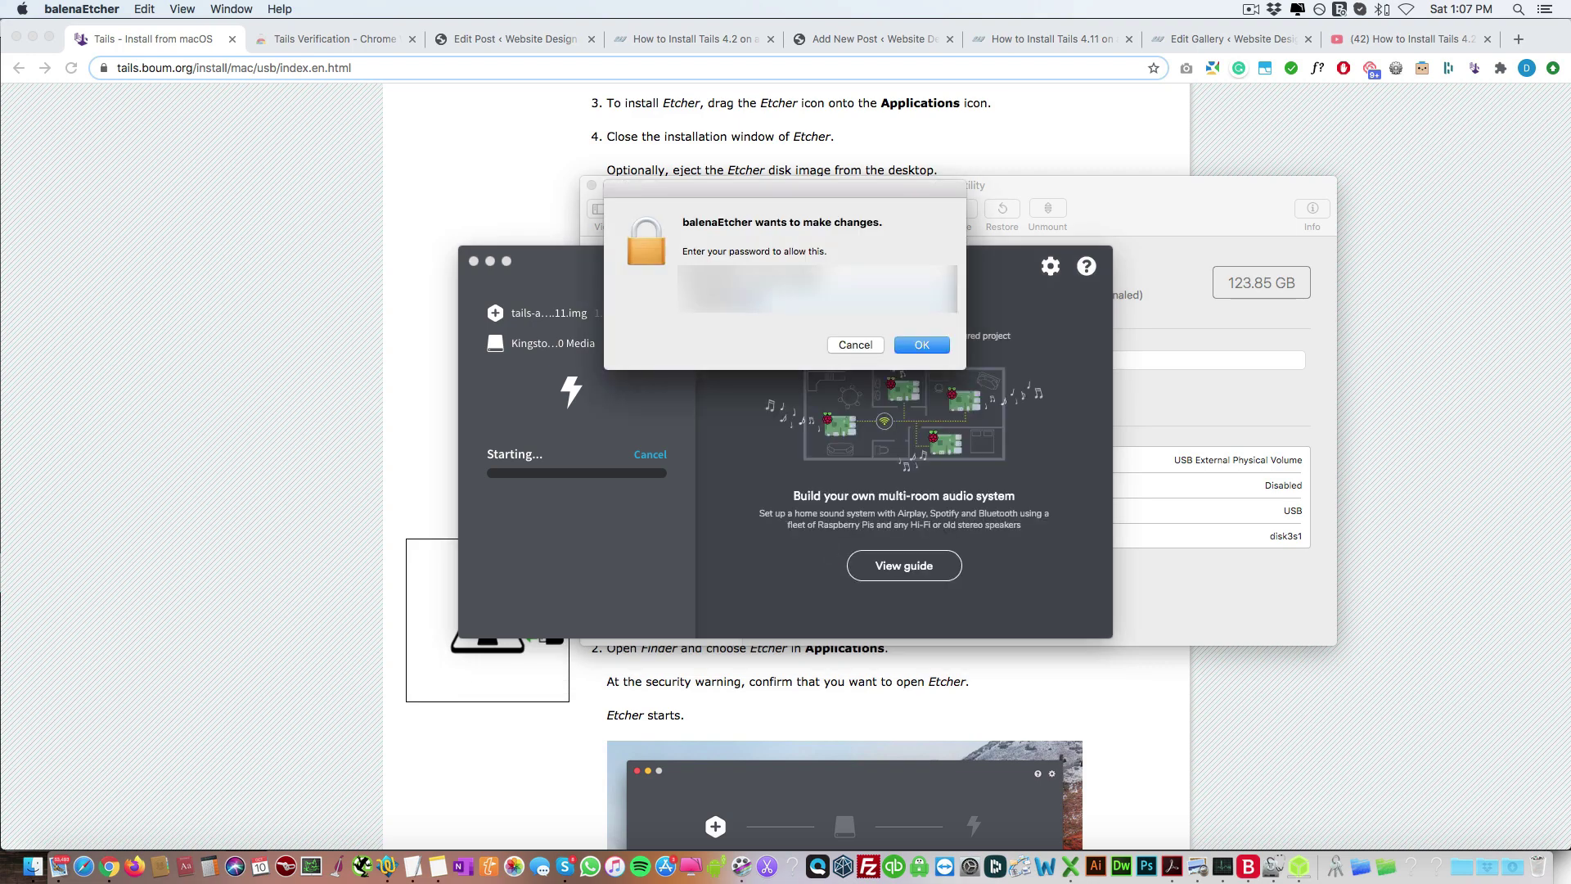
pyautogui.write('••••••••')
pyautogui.click(915, 345)
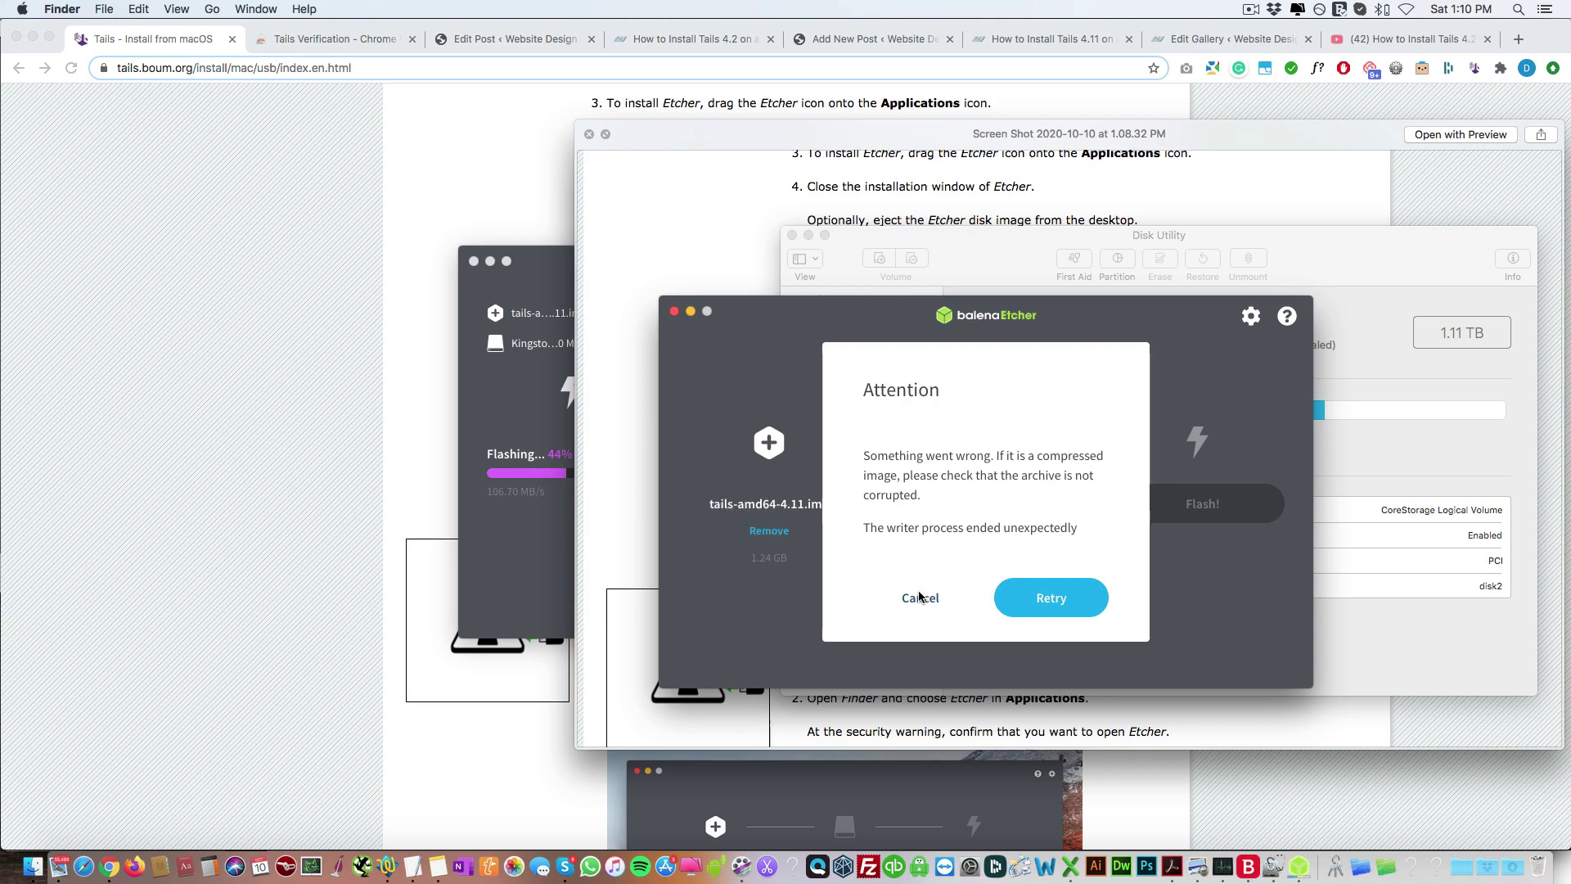
pyautogui.press('space')
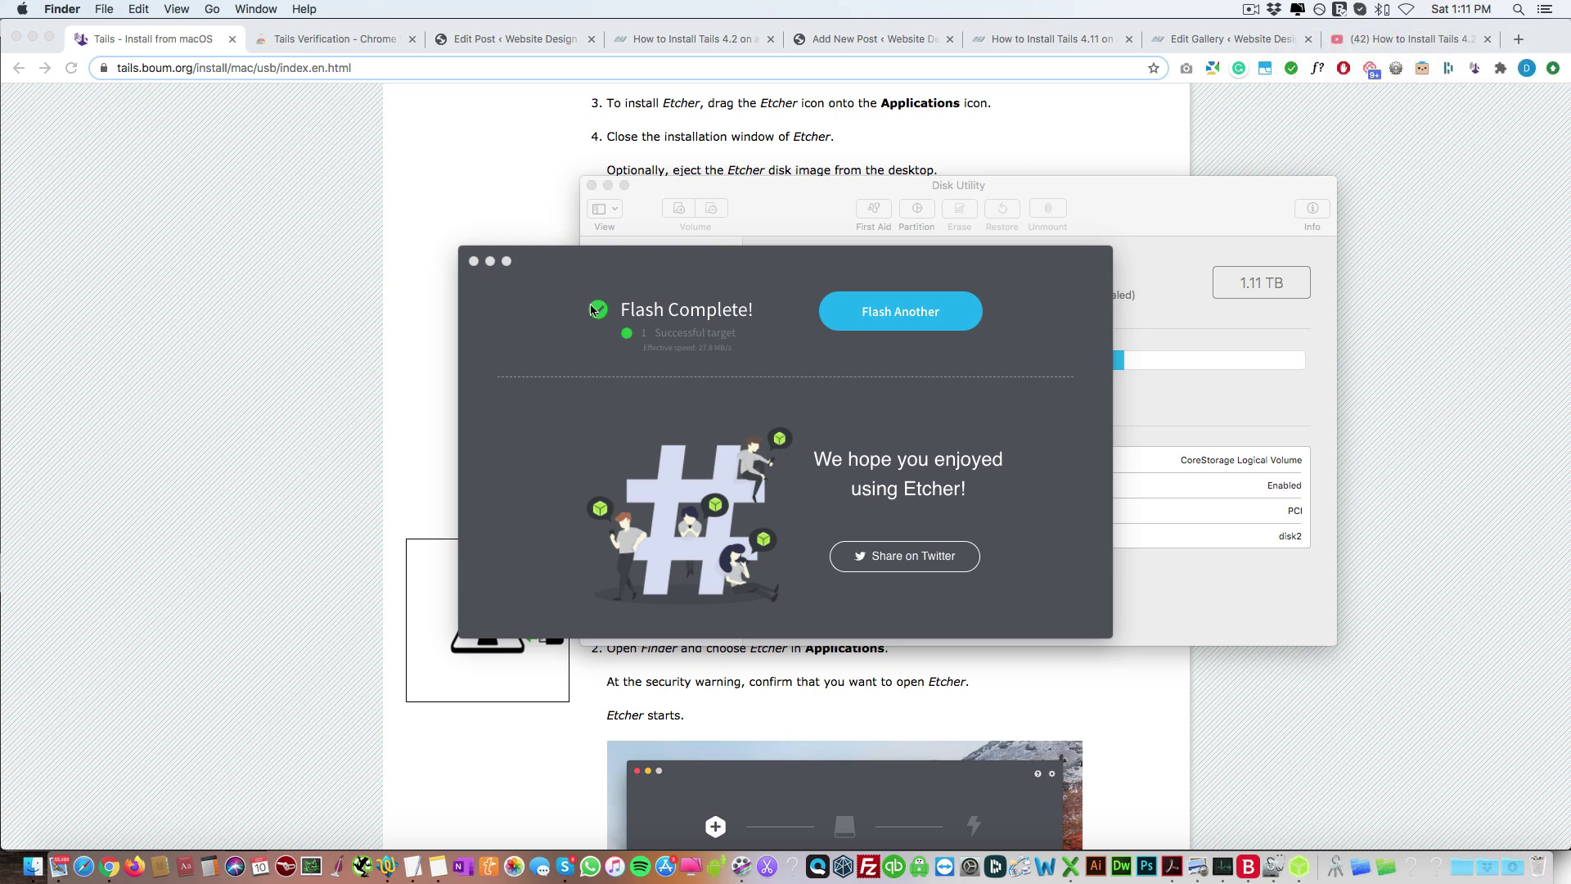
# In Chrome, read the Tails instructions on opening the guide on another device, restarting on the USB stick, and troubleshooting a missing startup disk
pyautogui.scroll(-10, 824, 336)
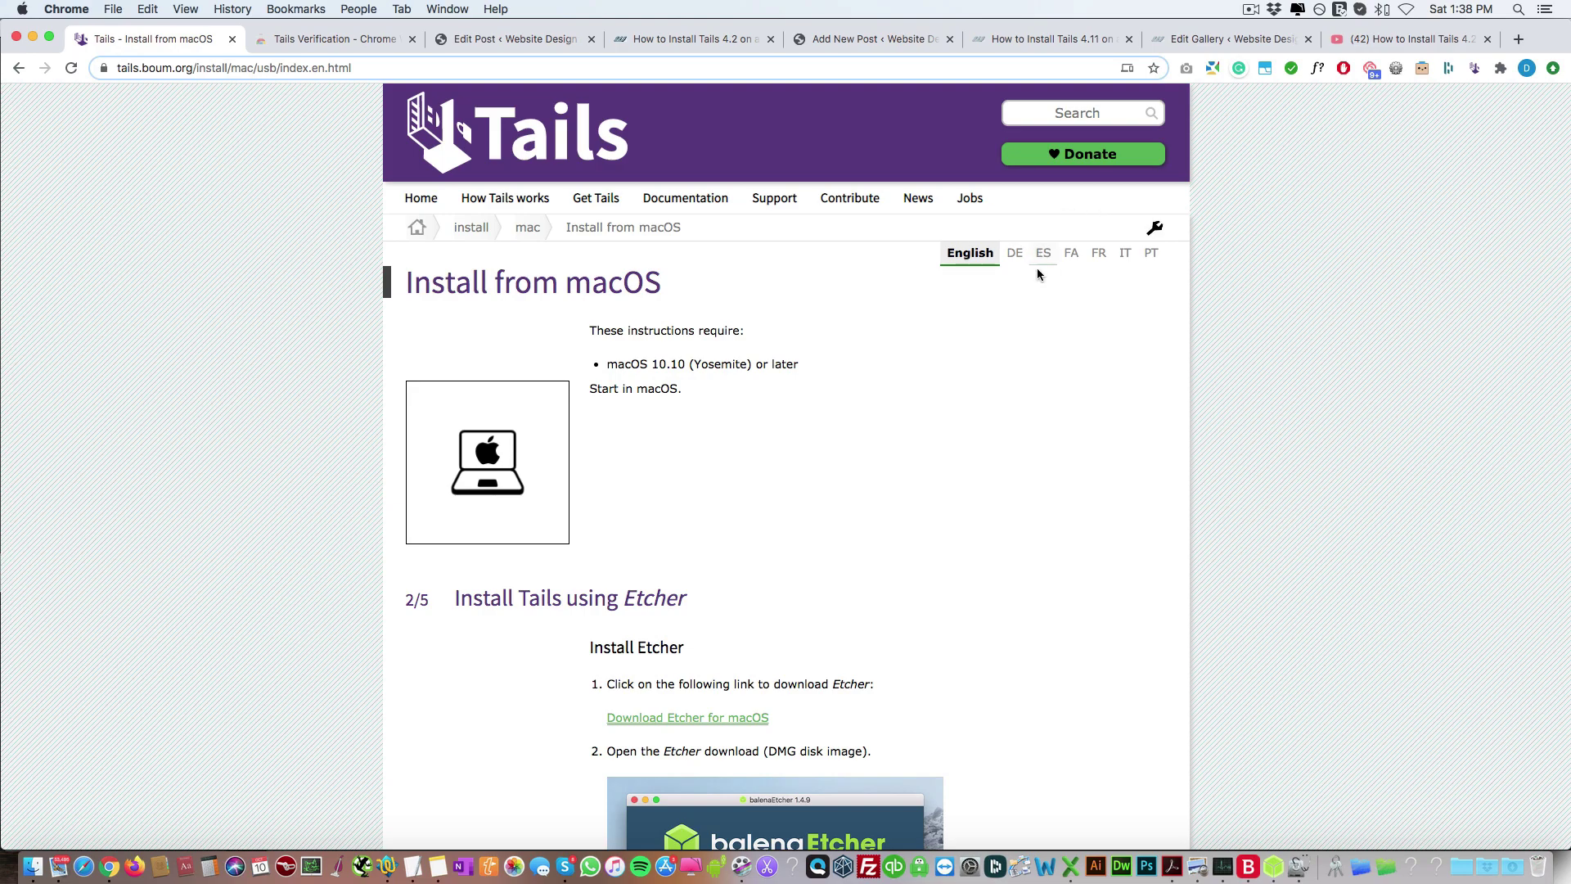
pyautogui.scroll(-5, 726, 391)
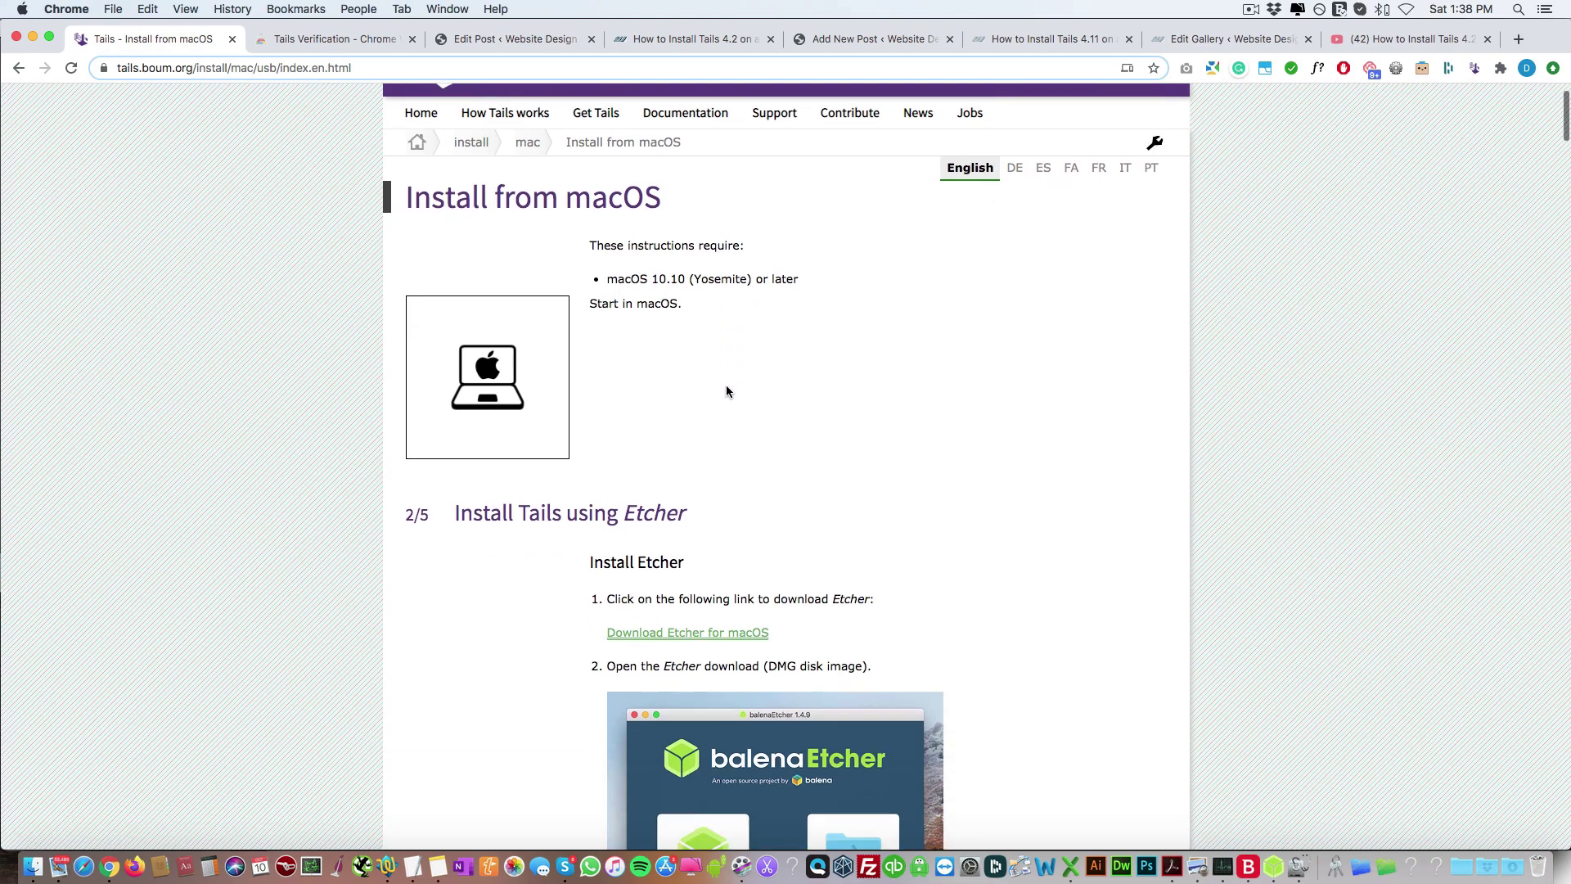
pyautogui.scroll(5, 522, 322)
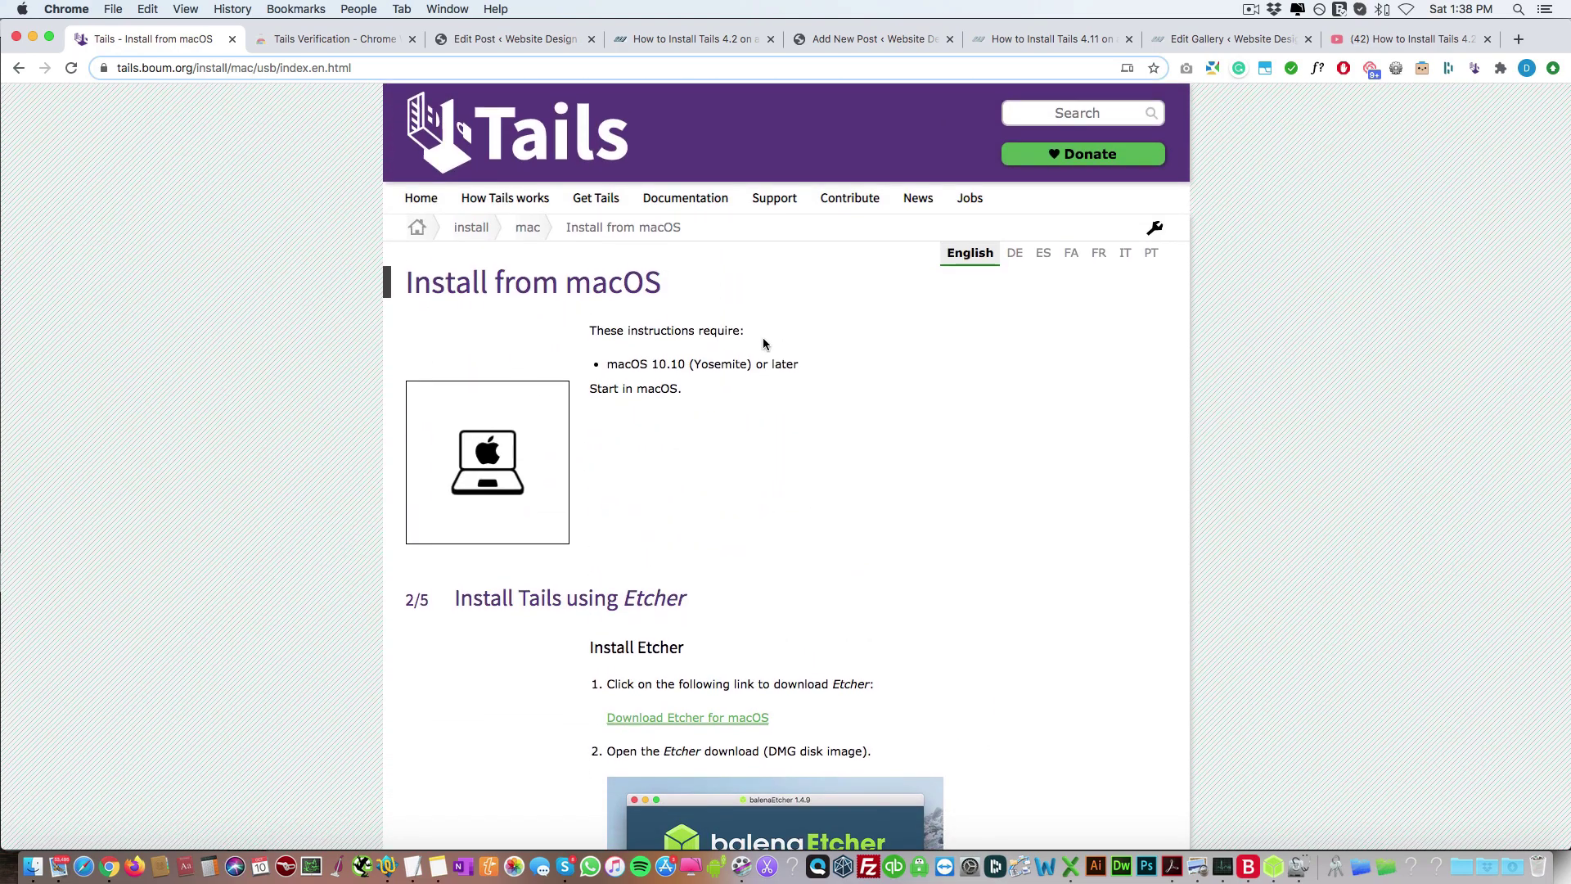
pyautogui.scroll(-20, 763, 336)
pyautogui.scroll(-15, 763, 331)
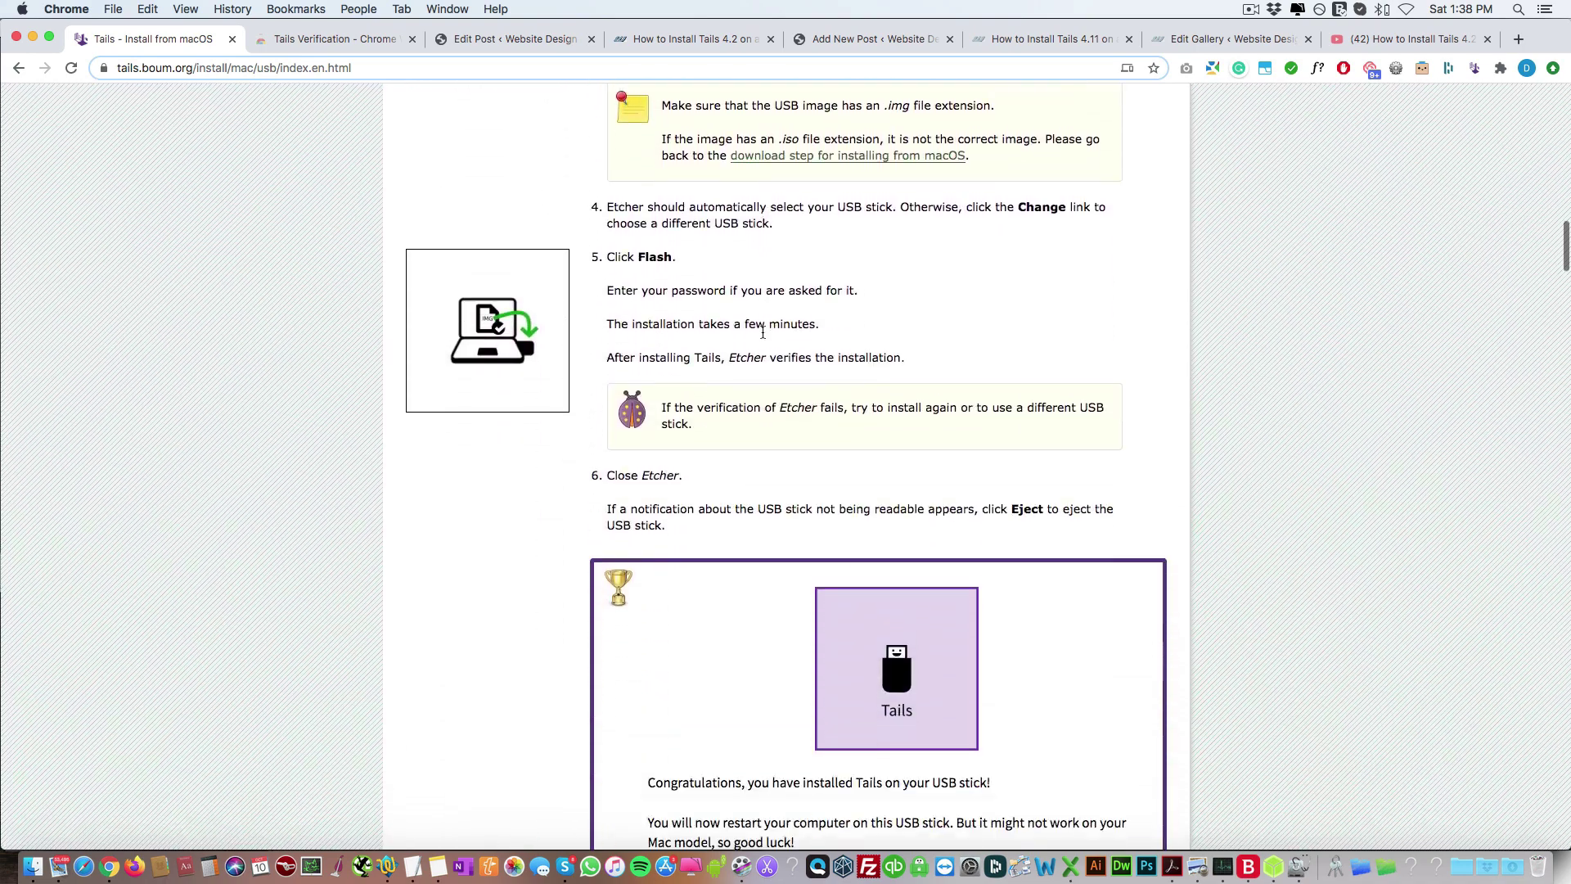
pyautogui.scroll(-10, 760, 335)
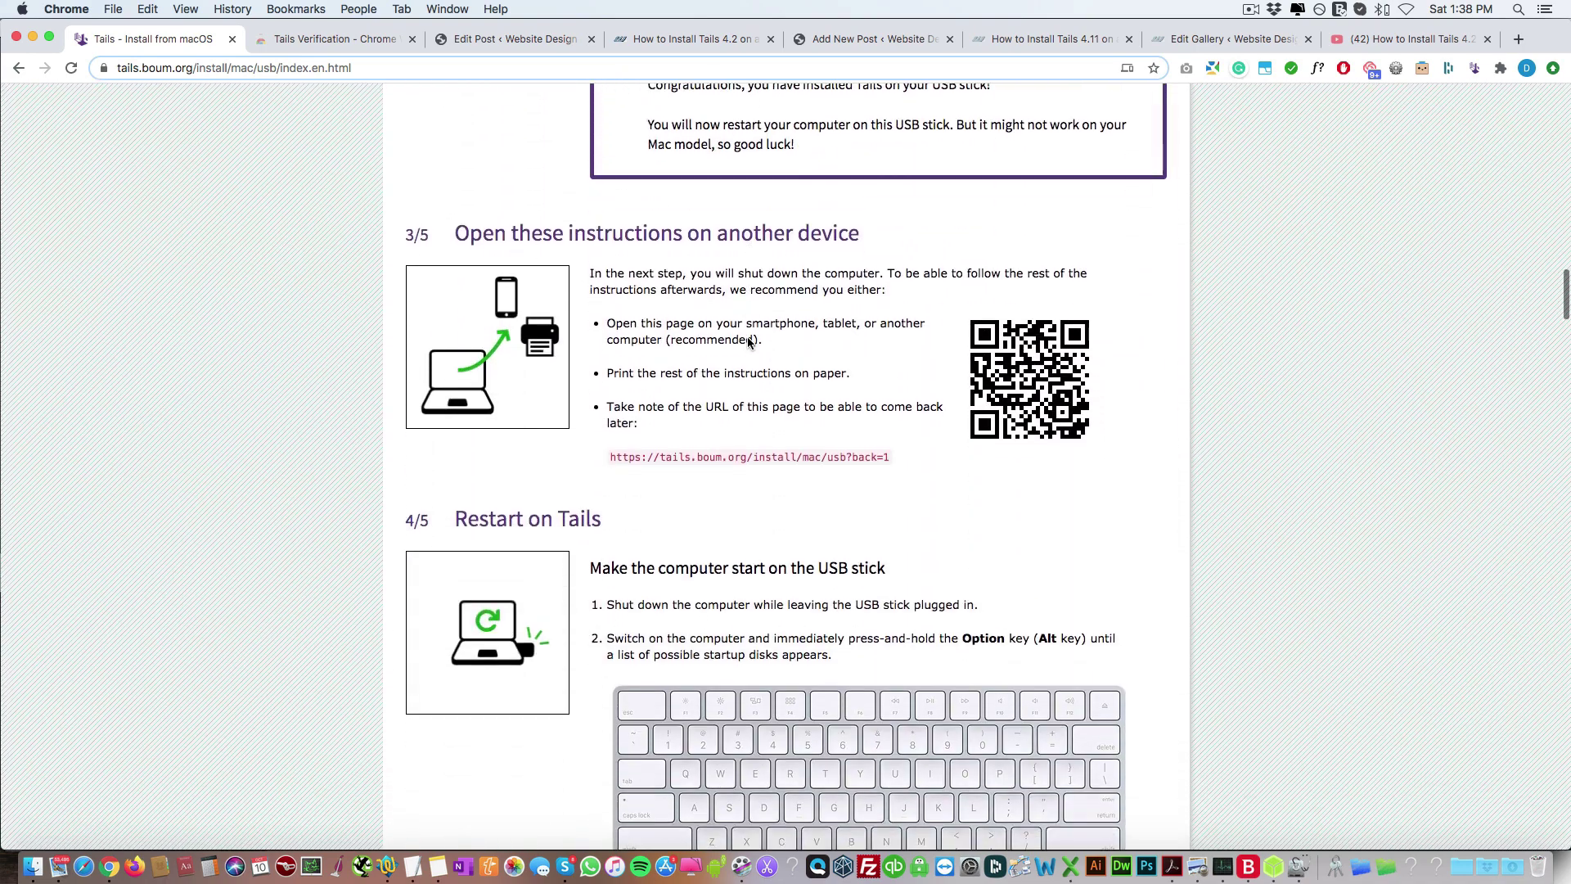
pyautogui.scroll(2, 742, 204)
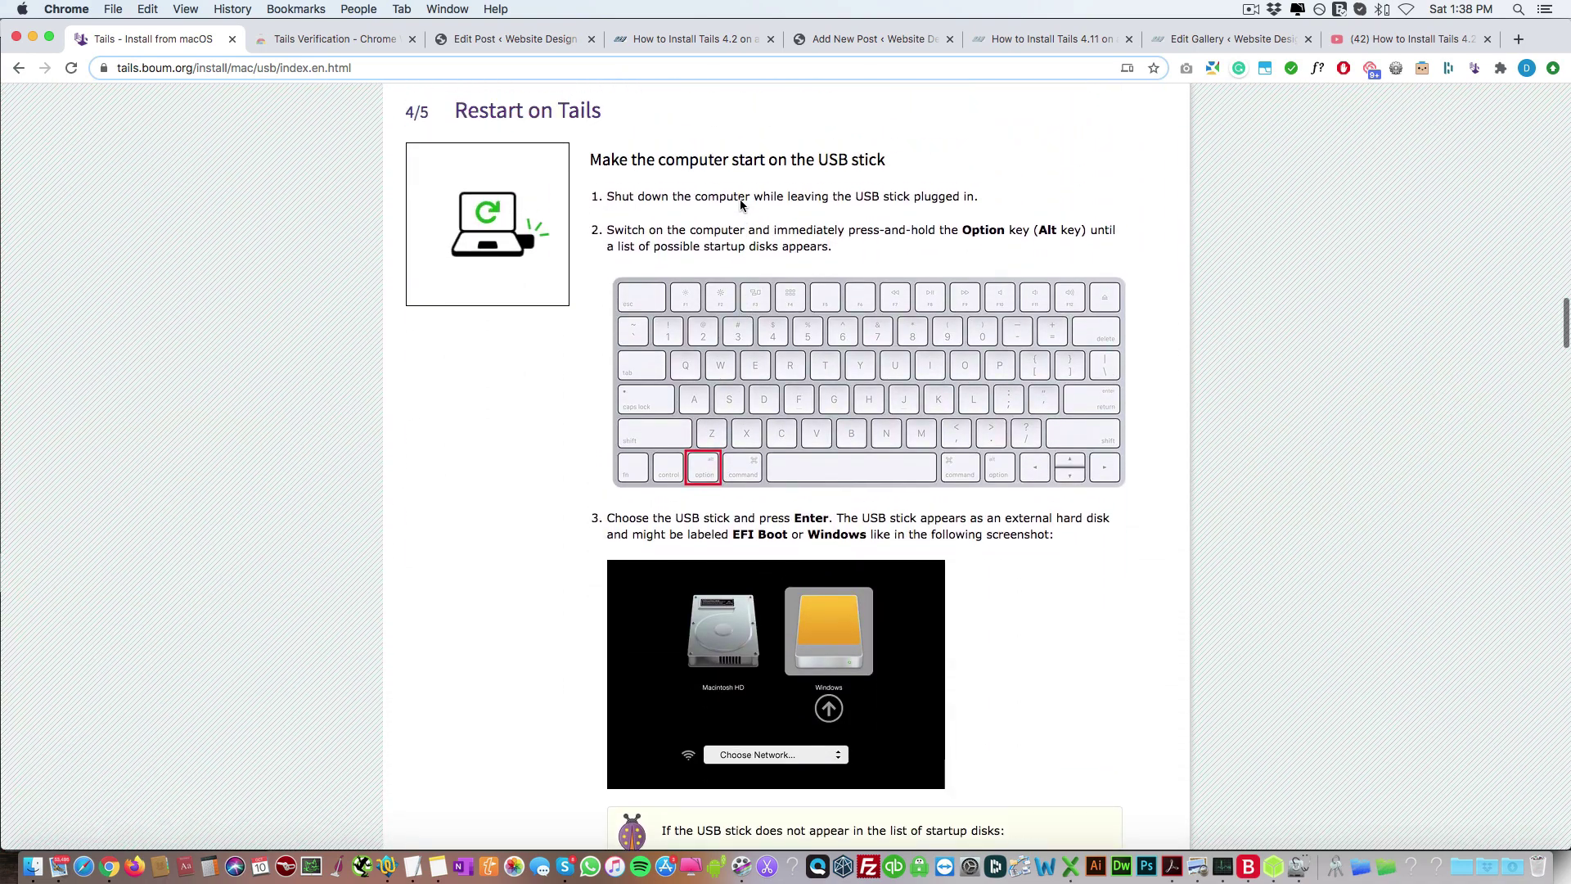
pyautogui.scroll(-1, 659, 214)
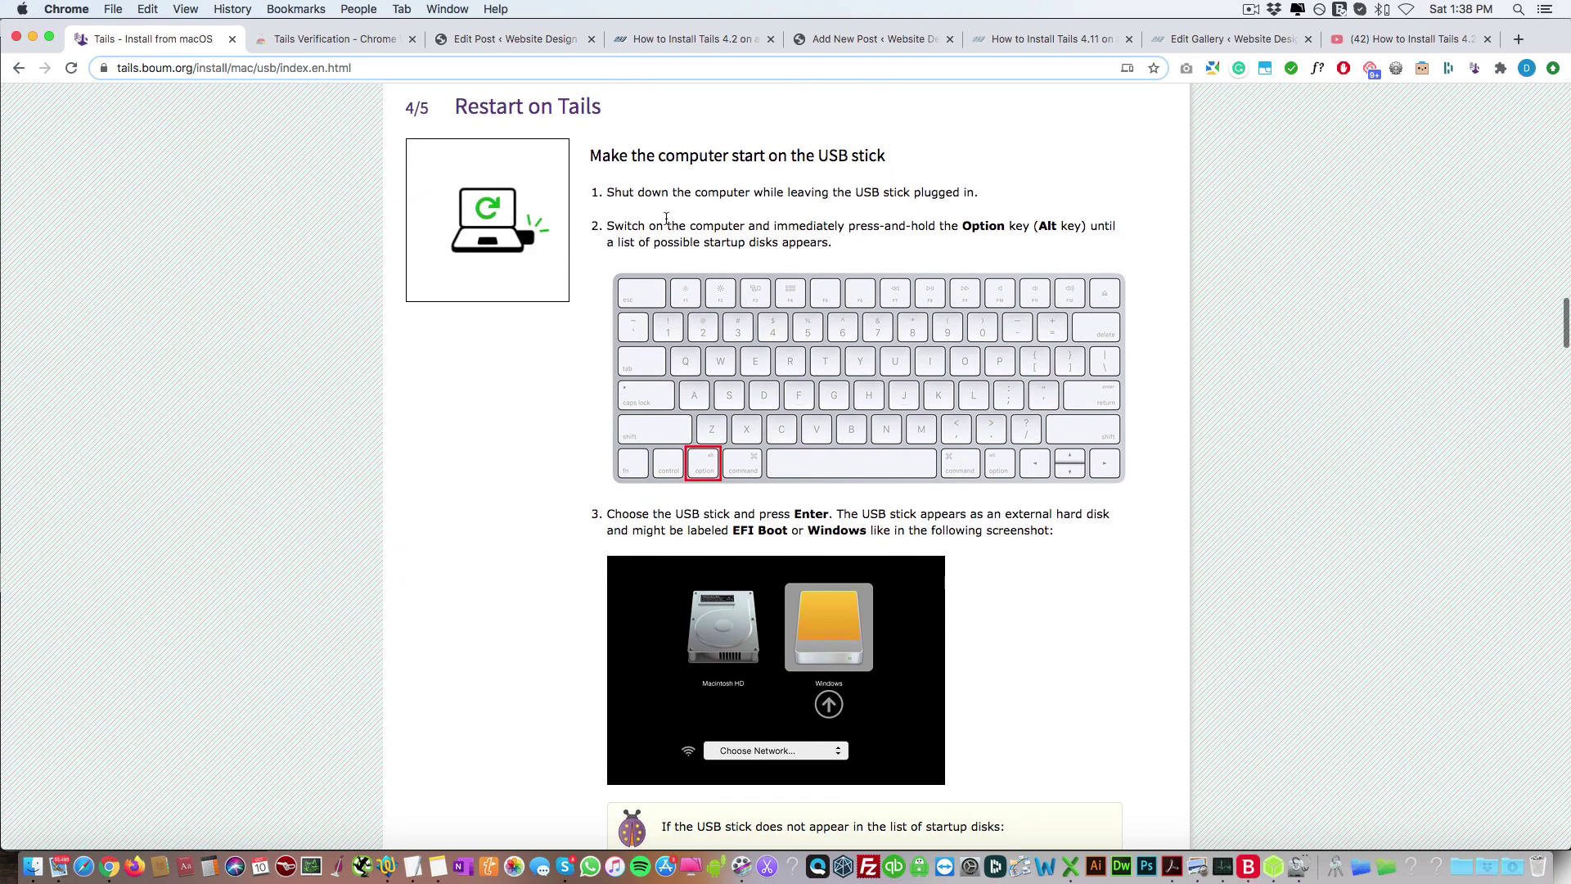
pyautogui.scroll(-5, 704, 343)
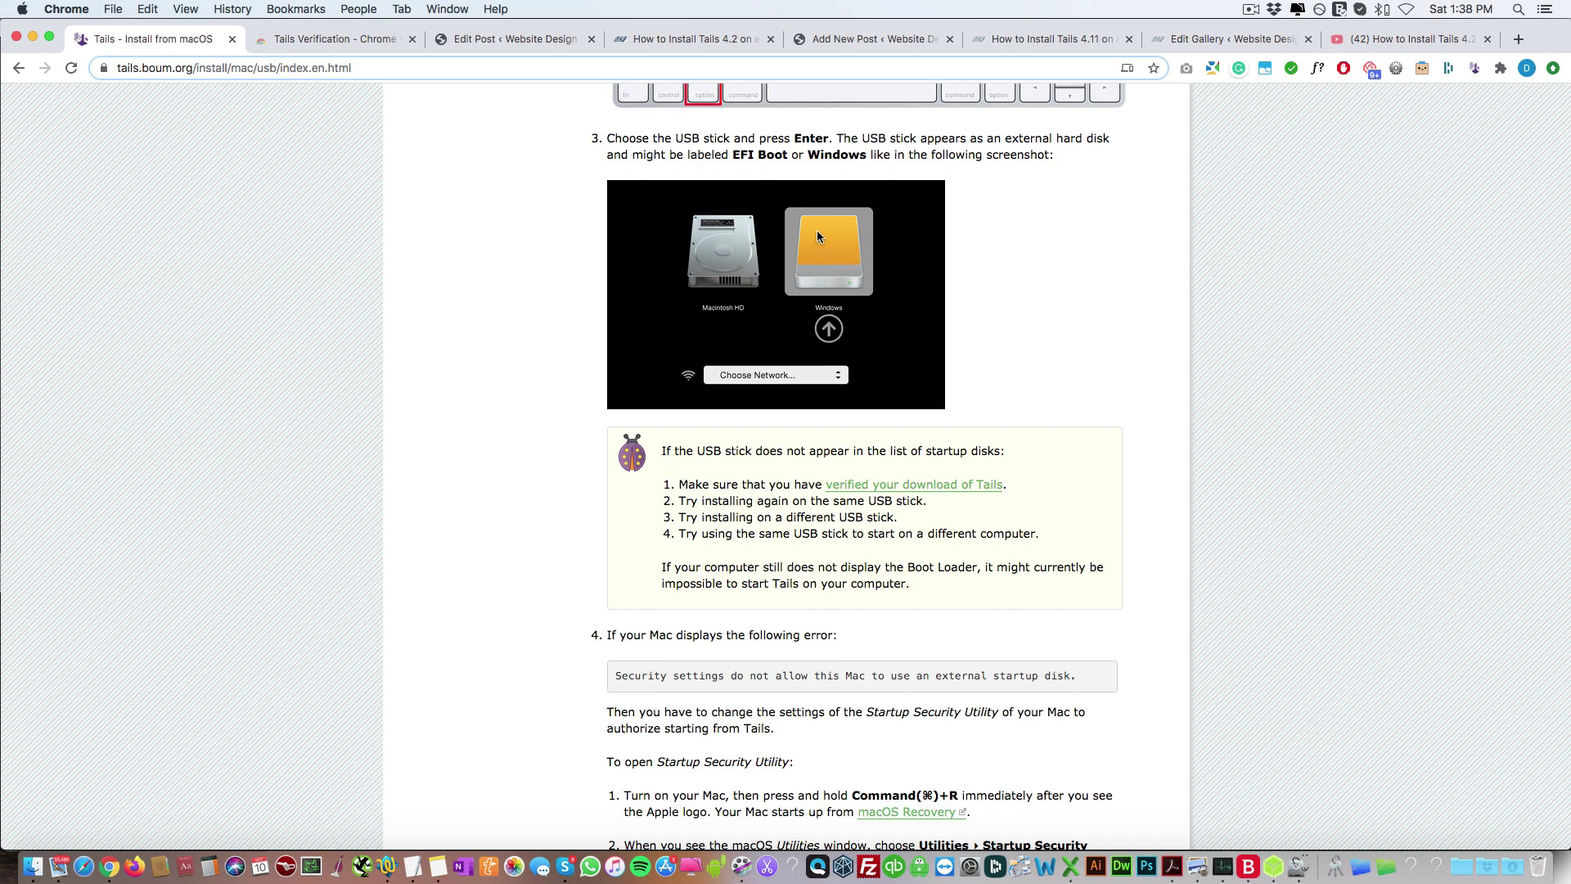
pyautogui.scroll(1, 831, 228)
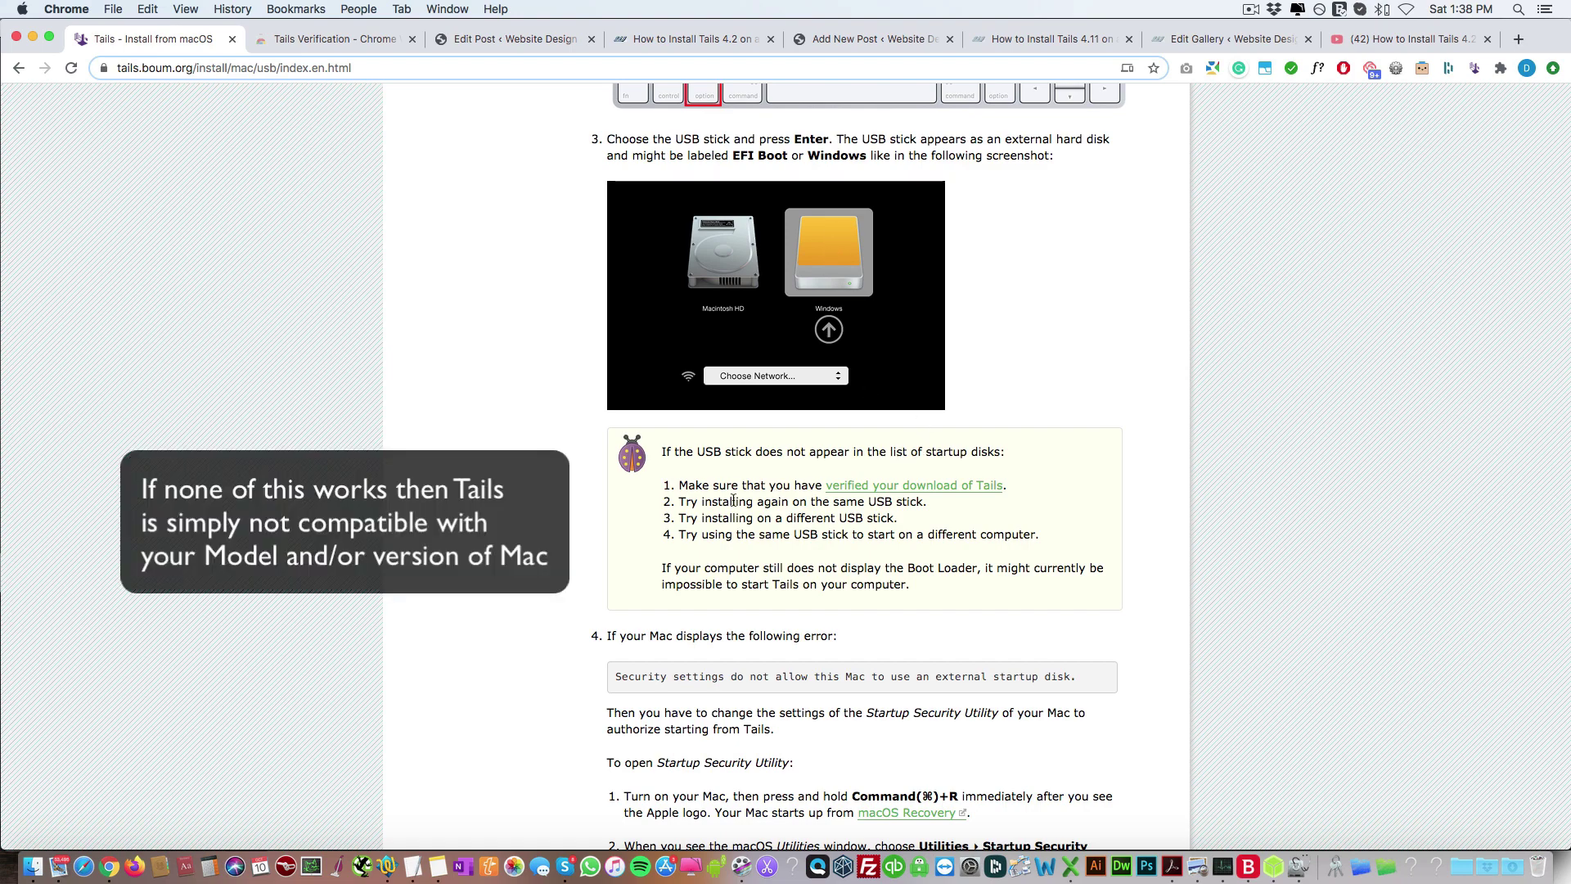
pyautogui.scroll(-4, 716, 542)
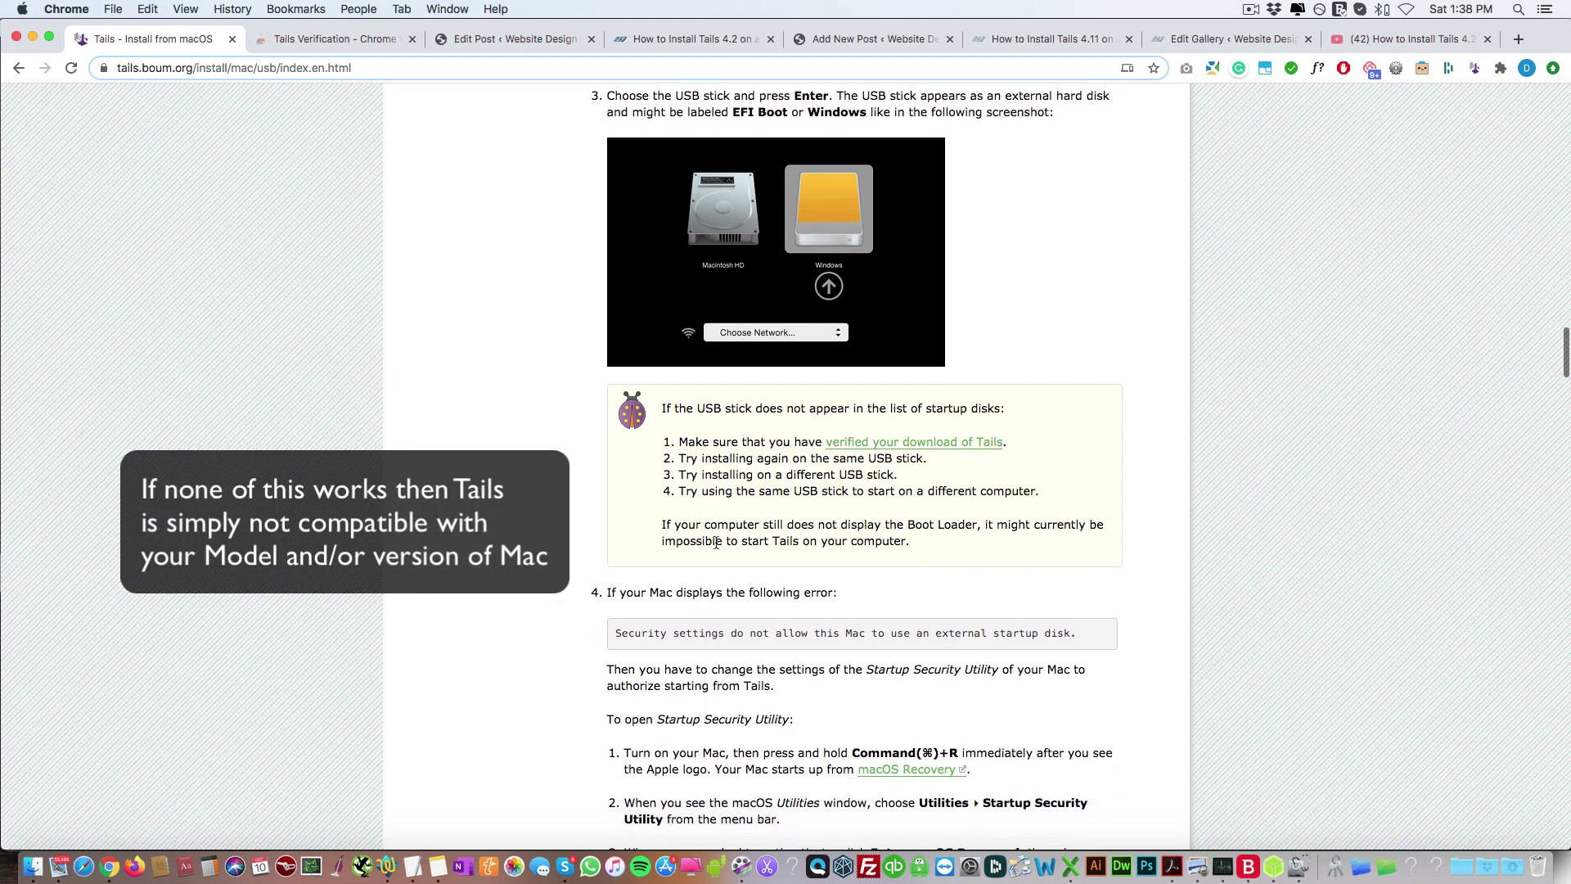
pyautogui.scroll(-2, 716, 541)
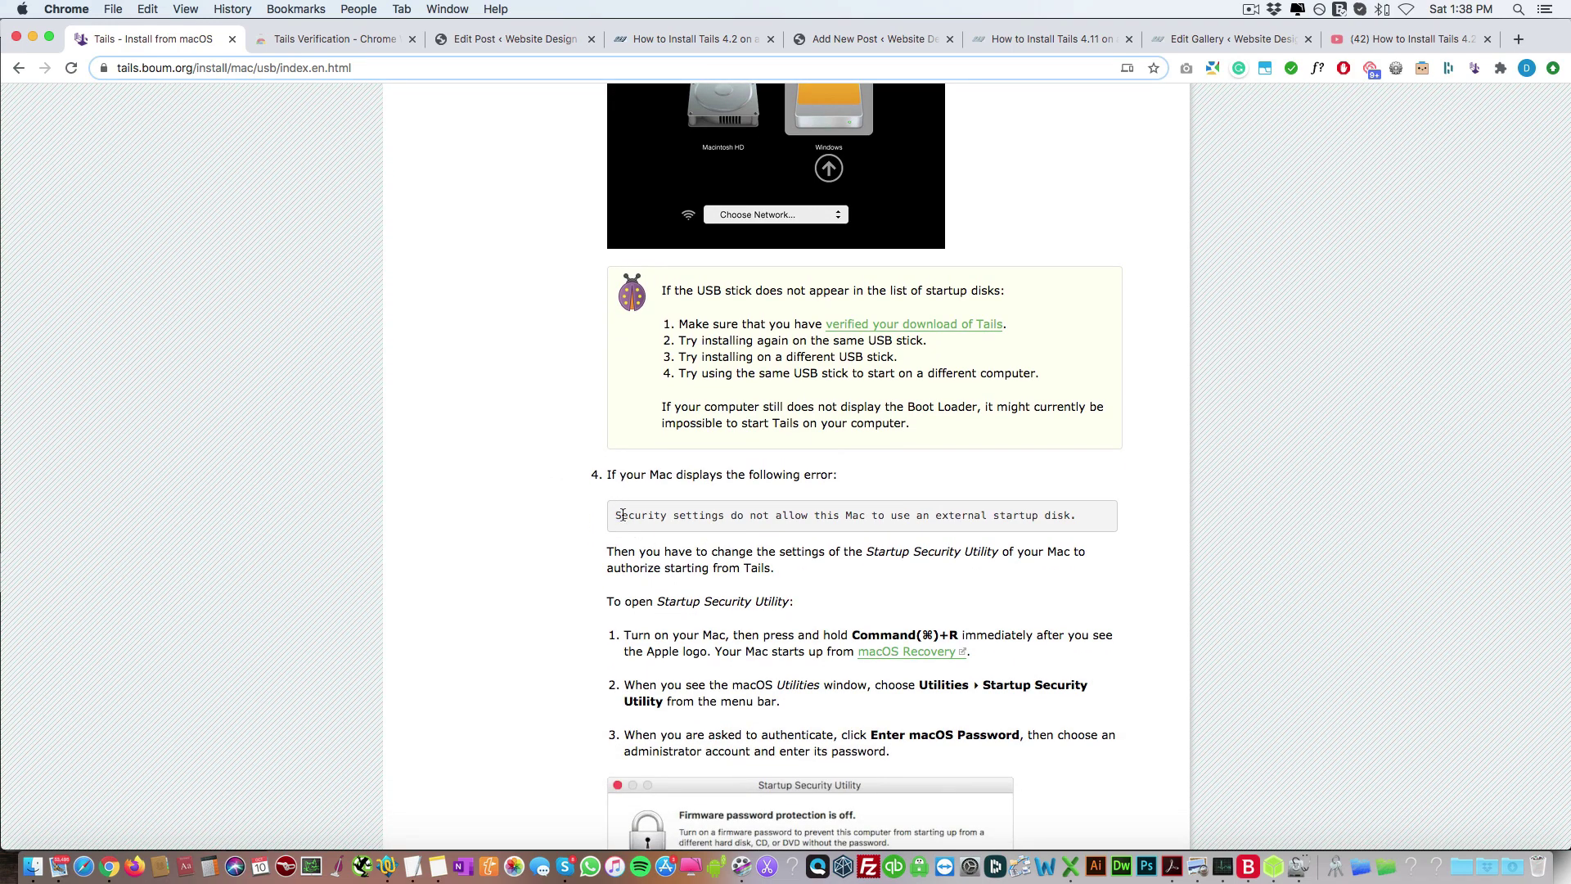
# Highlight the external startup disk security error, review the Startup Security Utility instructions, and highlight "set a firmware password"
pyautogui.moveTo(618, 514); pyautogui.dragTo(1083, 514)
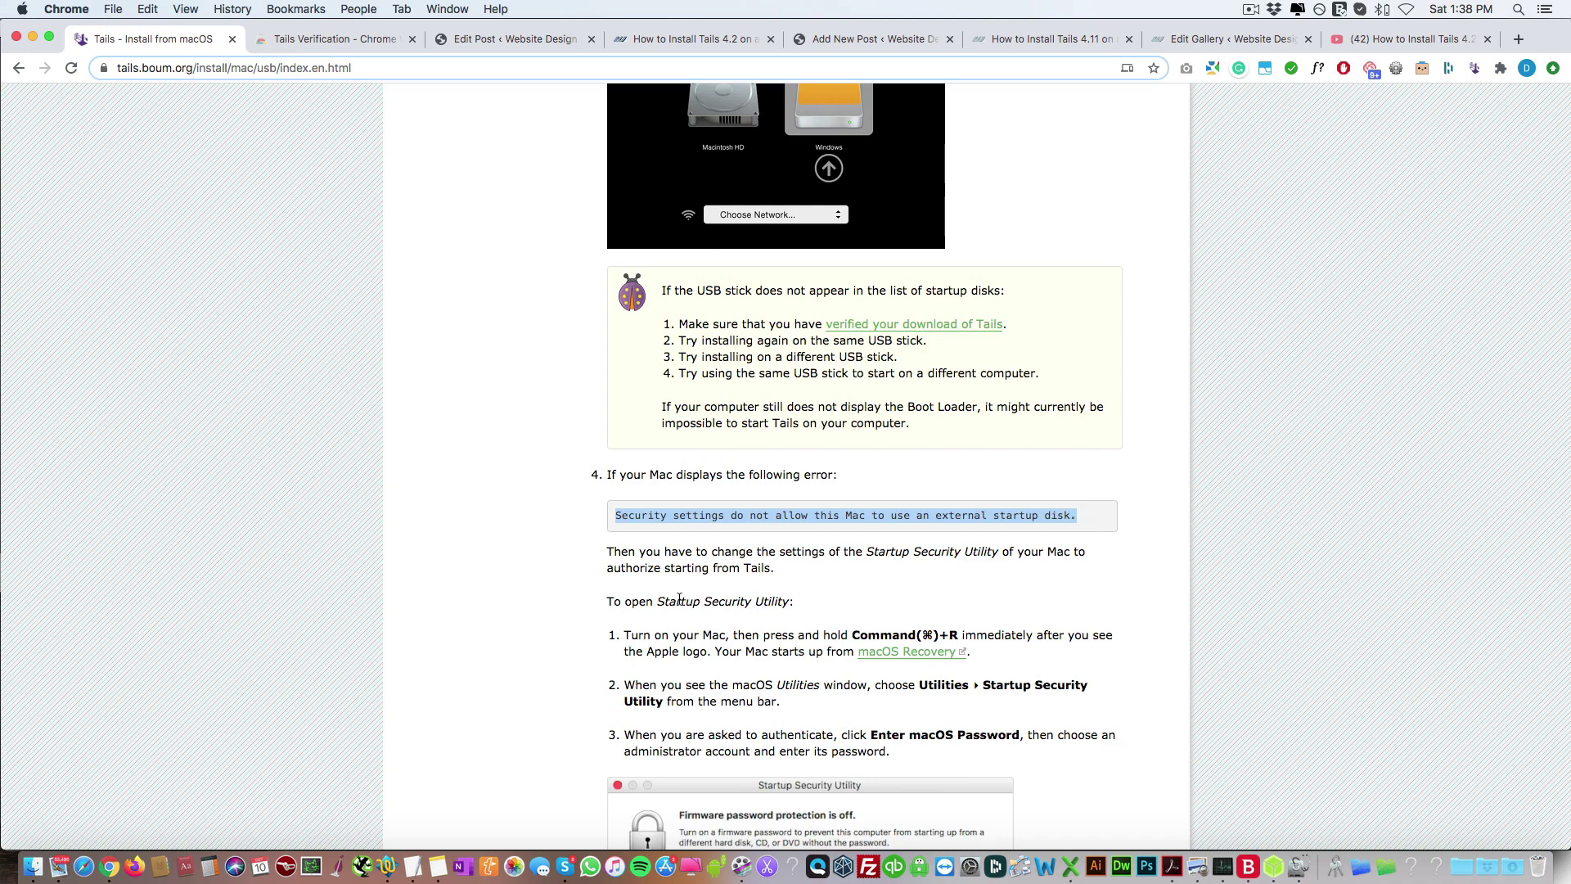
pyautogui.scroll(-5, 668, 600)
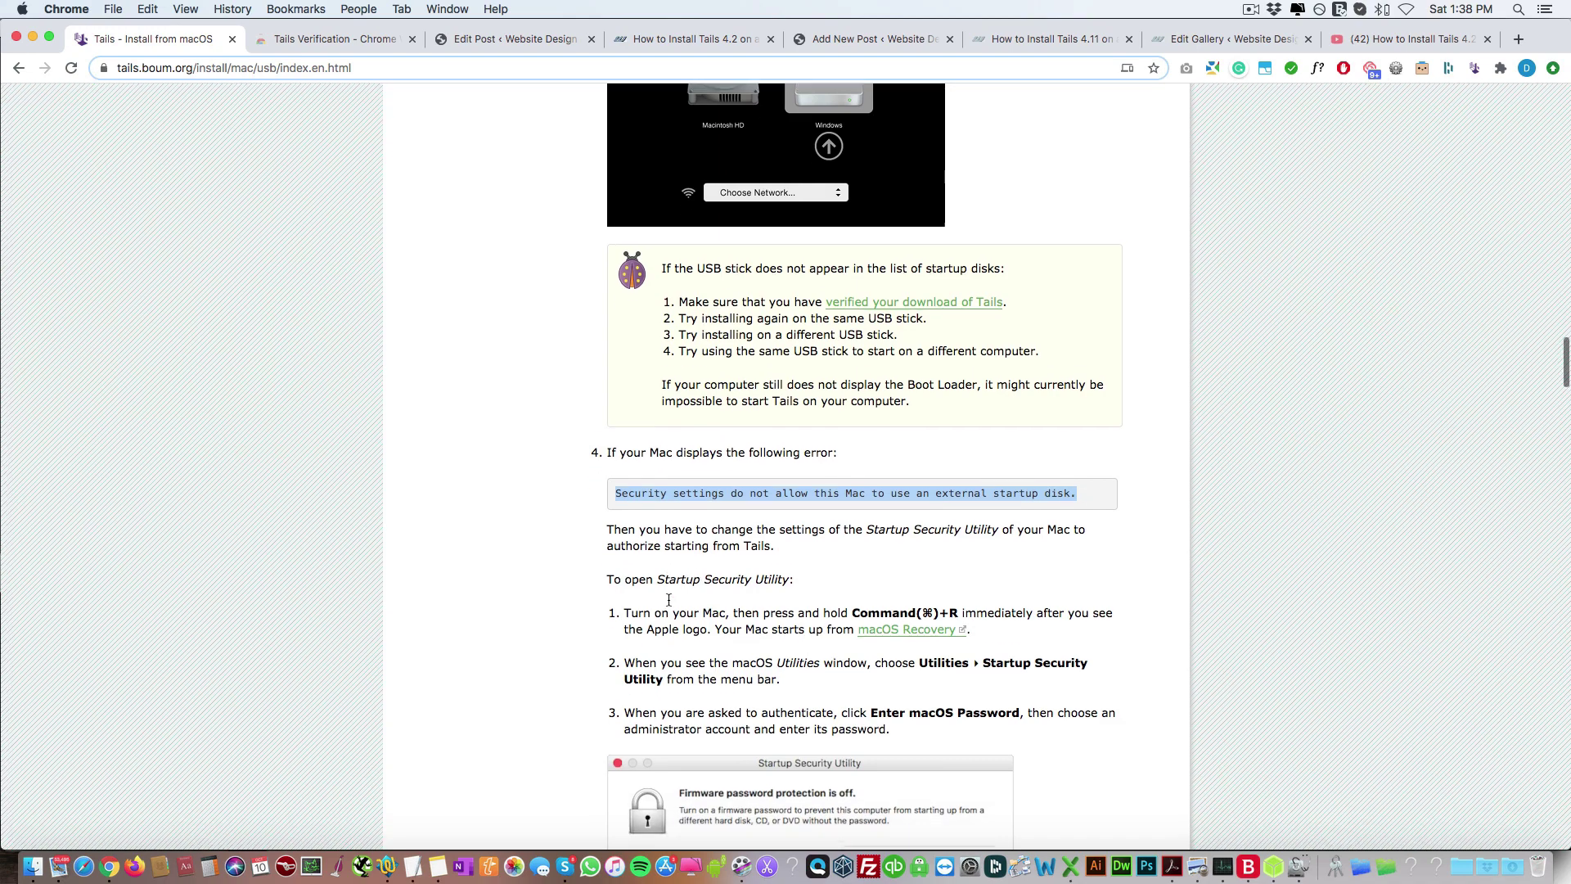
pyautogui.scroll(-1, 667, 604)
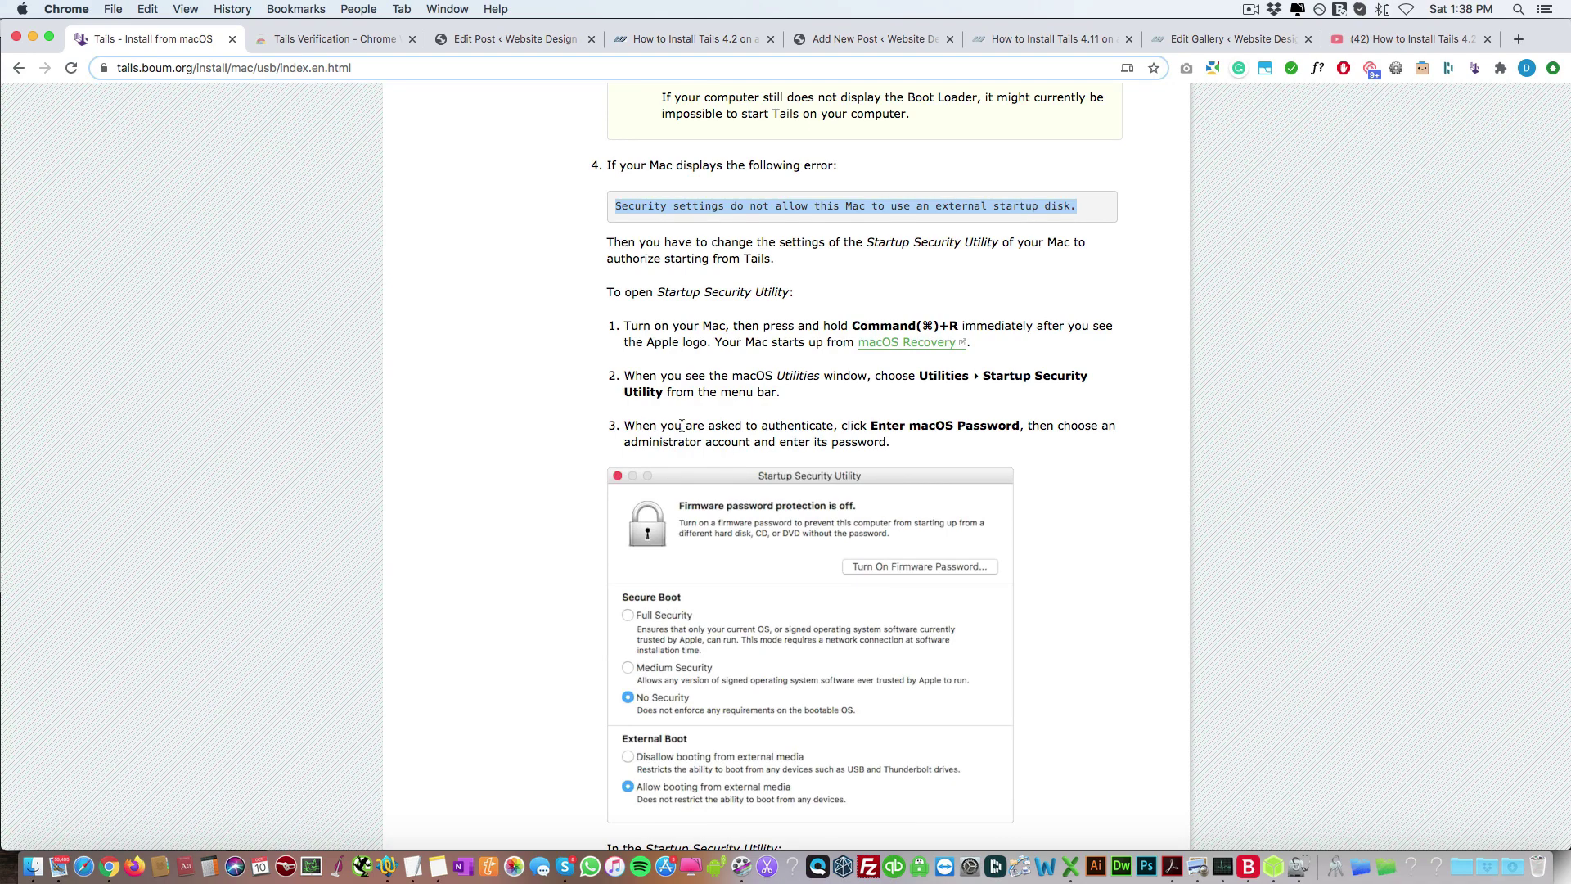
pyautogui.scroll(-3, 682, 425)
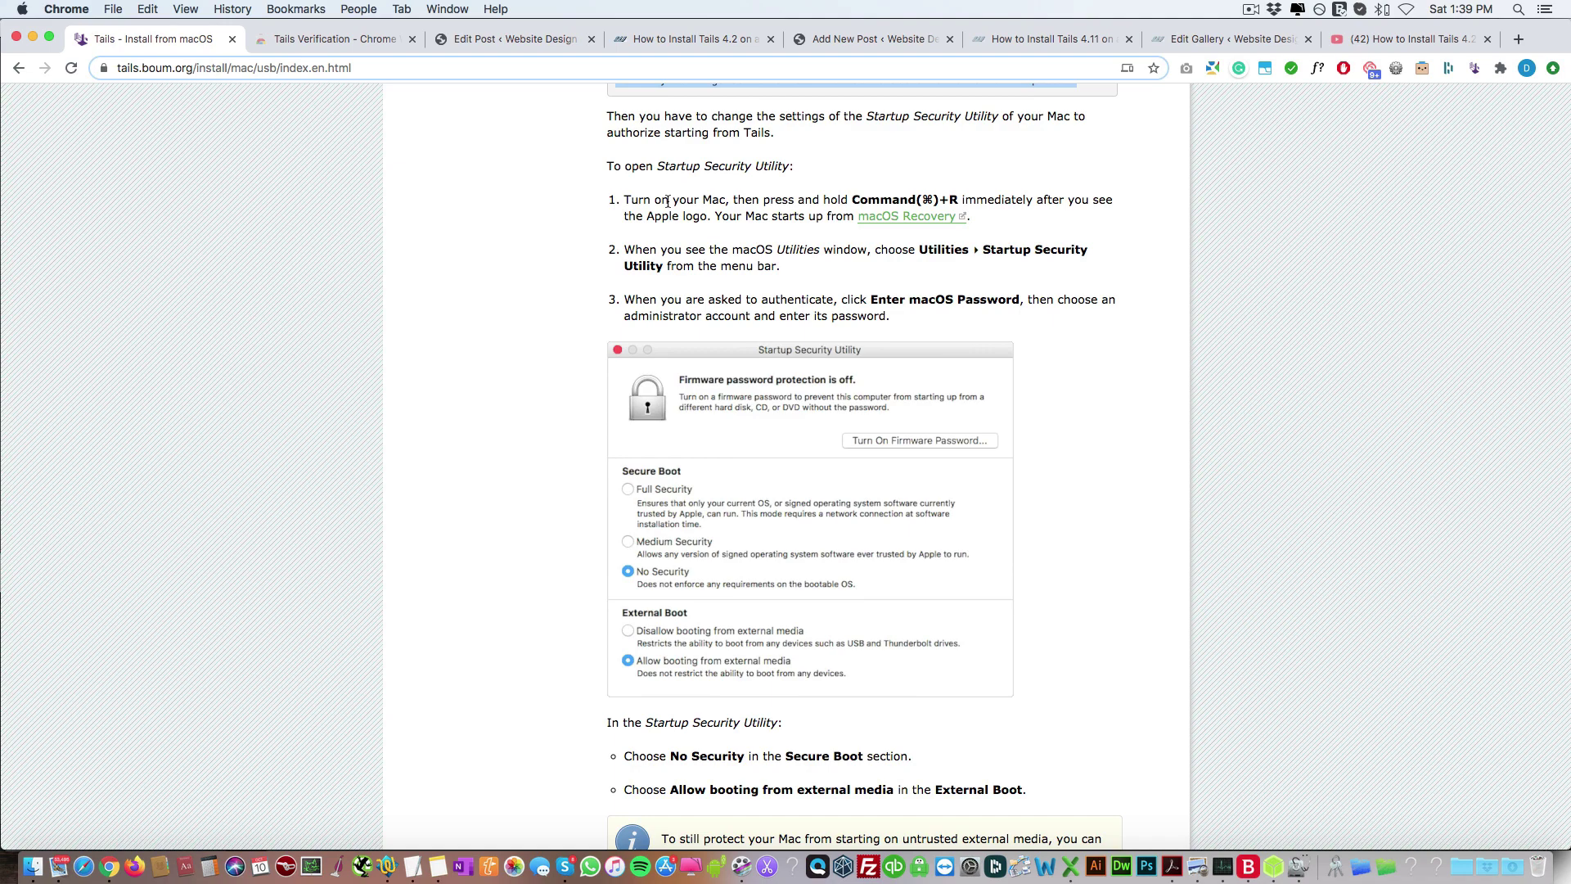
pyautogui.scroll(-3, 668, 201)
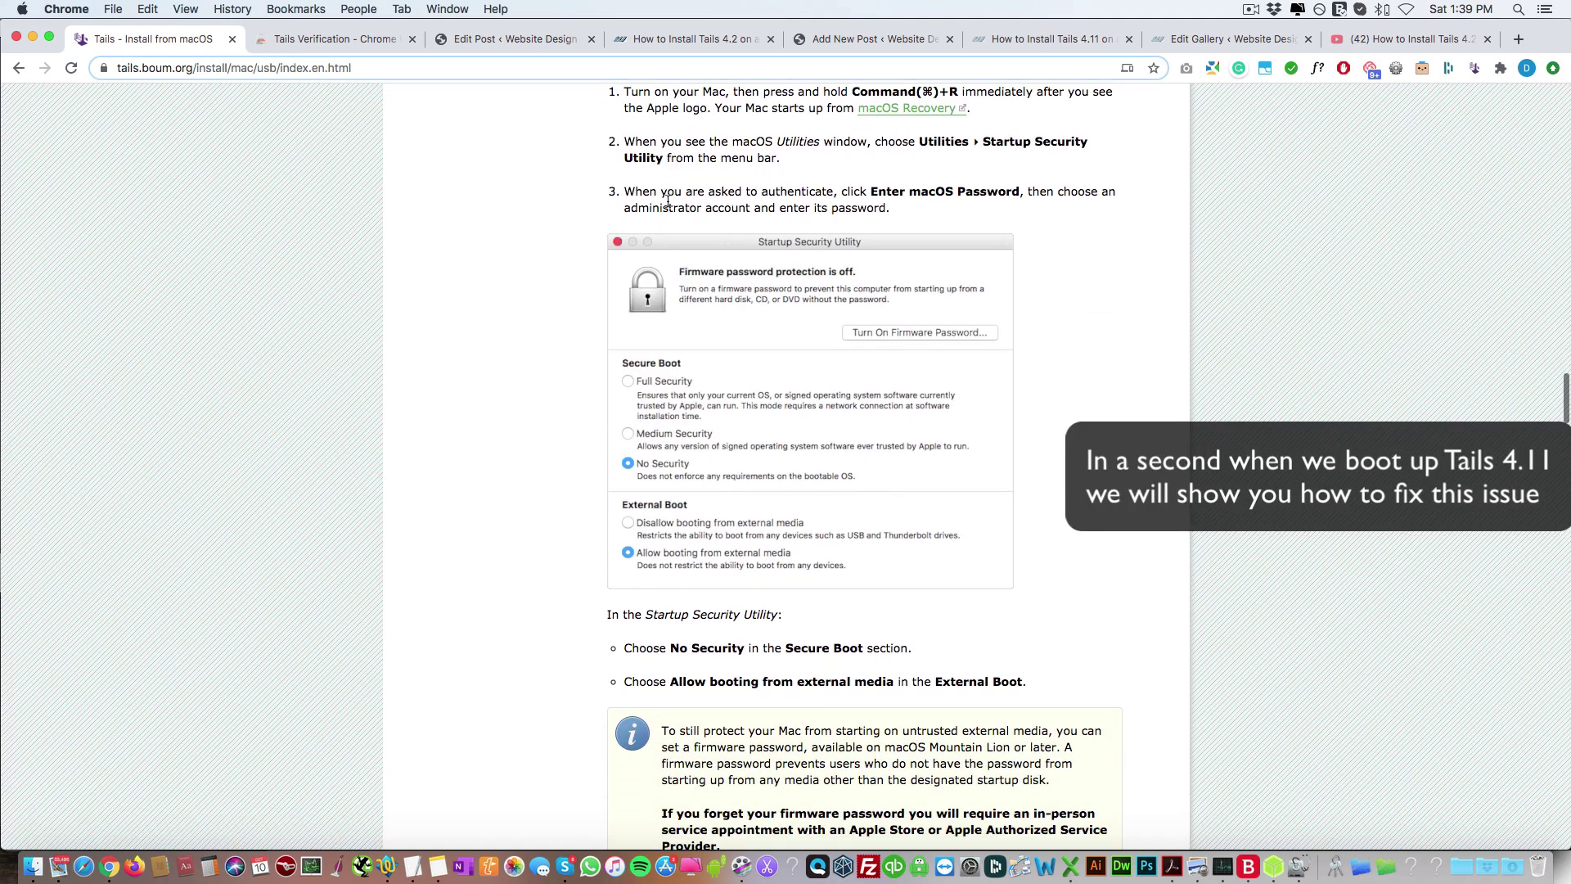
pyautogui.scroll(-2, 667, 201)
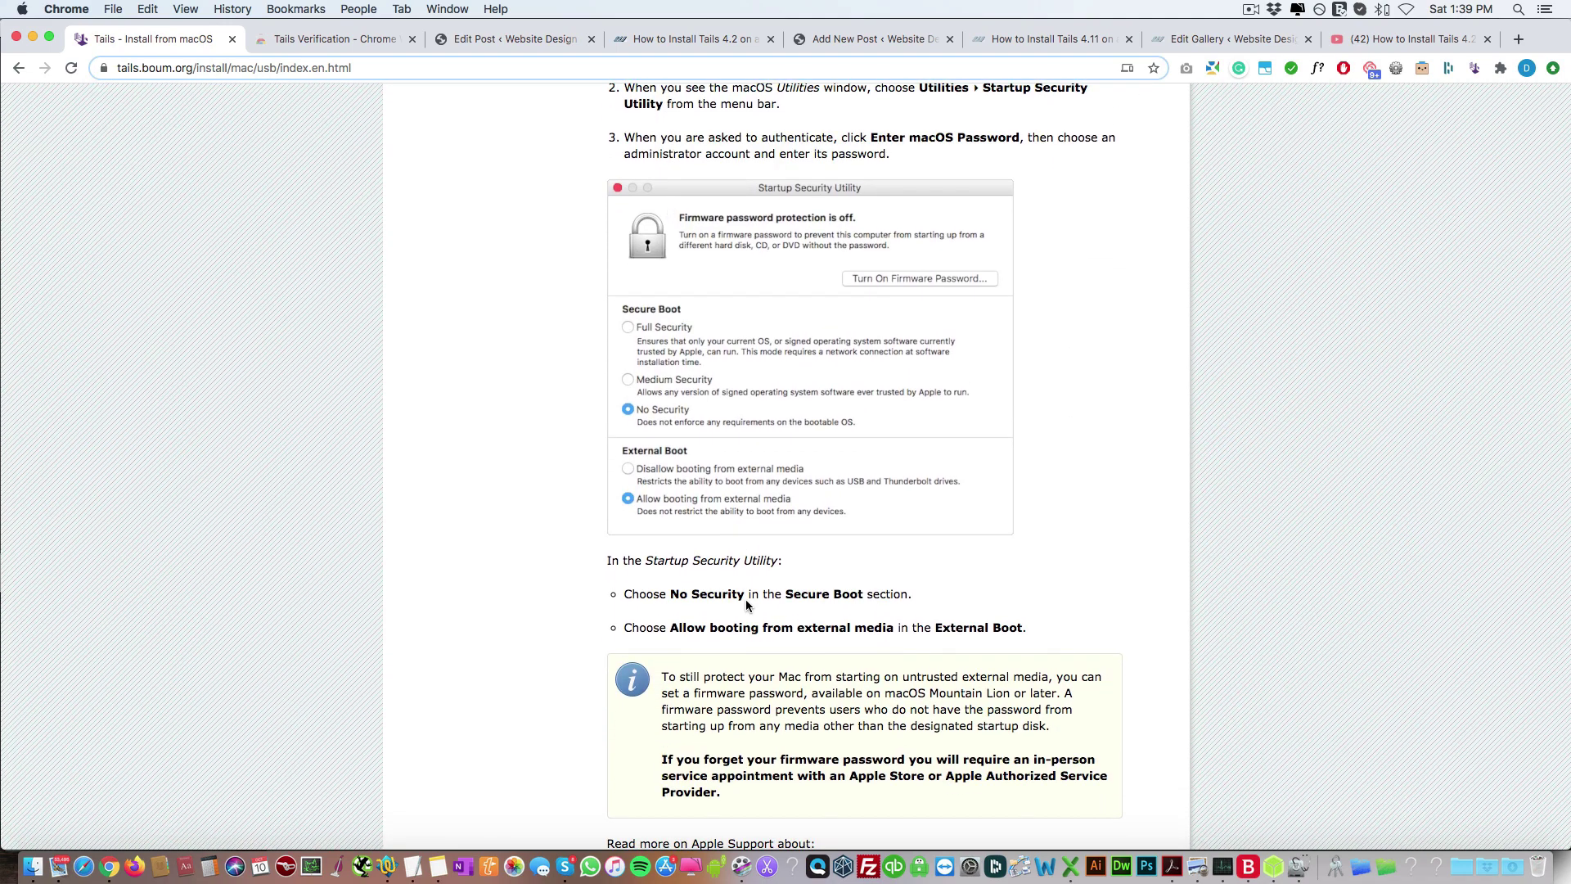
pyautogui.scroll(-3, 746, 605)
pyautogui.moveTo(661, 558); pyautogui.dragTo(804, 560)
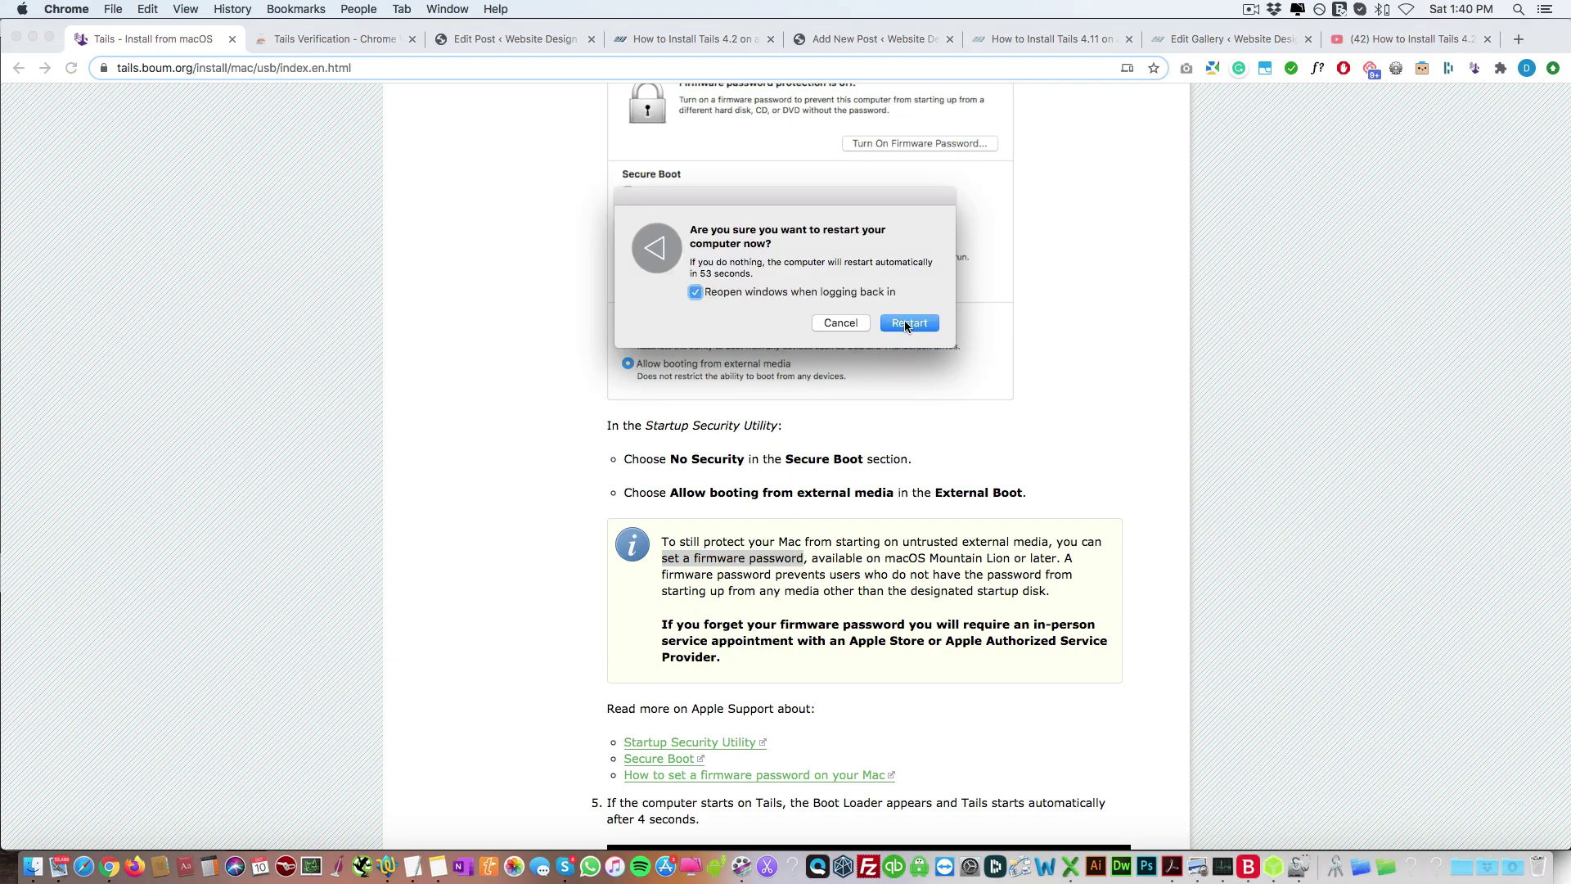
# Restart the Mac with windows set to reopen when logging back in
pyautogui.click(928, 326)
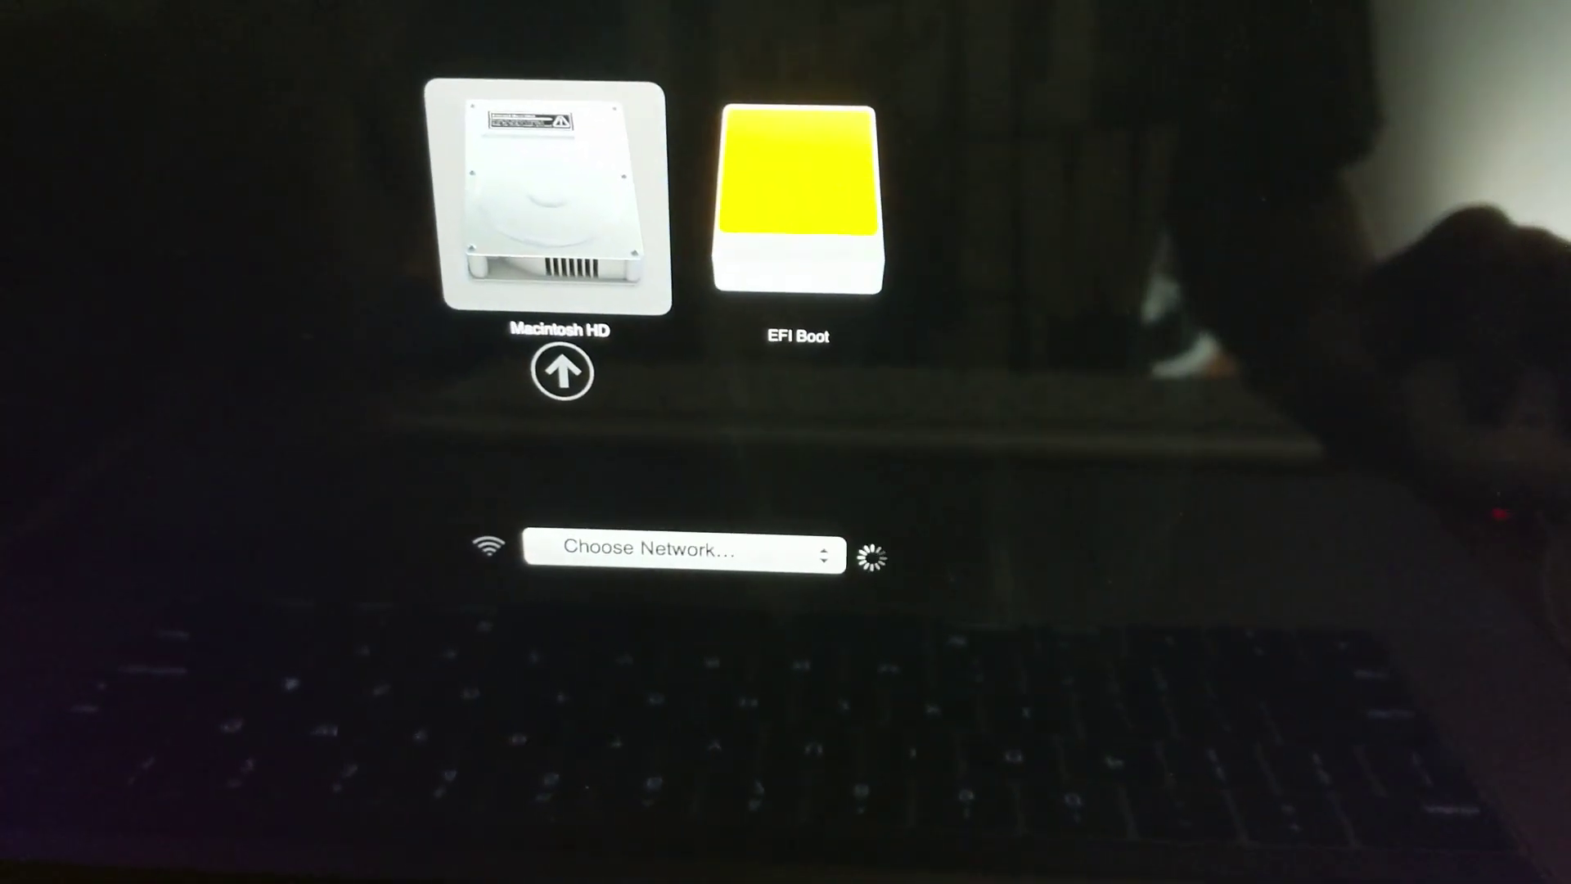
# Try to boot from the EFI Boot drive, and restart from the security alert into macOS Recovery
pyautogui.click(806, 242)
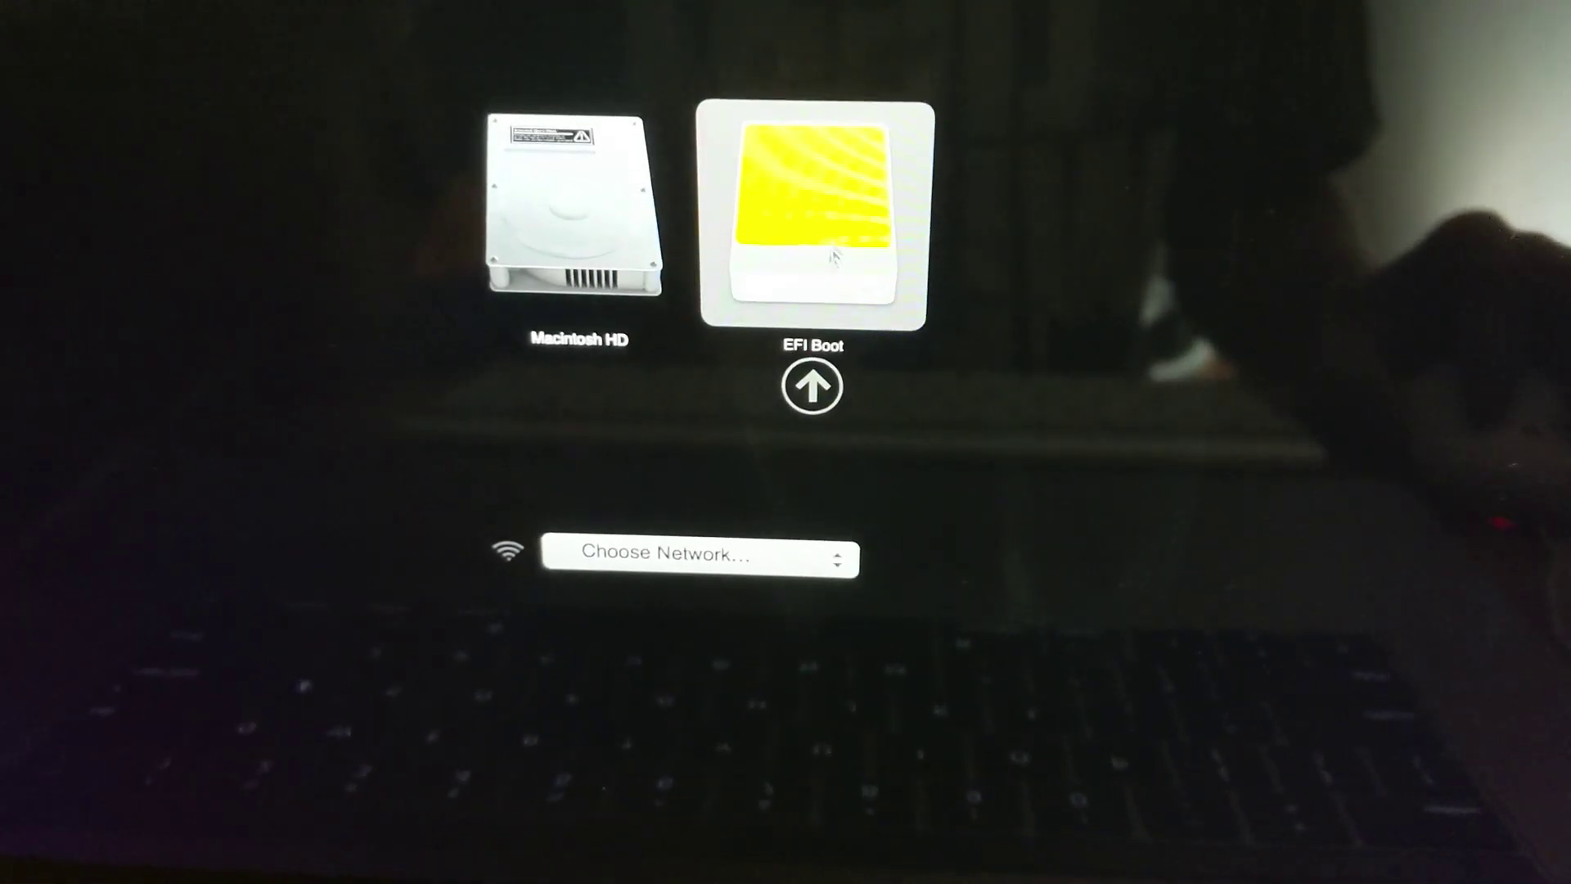
pyautogui.click(816, 388)
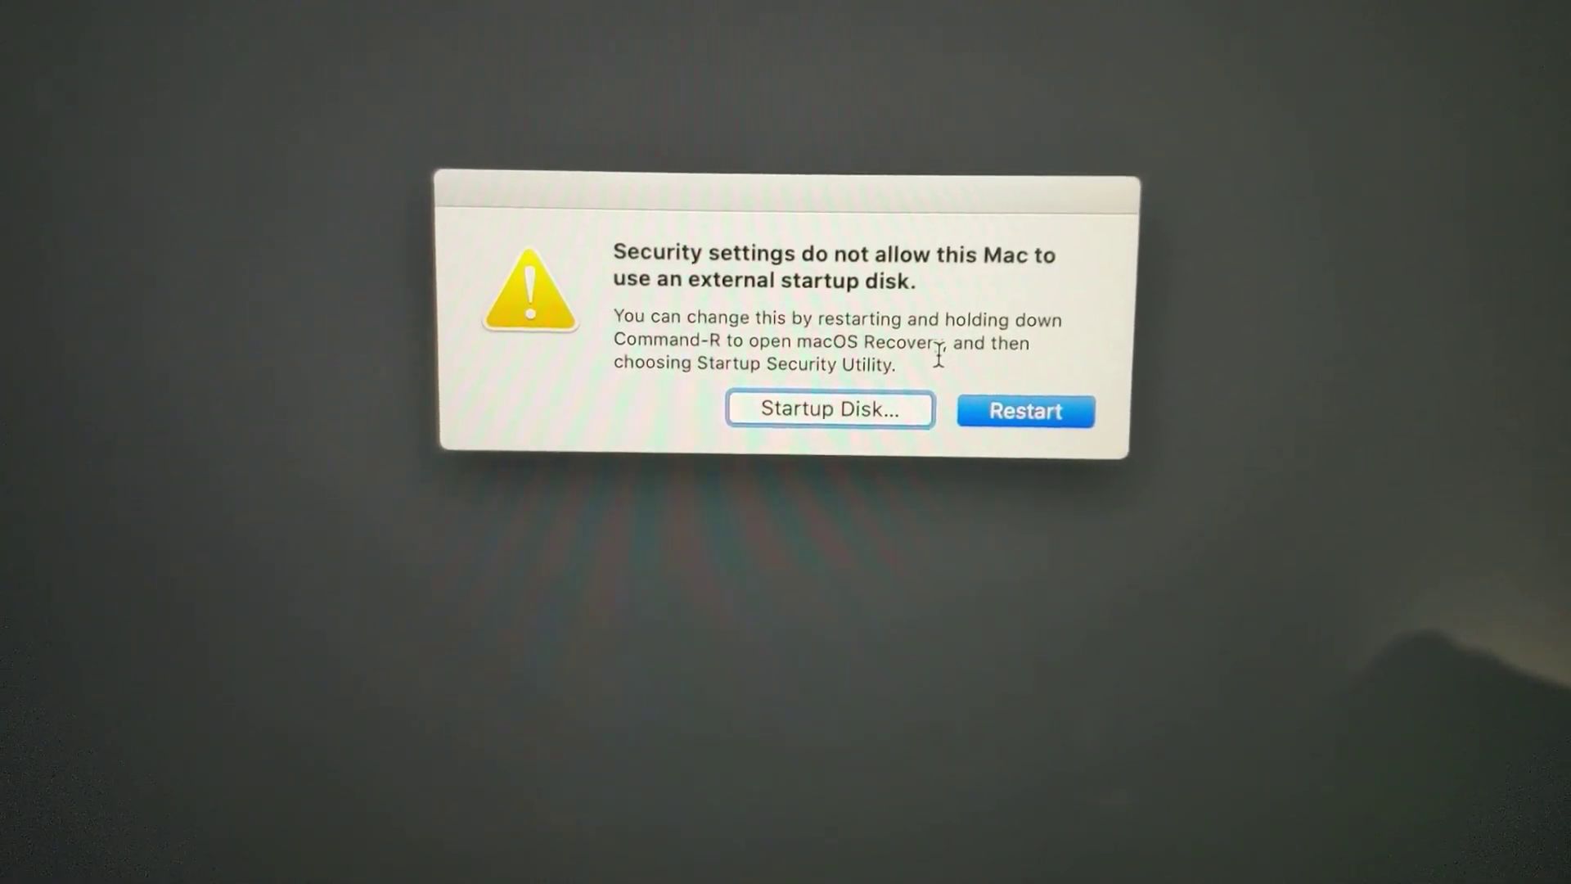
pyautogui.click(1003, 398)
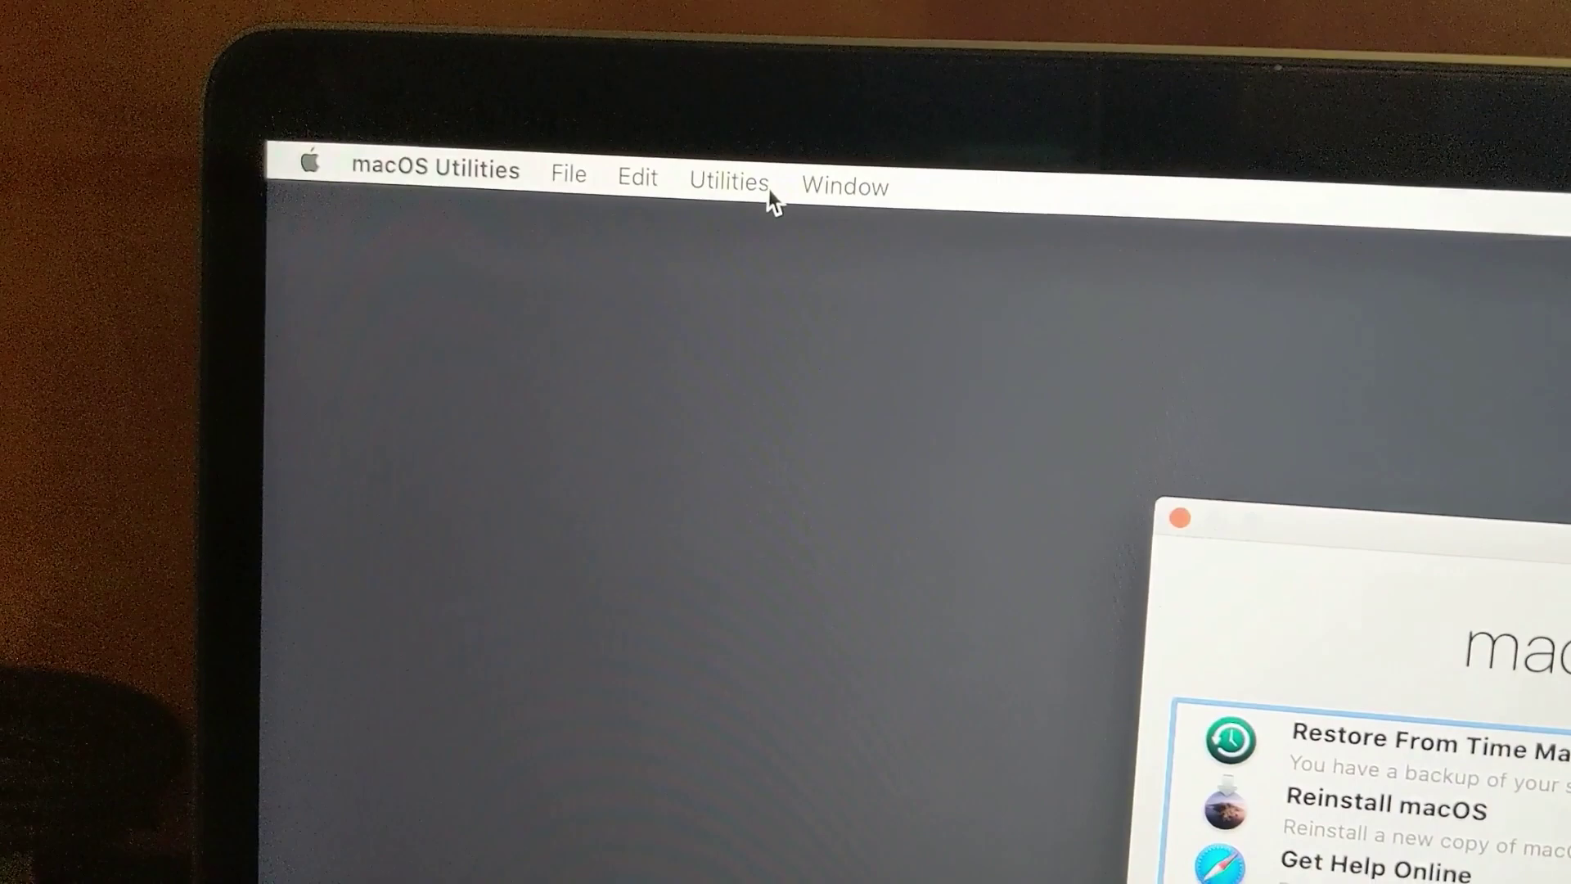
# Open Startup Security Utility from macOS Recovery and authenticate with the administrator's macOS password
pyautogui.click(768, 189)
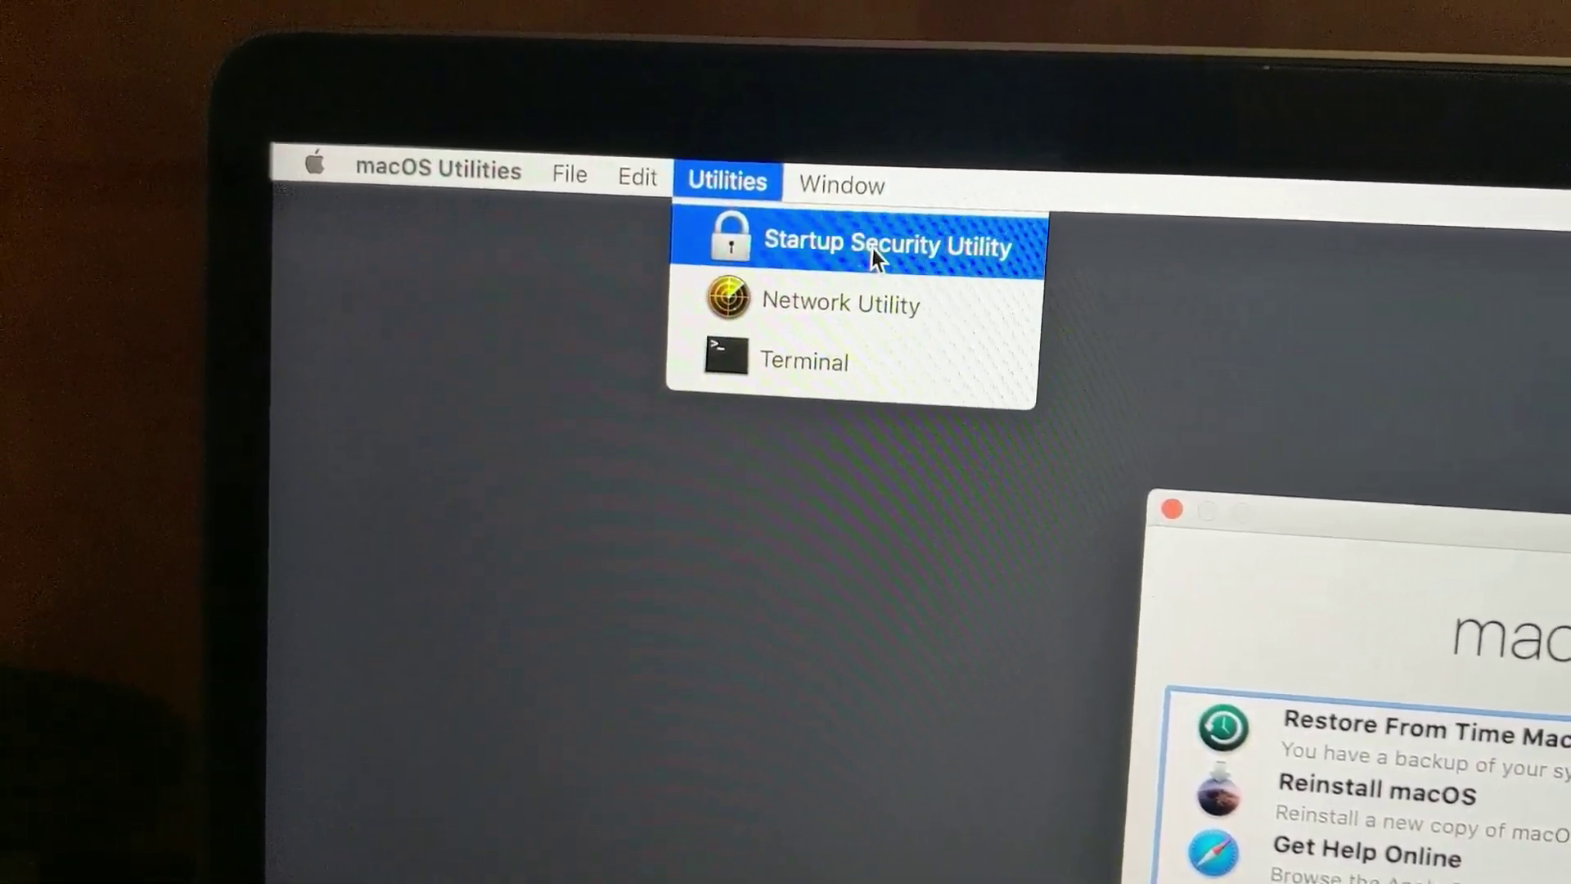
pyautogui.click(872, 246)
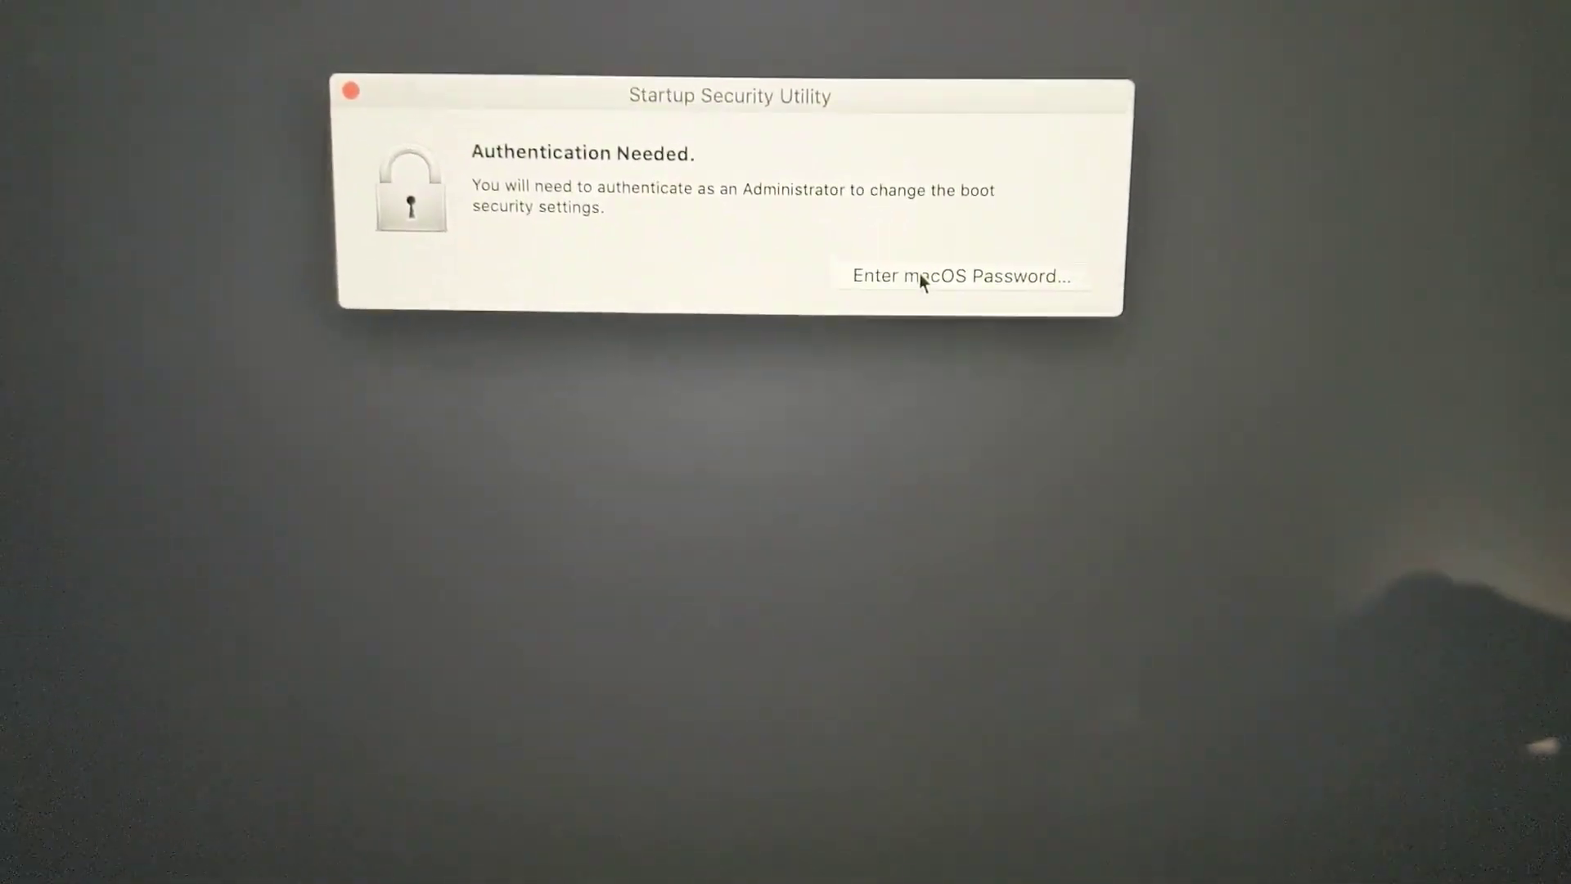
pyautogui.click(917, 224)
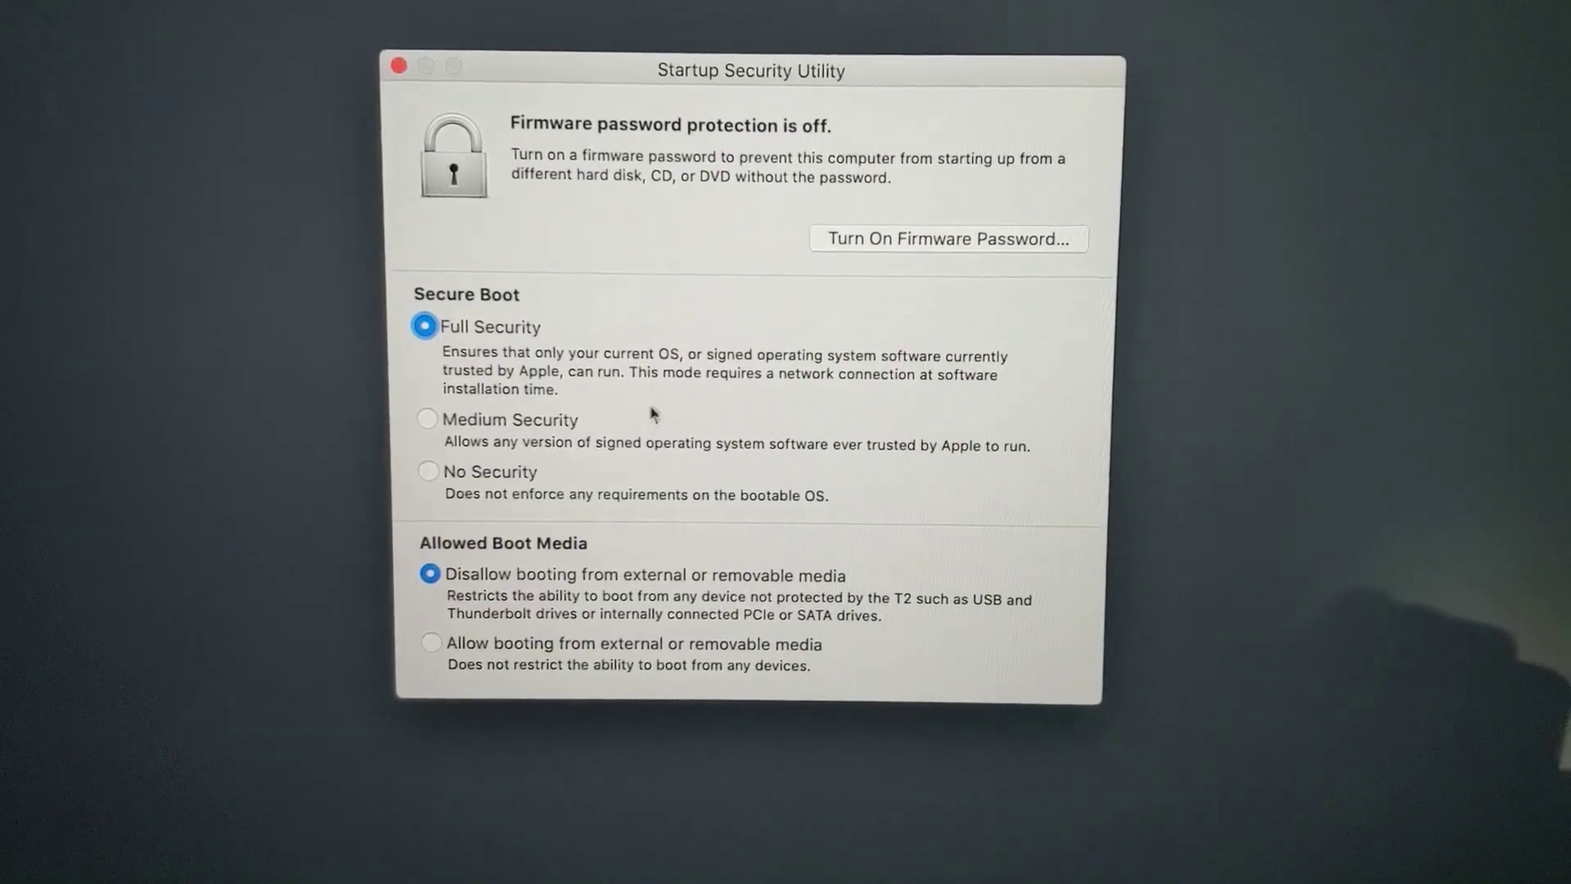
# Set Secure Boot to No Security, allow booting from external or removable media, and close Startup Security Utility
pyautogui.click(425, 478)
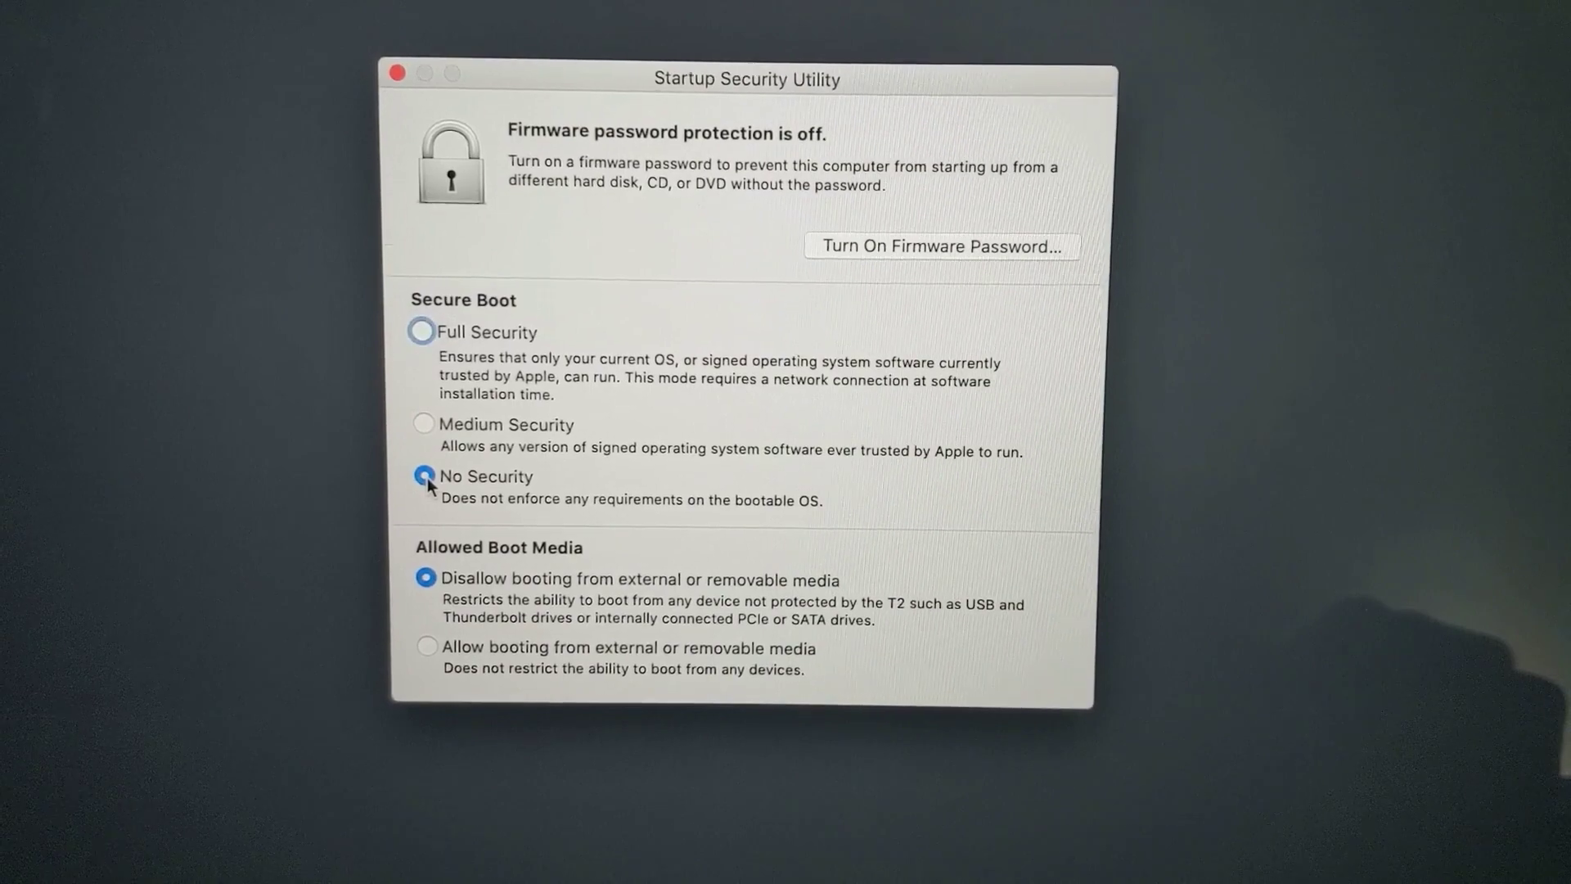
pyautogui.click(426, 645)
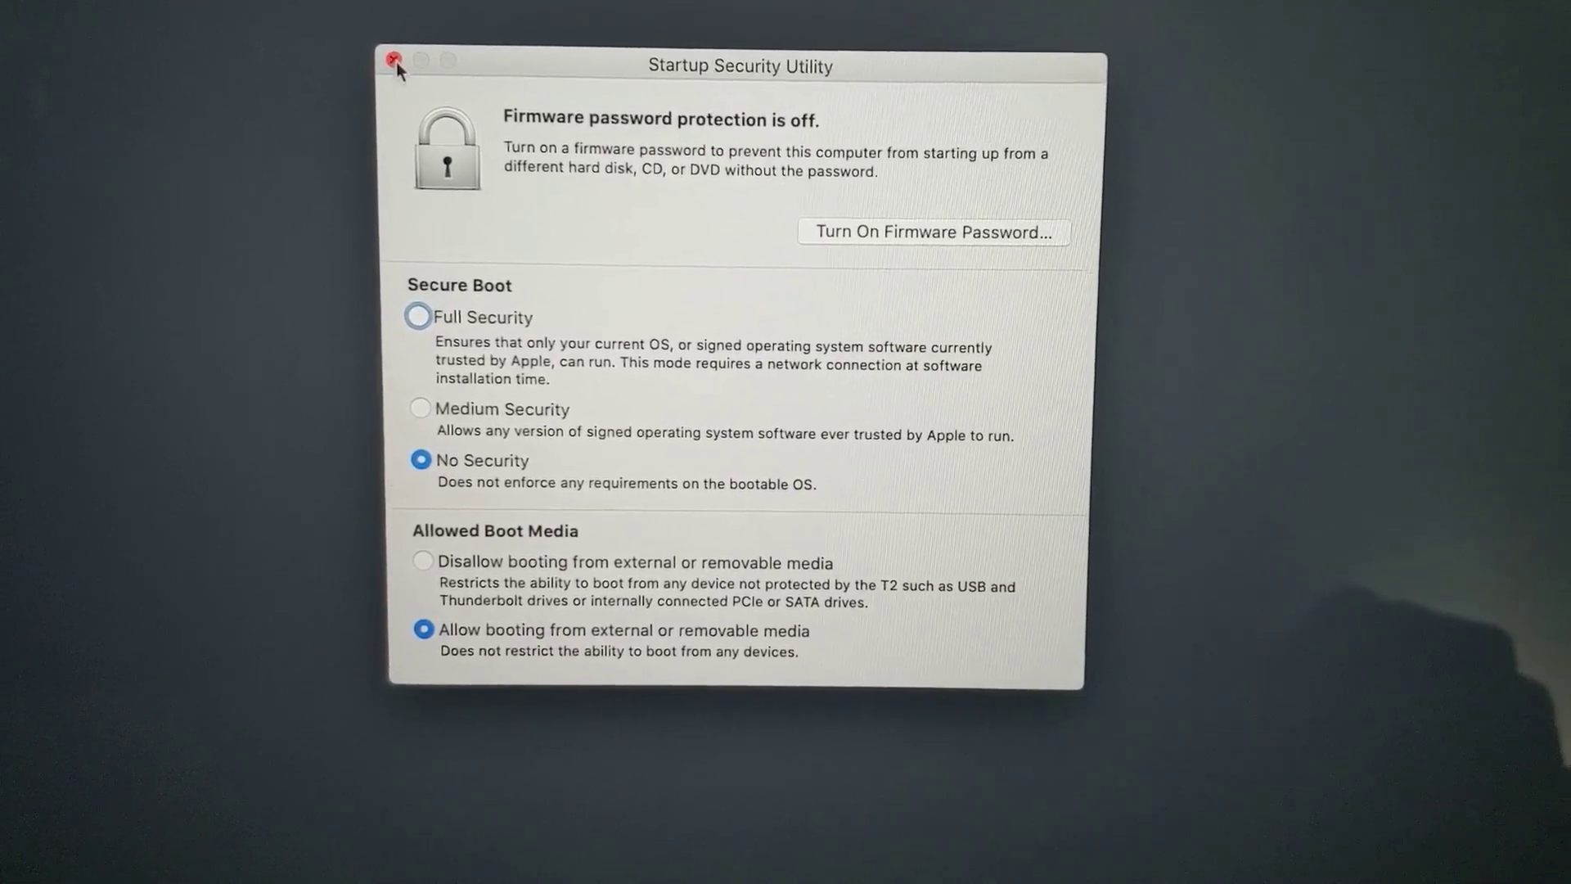
pyautogui.click(394, 60)
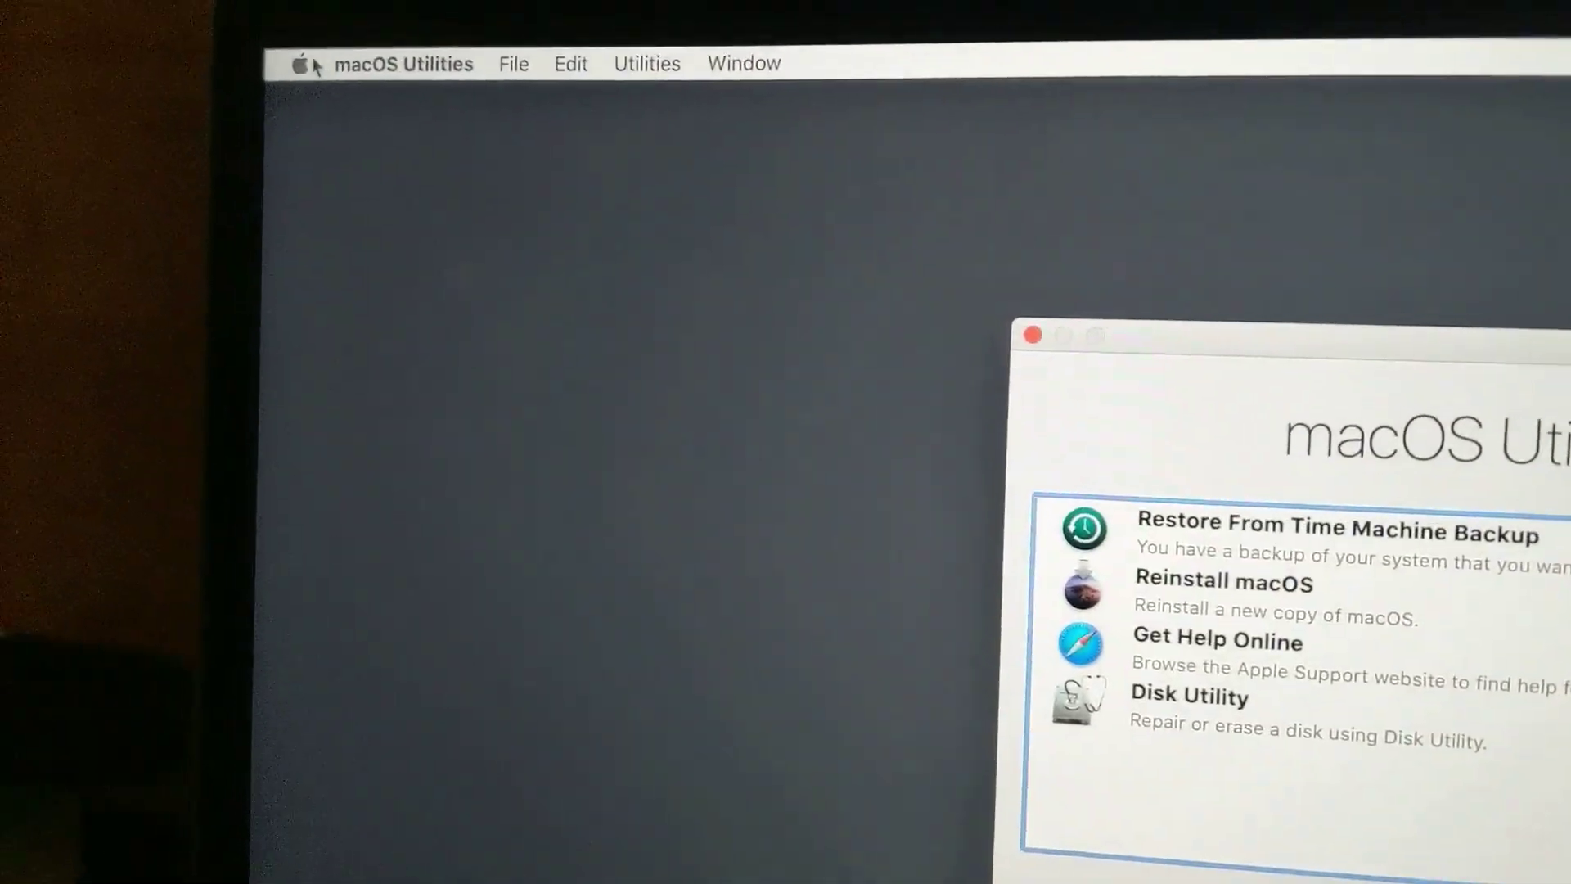
# Restart the Mac from macOS Recovery and boot from the EFI Boot drive
pyautogui.click(312, 76)
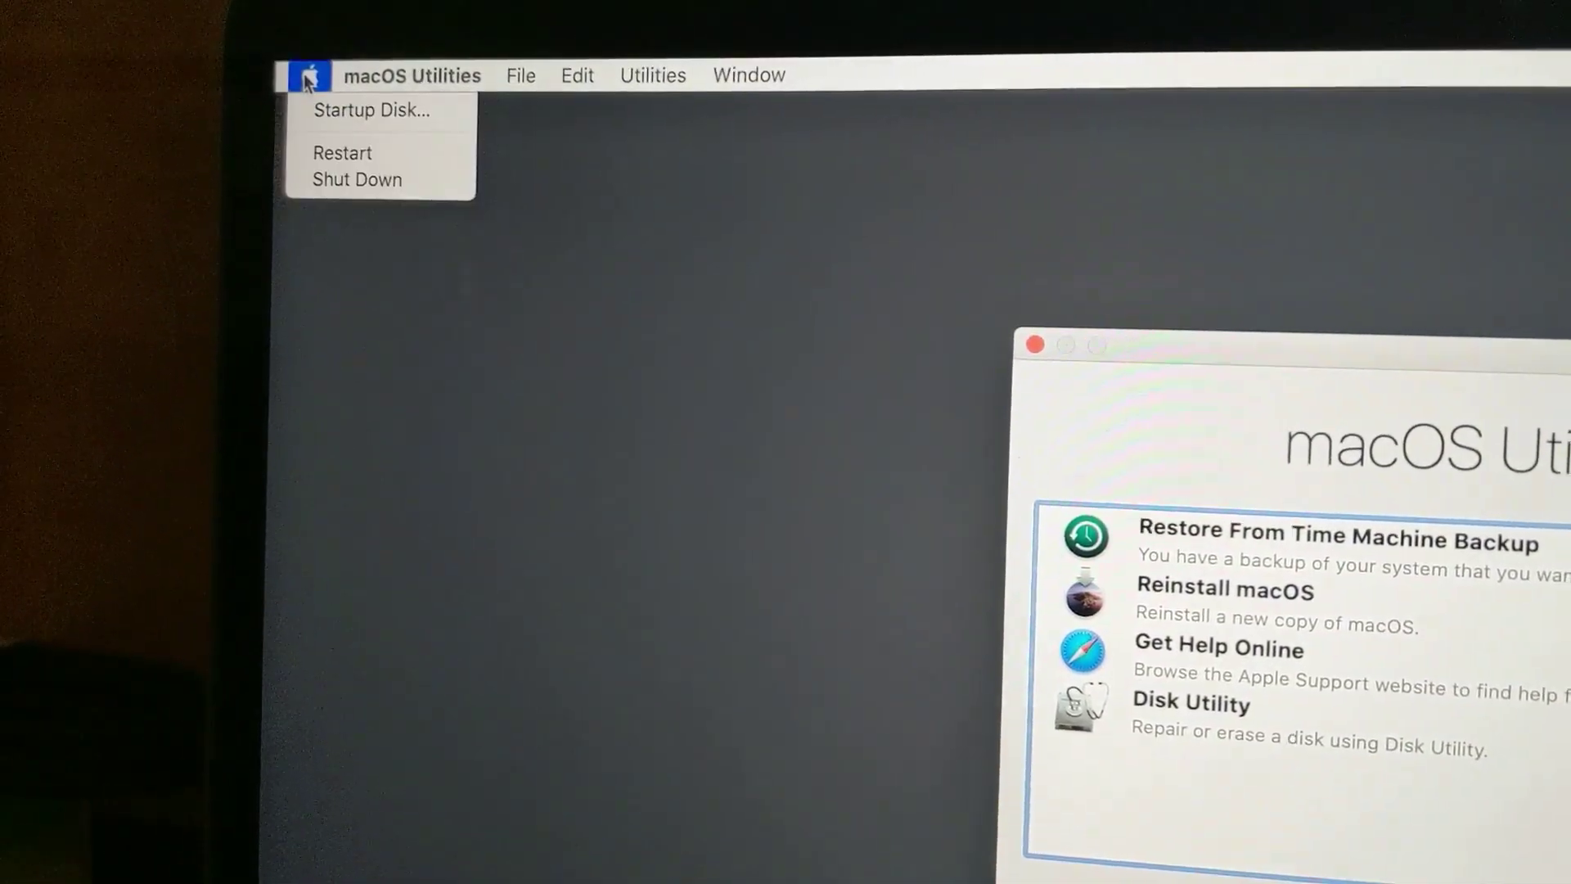
pyautogui.click(310, 137)
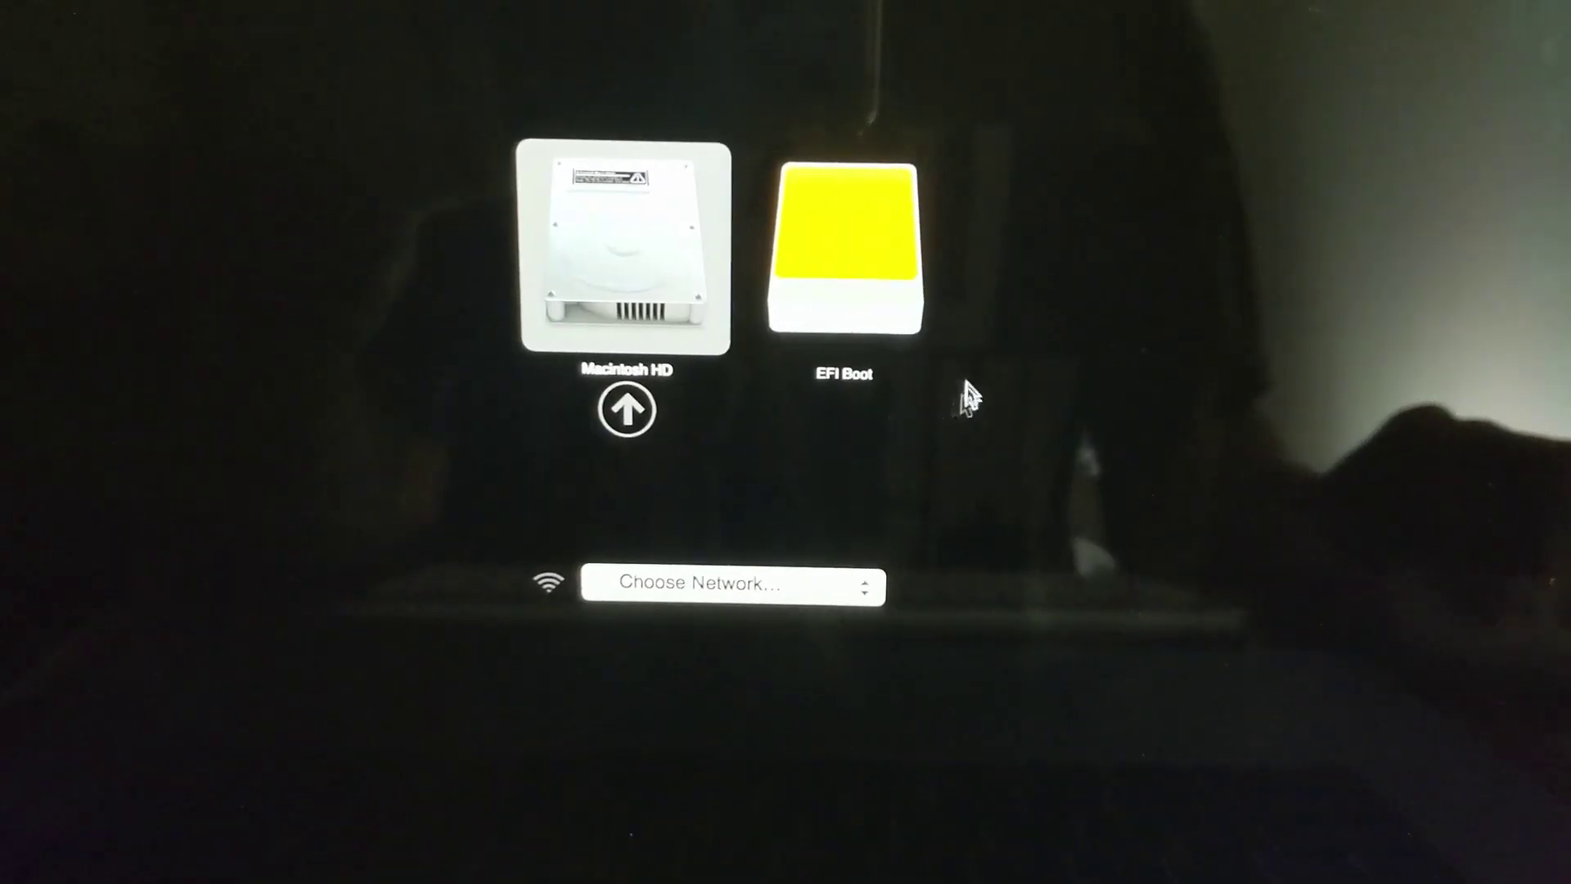
pyautogui.click(838, 260)
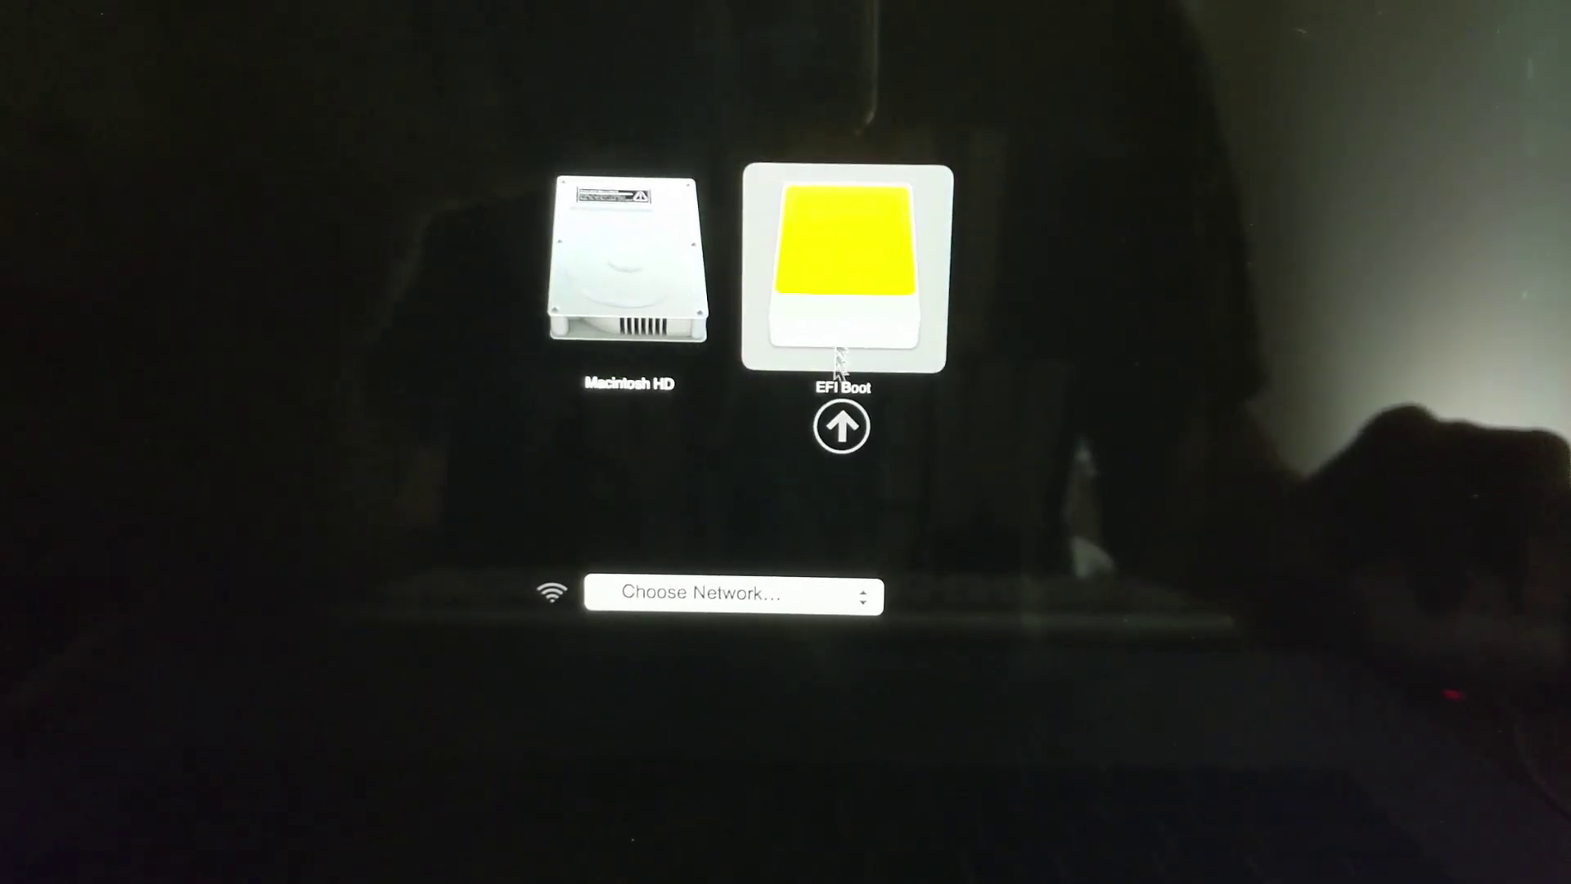
pyautogui.click(844, 434)
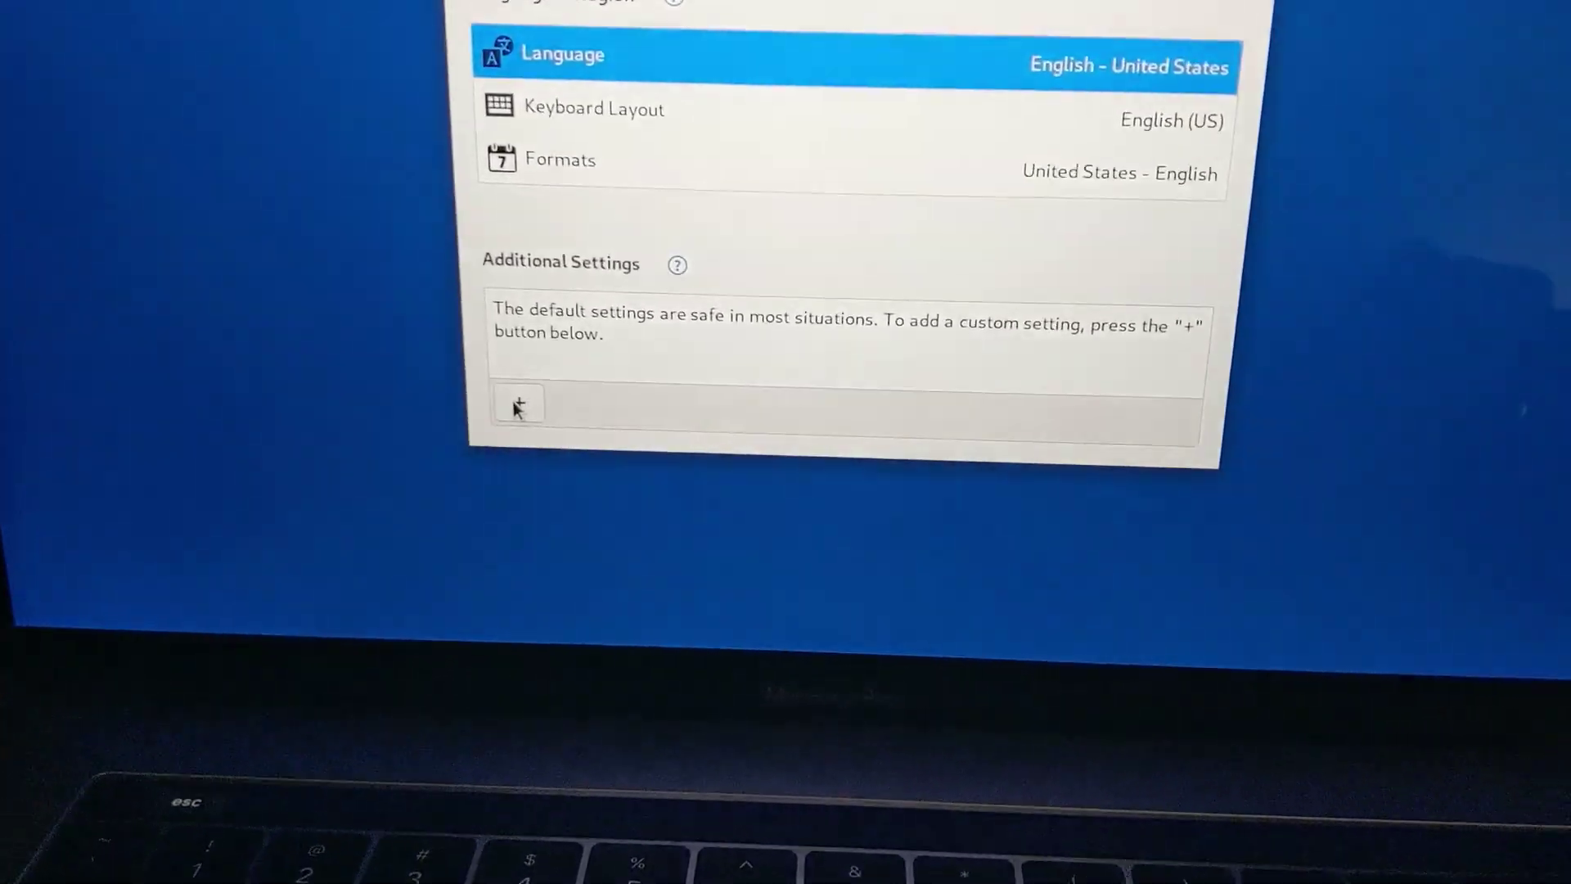
# Add the MAC Address Spoofing setting with "Don't spoof MAC addresses" and start Tails
pyautogui.click(505, 391)
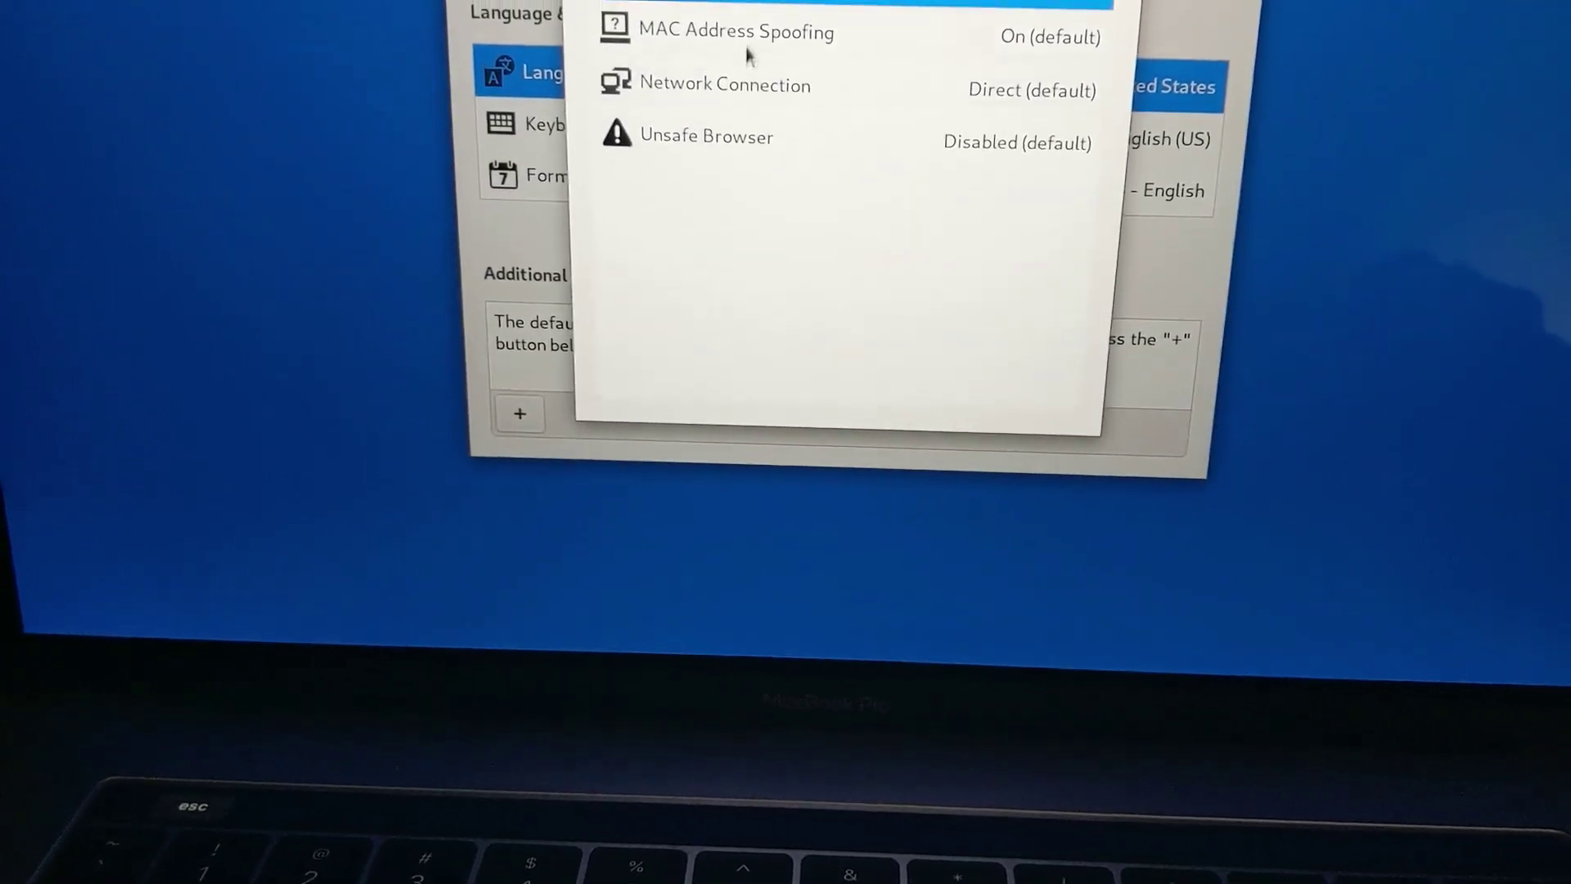
pyautogui.click(720, 18)
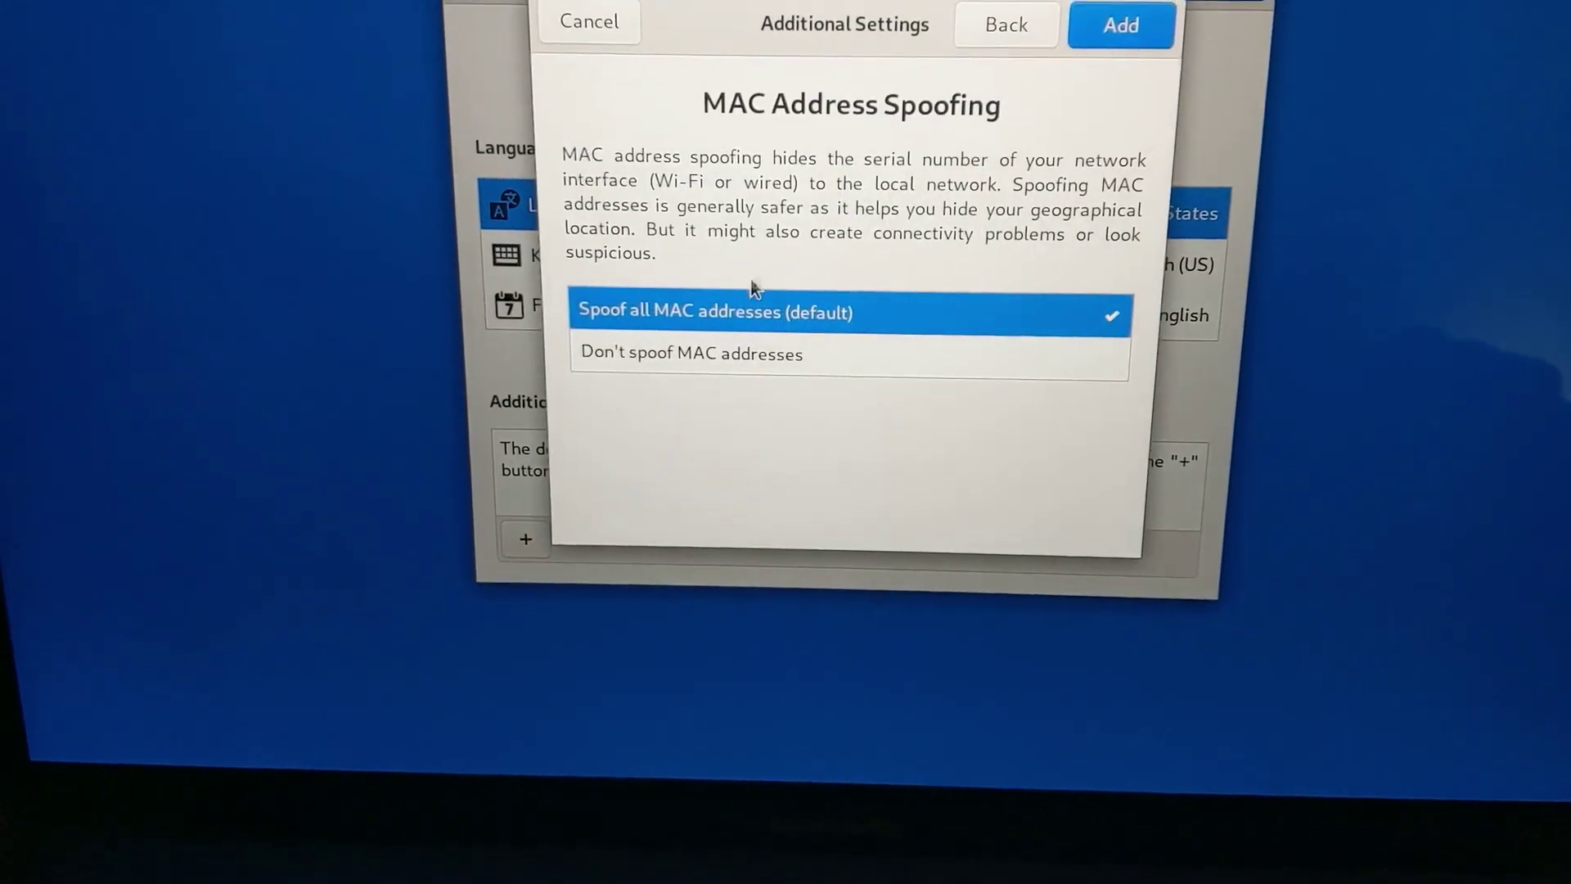
pyautogui.click(687, 366)
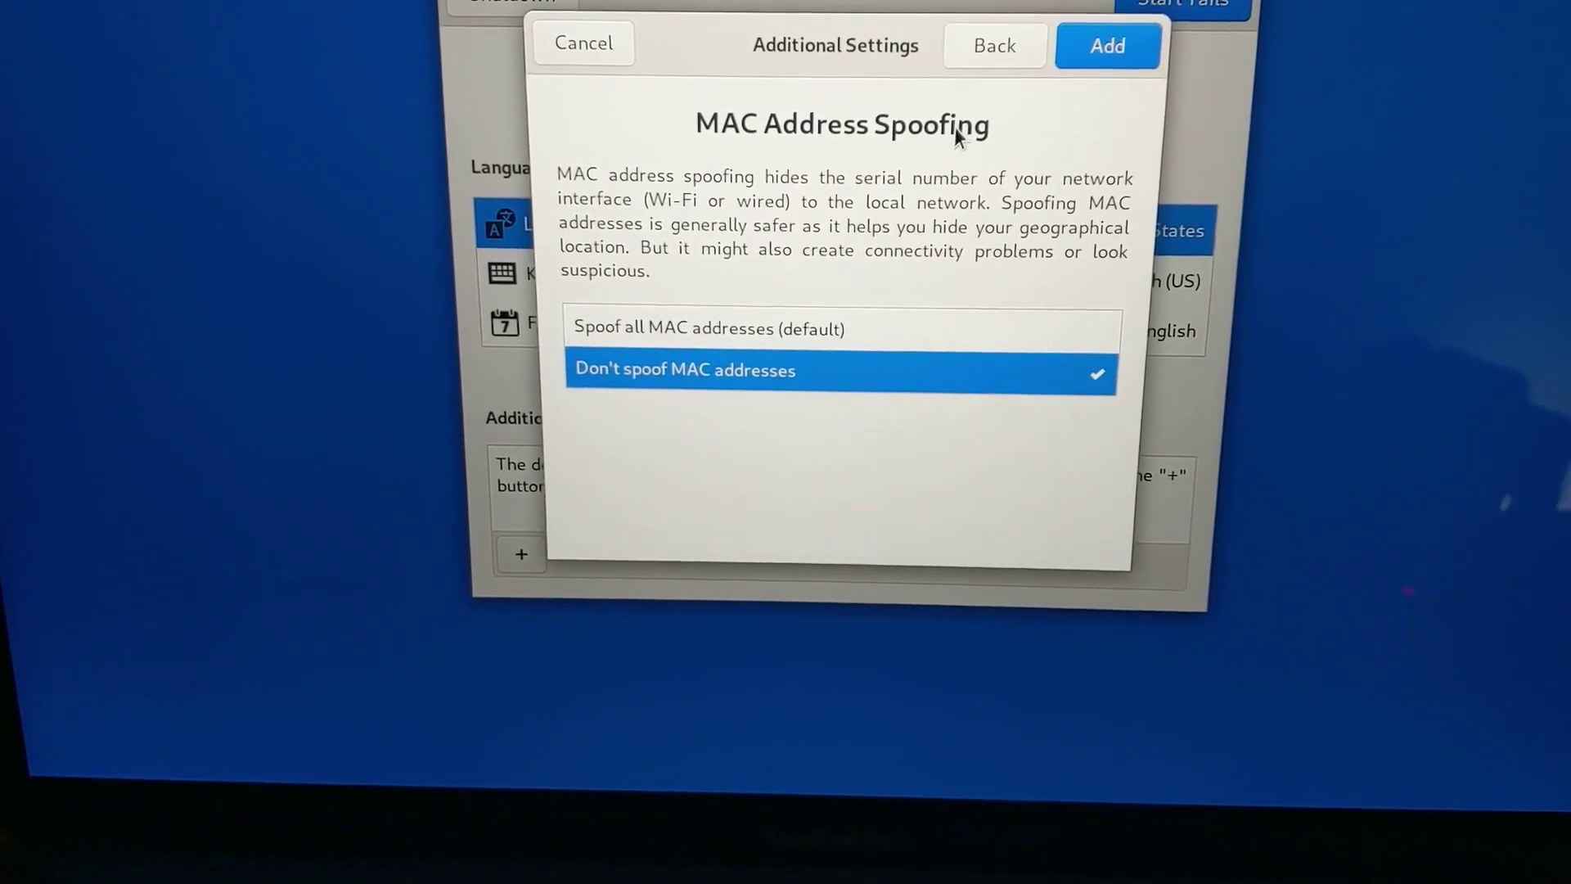
pyautogui.click(1092, 44)
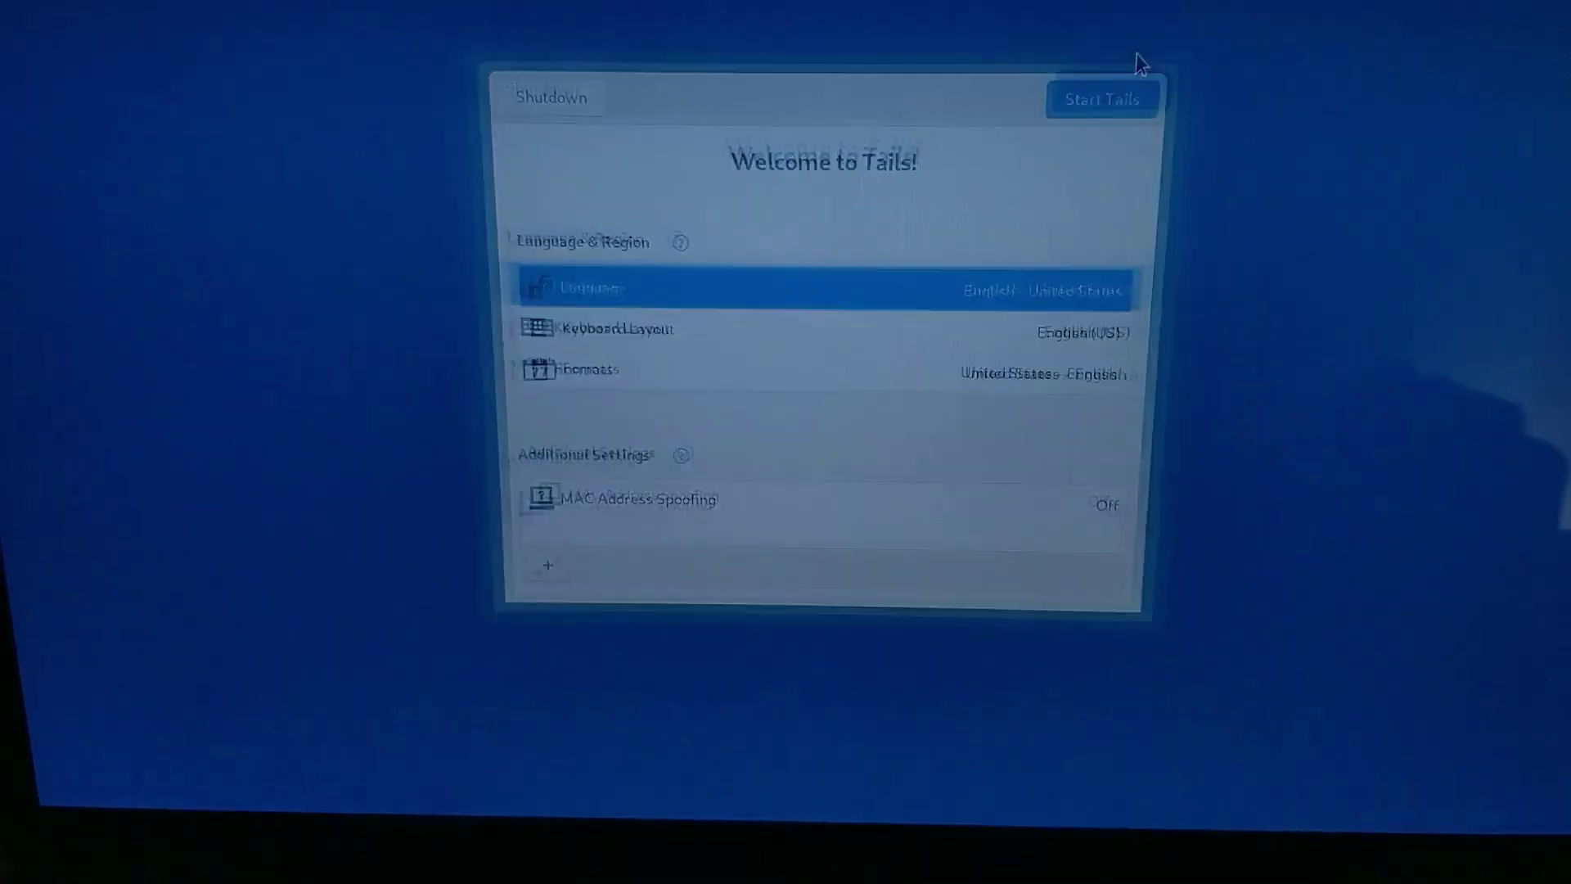
pyautogui.click(1133, 97)
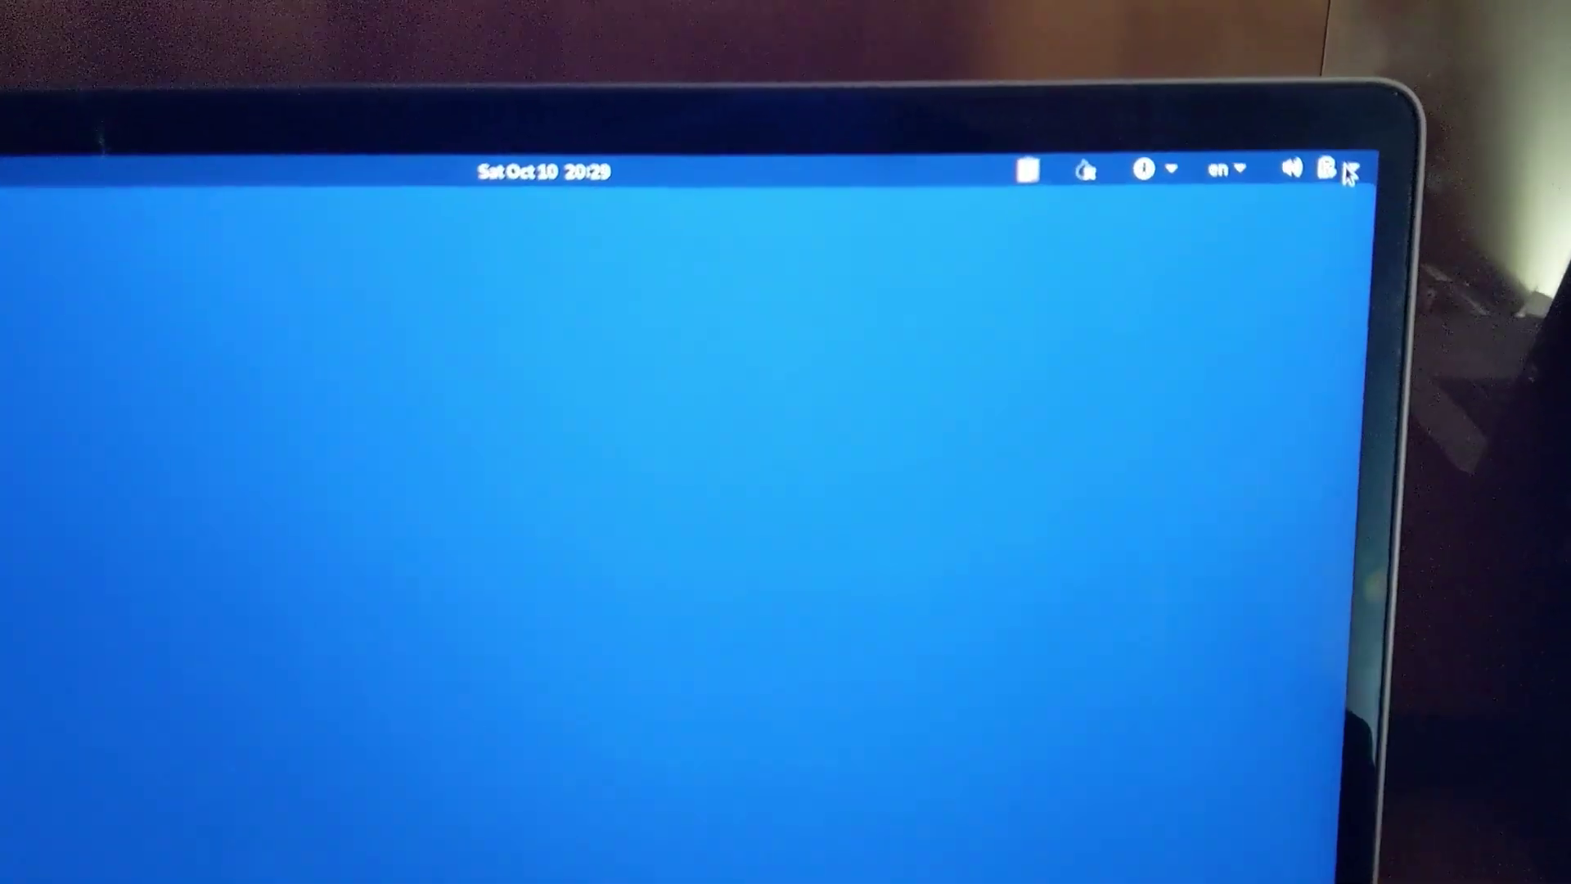
# Check the Tails system menu for network connection options and close it
pyautogui.click(1327, 177)
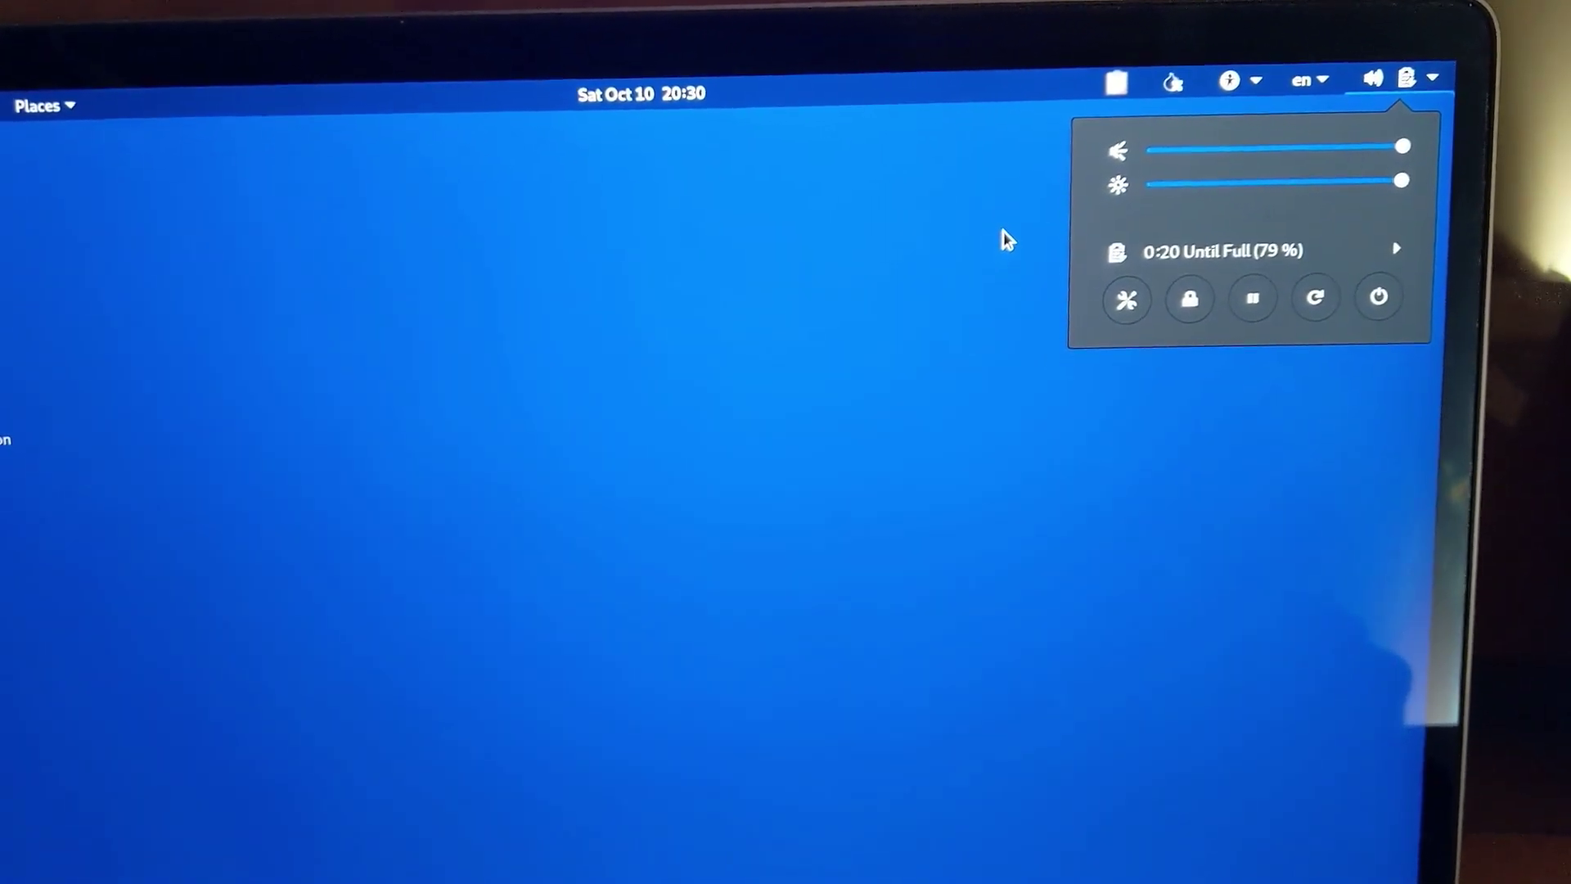
pyautogui.click(1010, 235)
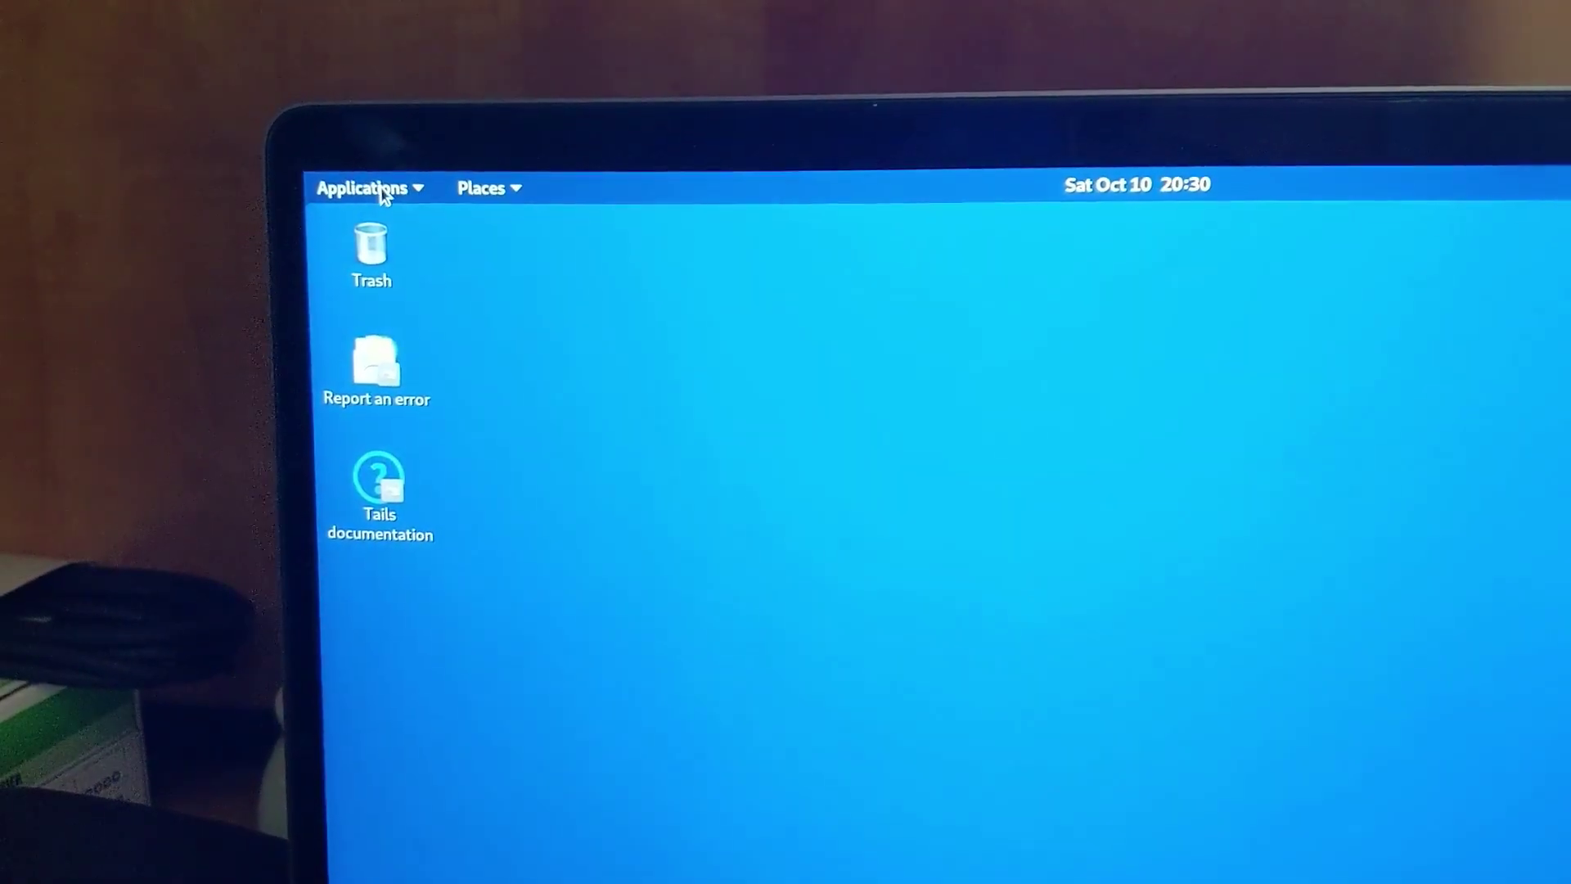
# Launch Tor Browser in Tails and choose to start it anyway without waiting for Tor to be ready
pyautogui.click(382, 193)
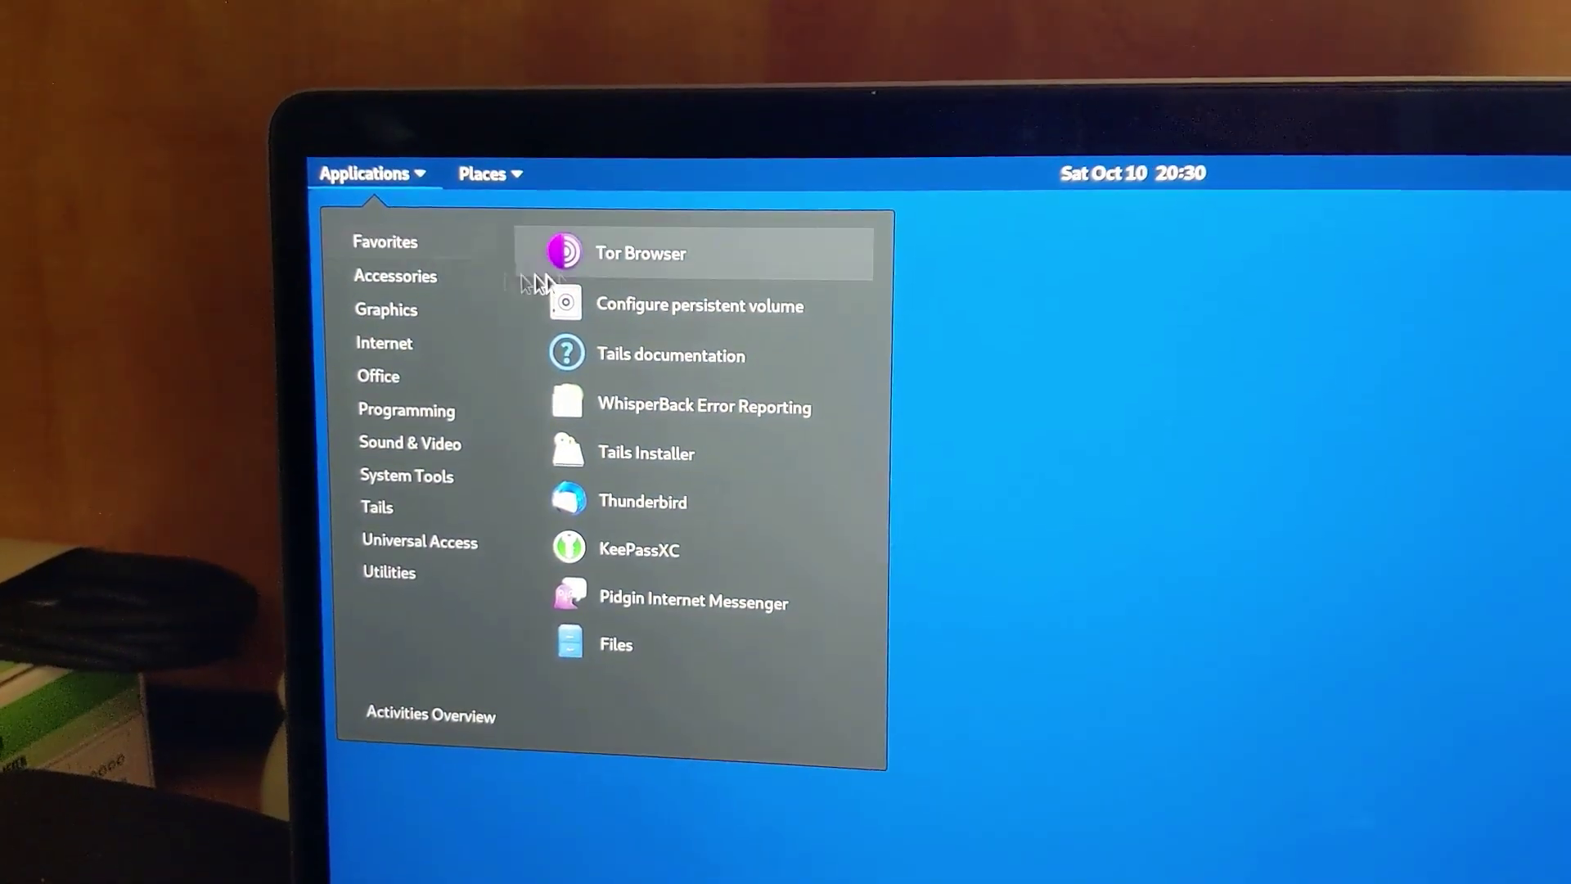
pyautogui.click(600, 252)
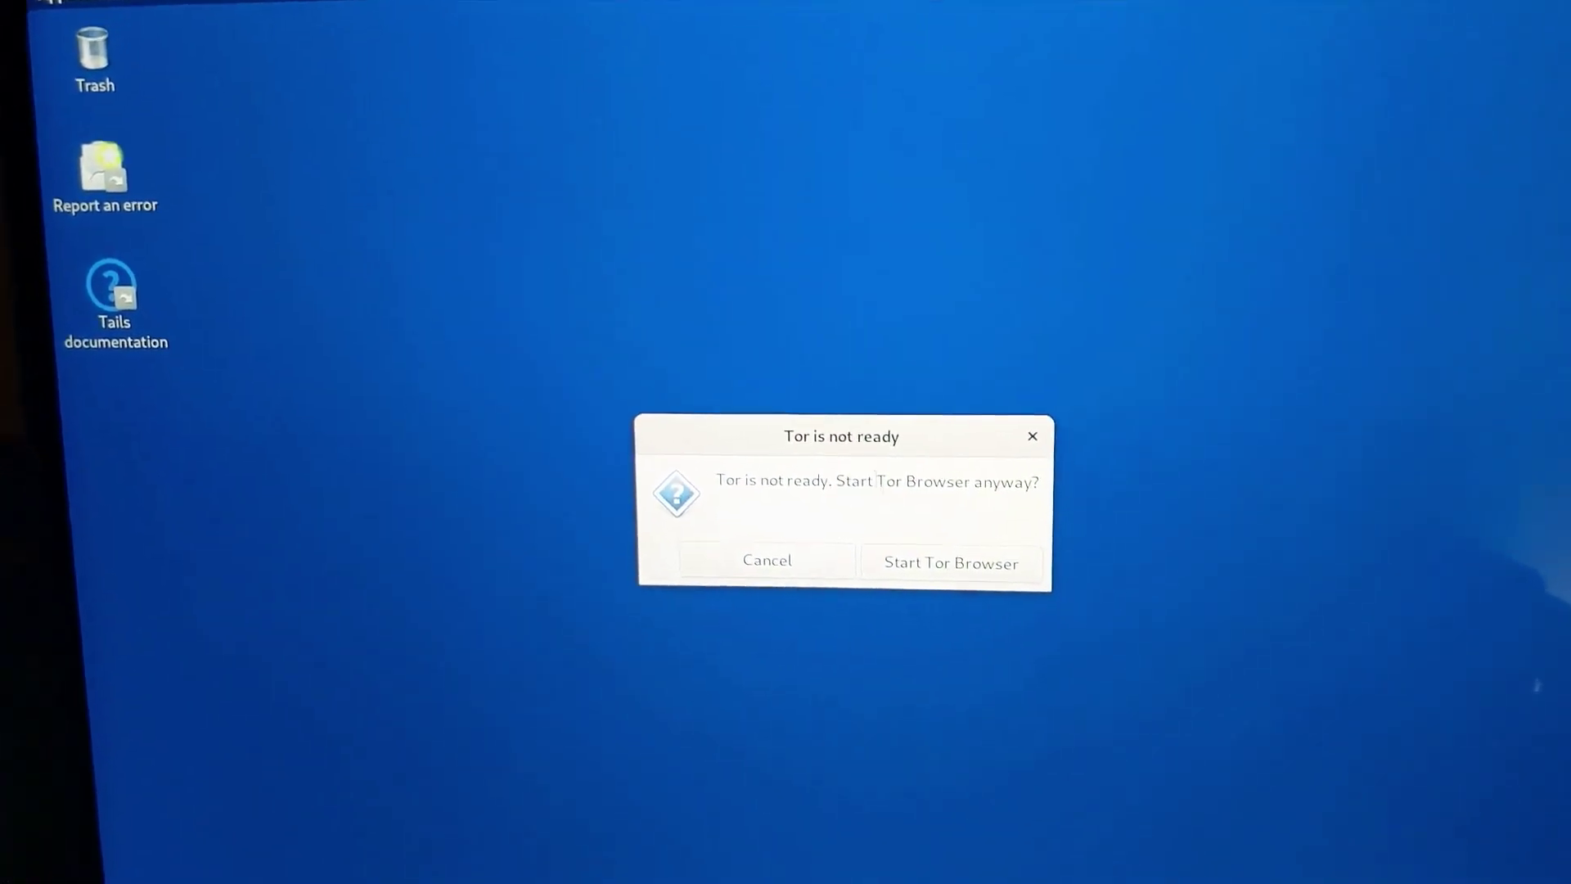
pyautogui.click(930, 529)
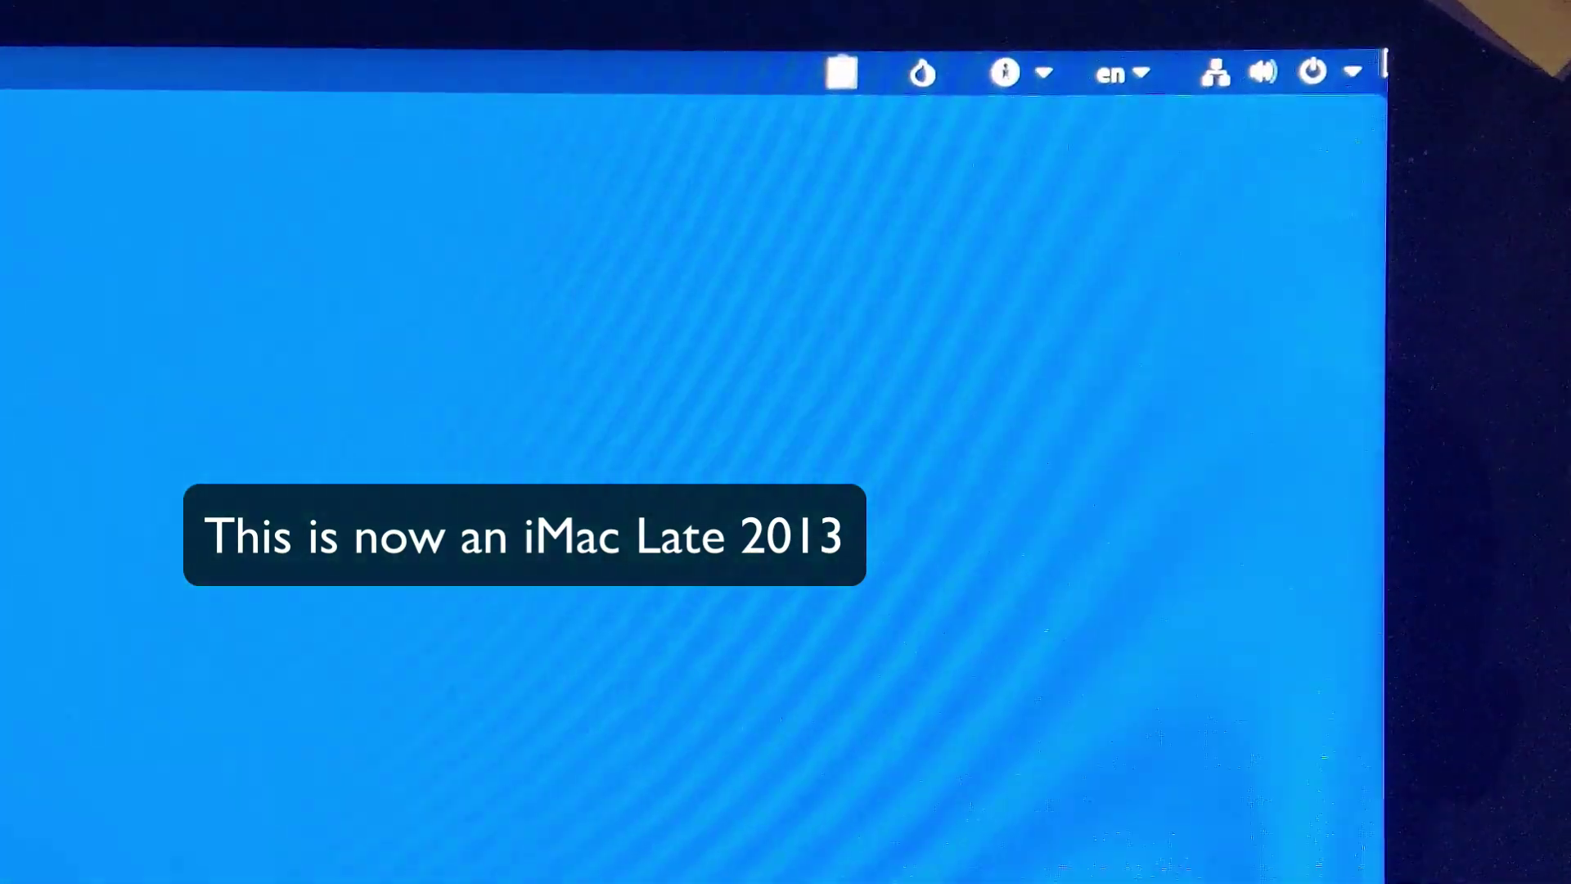
# Launch Tor Browser from the Tails desktop on the iMac
pyautogui.click(999, 193)
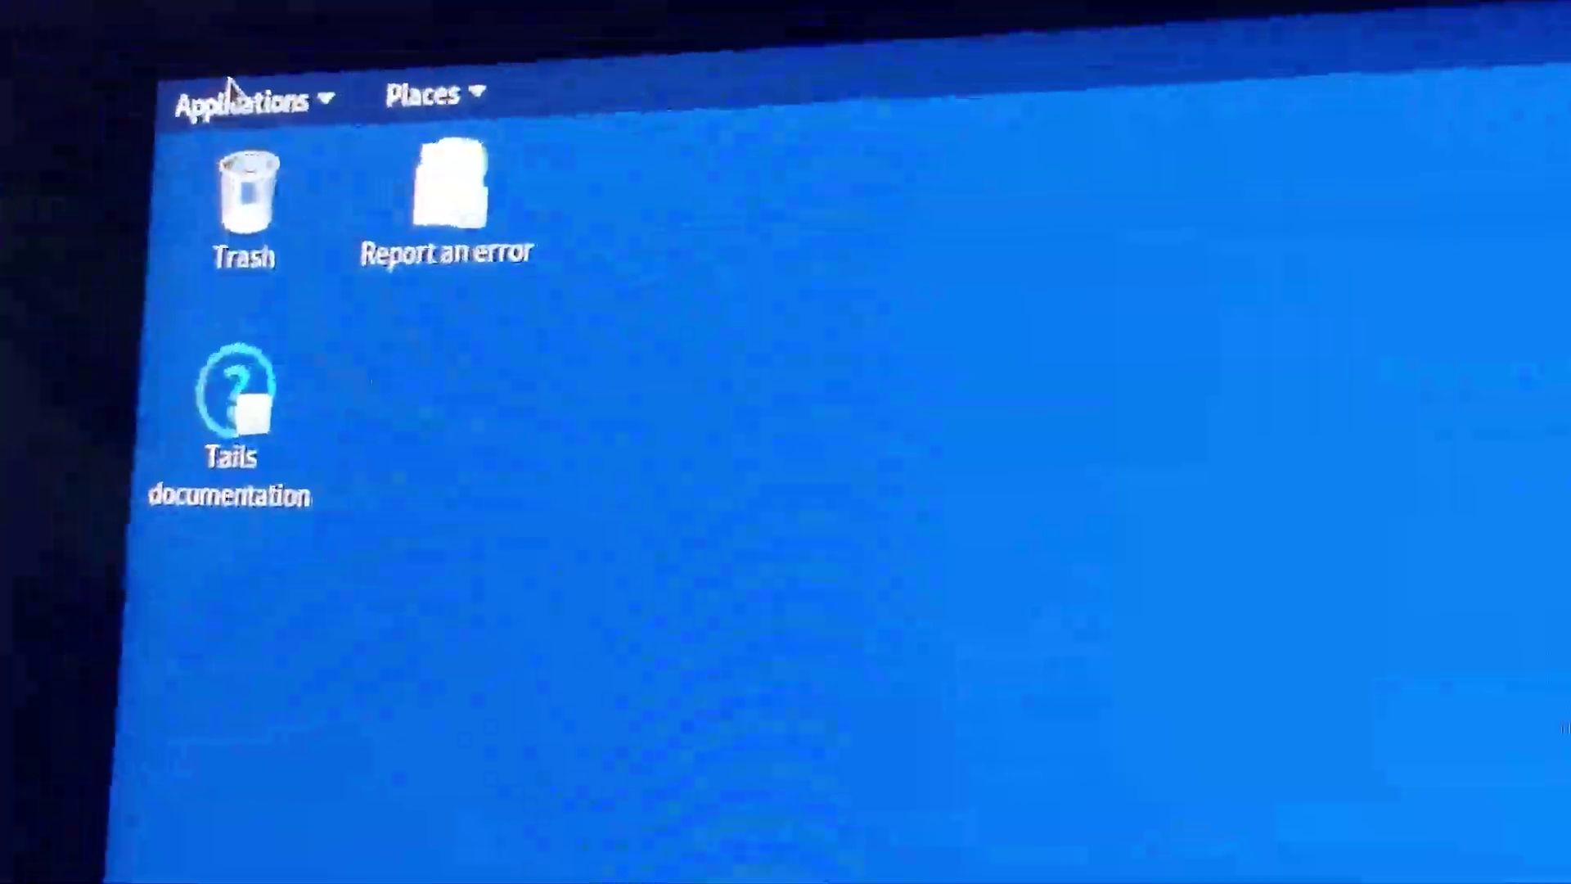
pyautogui.click(200, 82)
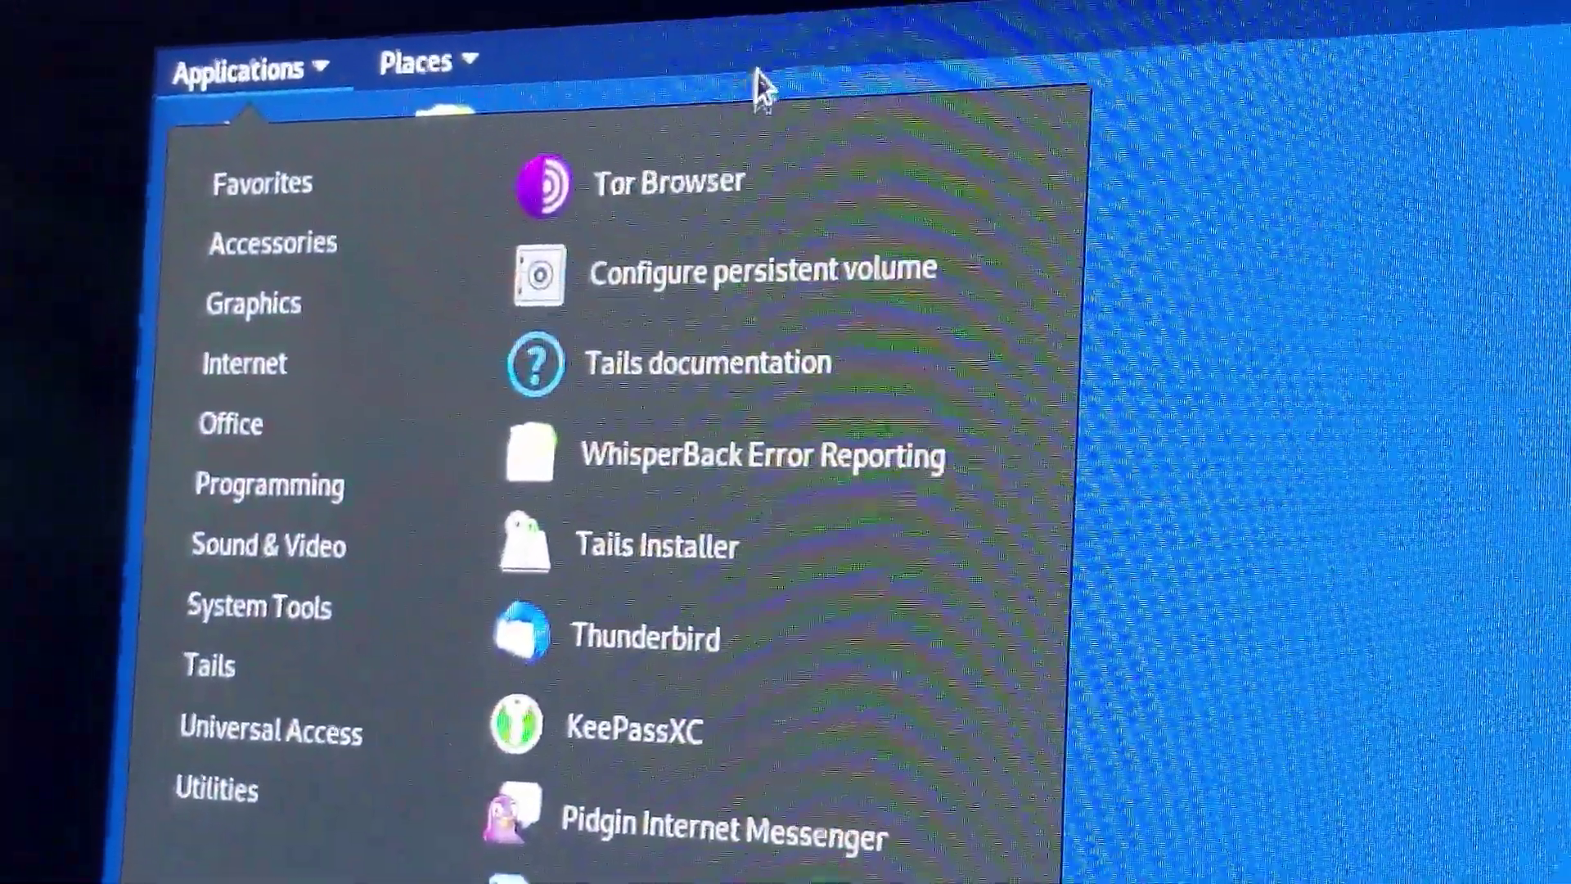
pyautogui.click(655, 197)
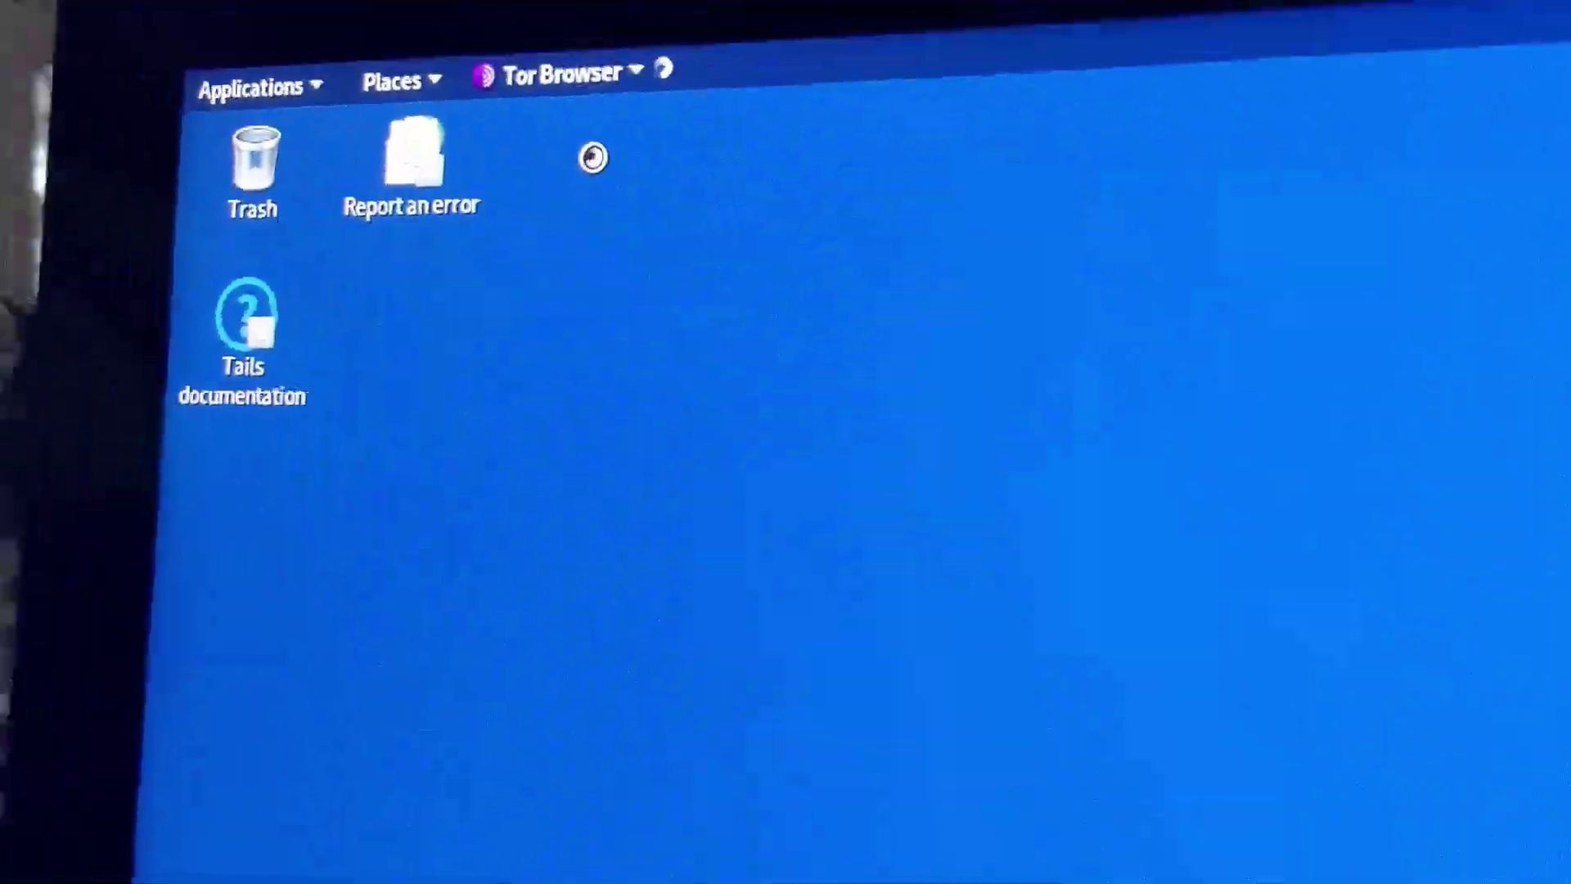